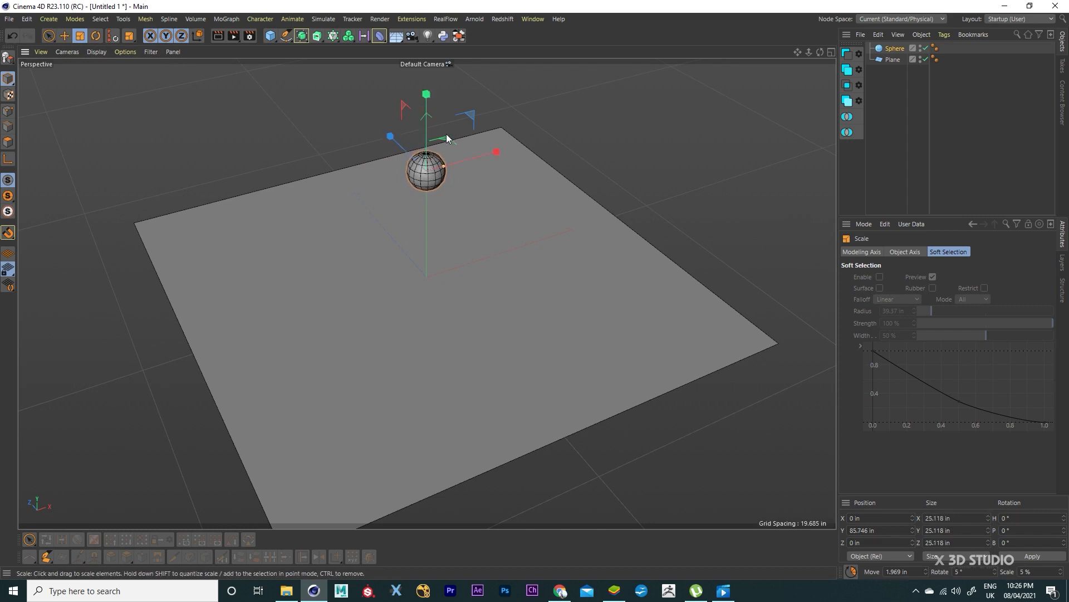
Step: Scale the sphere down uniformly to about 21.9 in across
left_click_drag(541, 138, 515, 143)
scroll(412, 139, "up", 2)
scroll(443, 169, "up", 5)
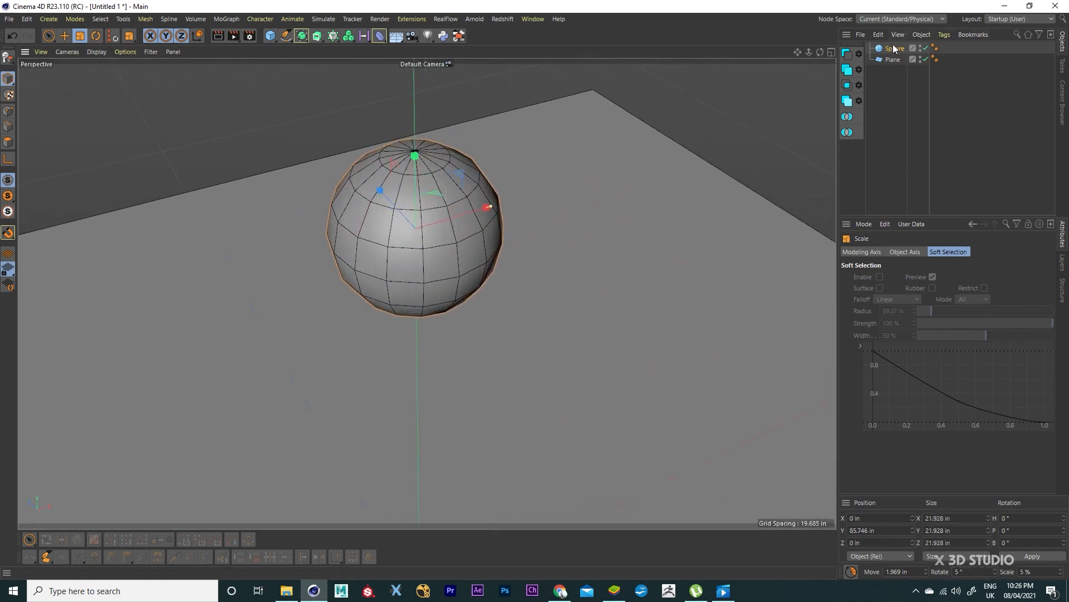
Step: Set the sphere's segments to 24 and convert it into an editable polygon object
left_click(893, 49)
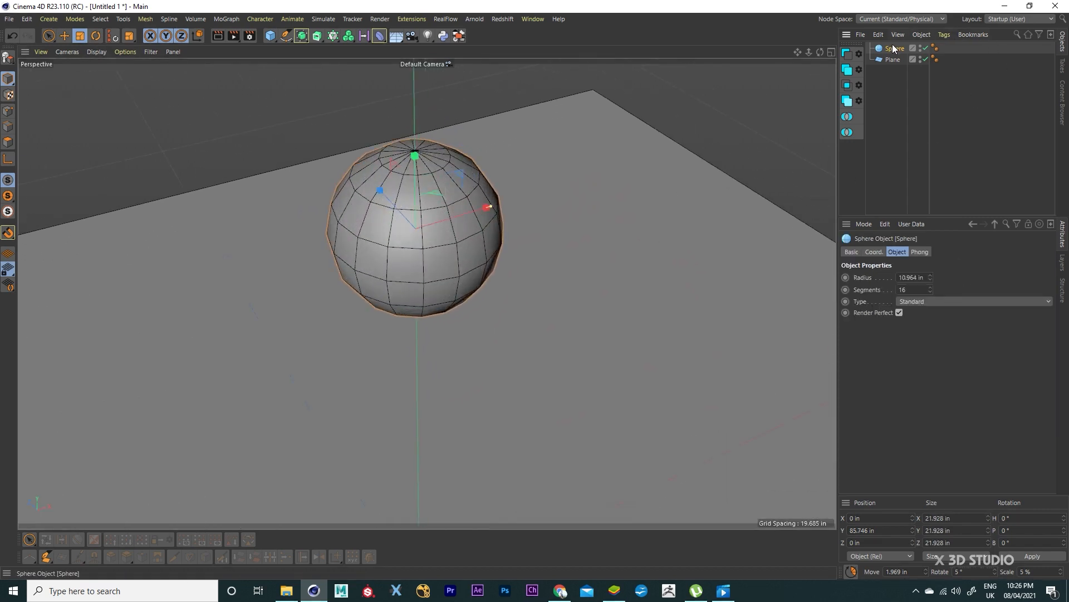
double_click(924, 290)
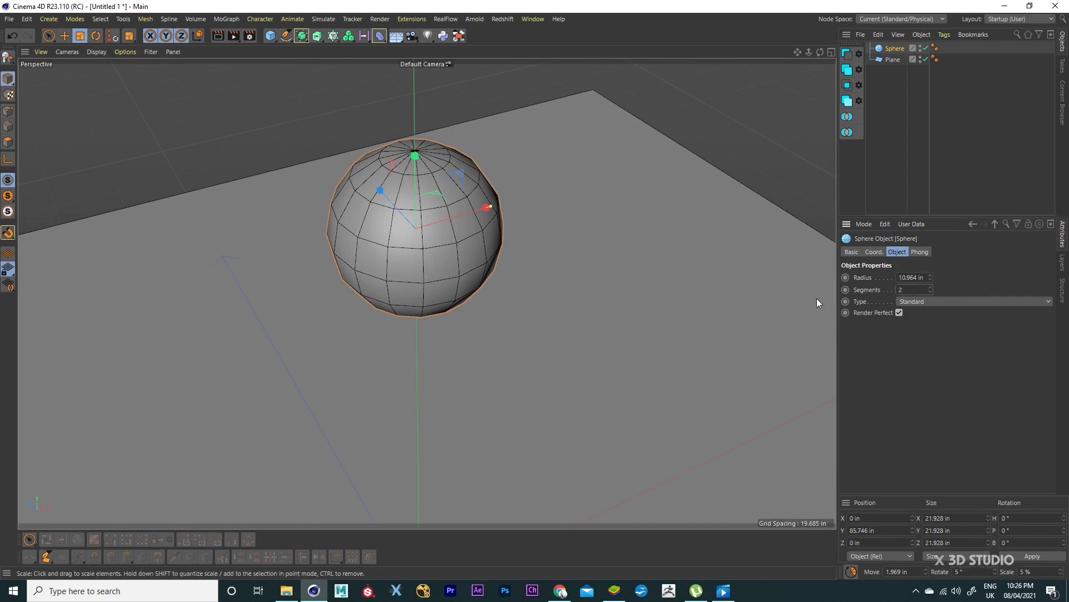
type("24")
key("Return")
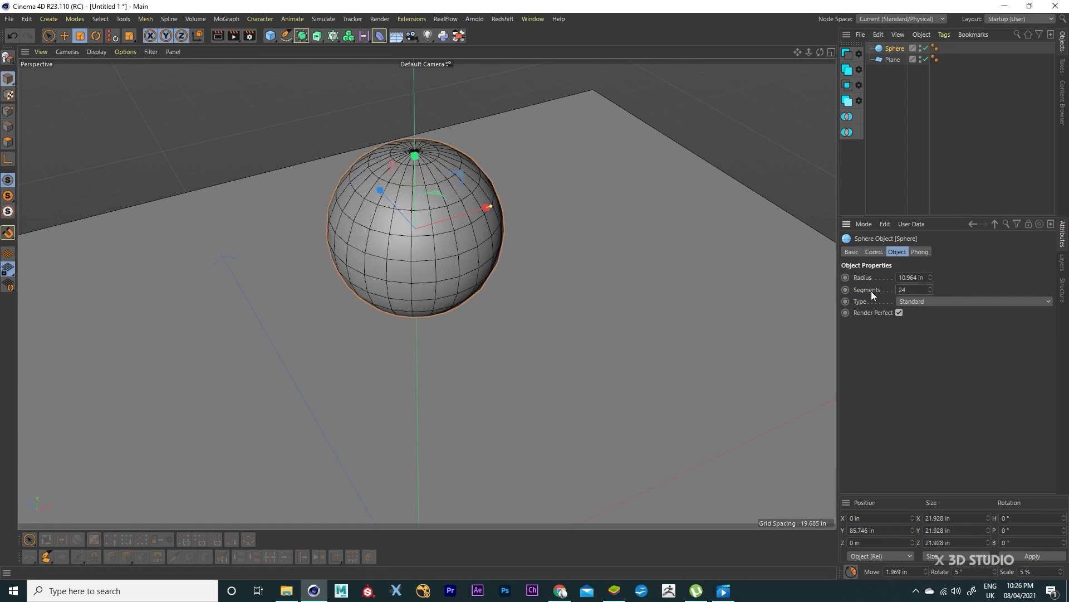
left_click(7, 56)
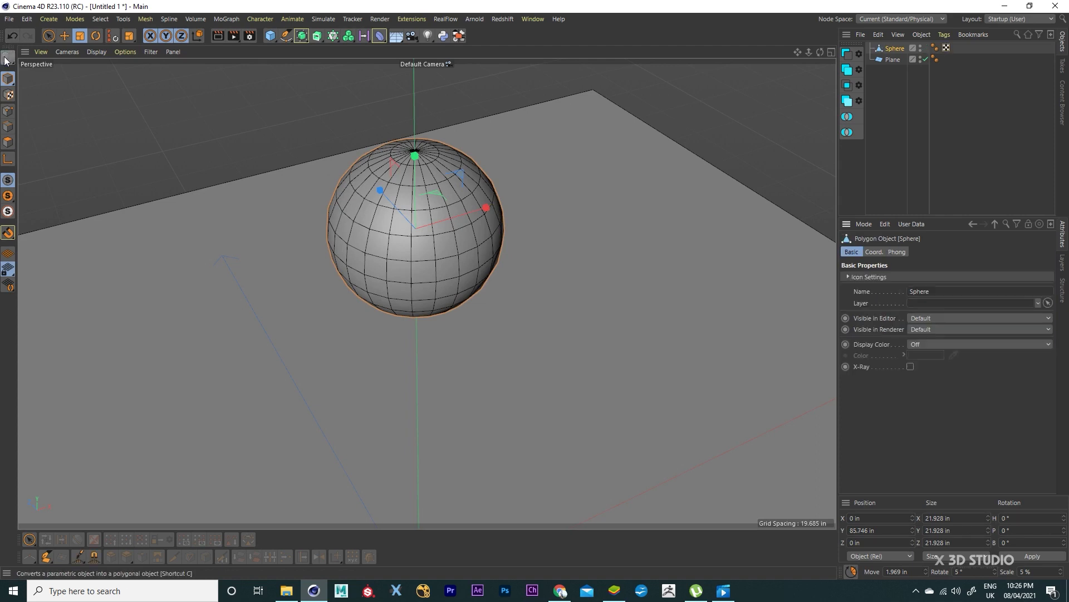
Step: Switch to polygon mode and activate the Loop Selection tool for the sphere
left_click(7, 146)
left_click(100, 19)
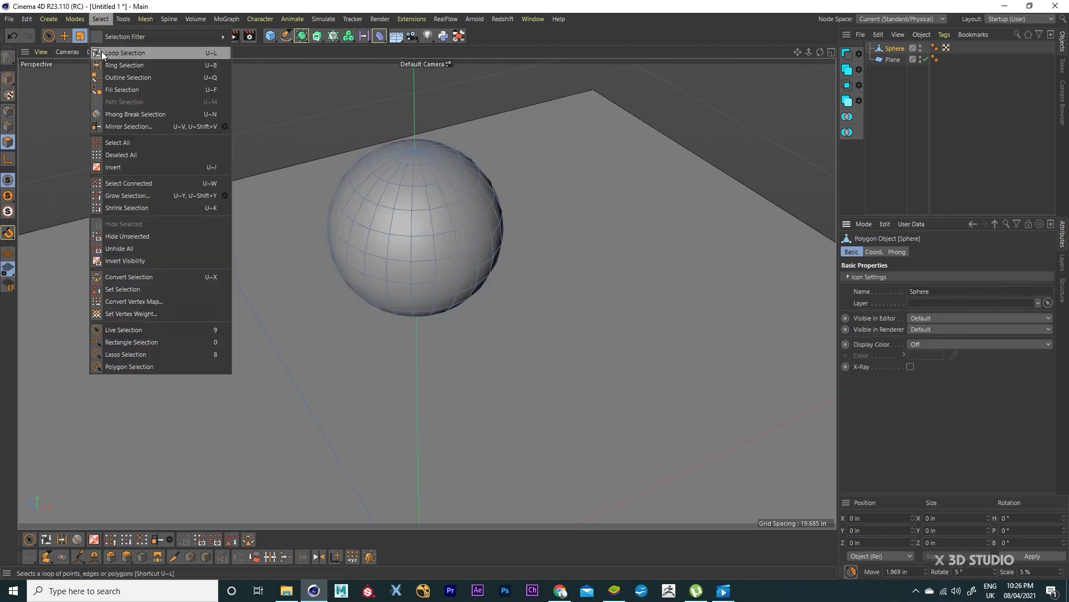
left_click(124, 53)
Step: Loop-select four alternating horizontal polygon bands from near the sphere's upper pole down to near its lower pole
scroll(423, 184, "up", 3)
left_click(430, 196)
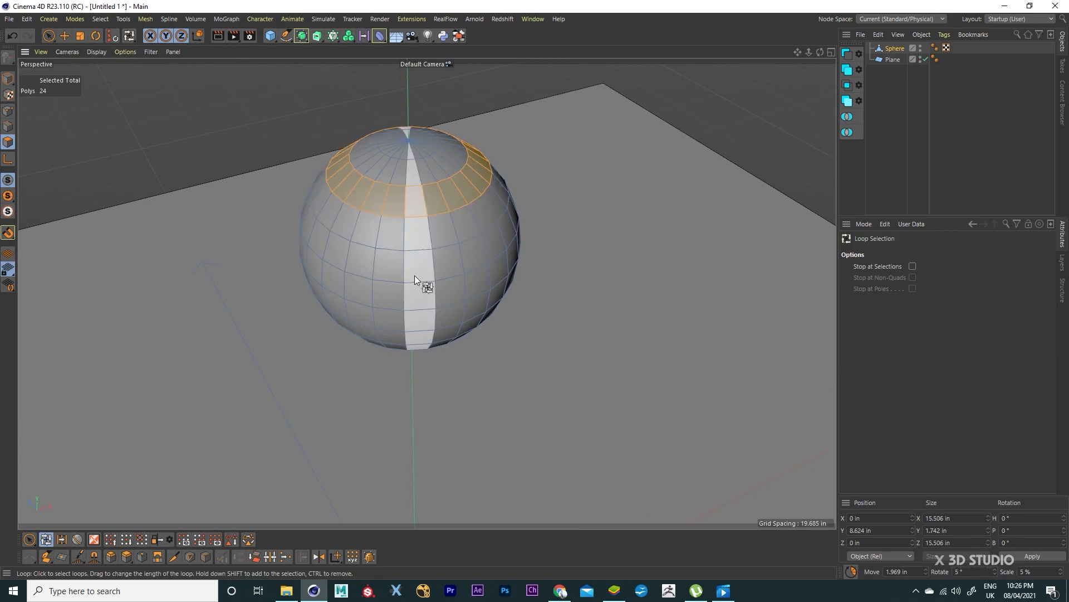
left_click(429, 267, "shift")
left_click(439, 311, "shift")
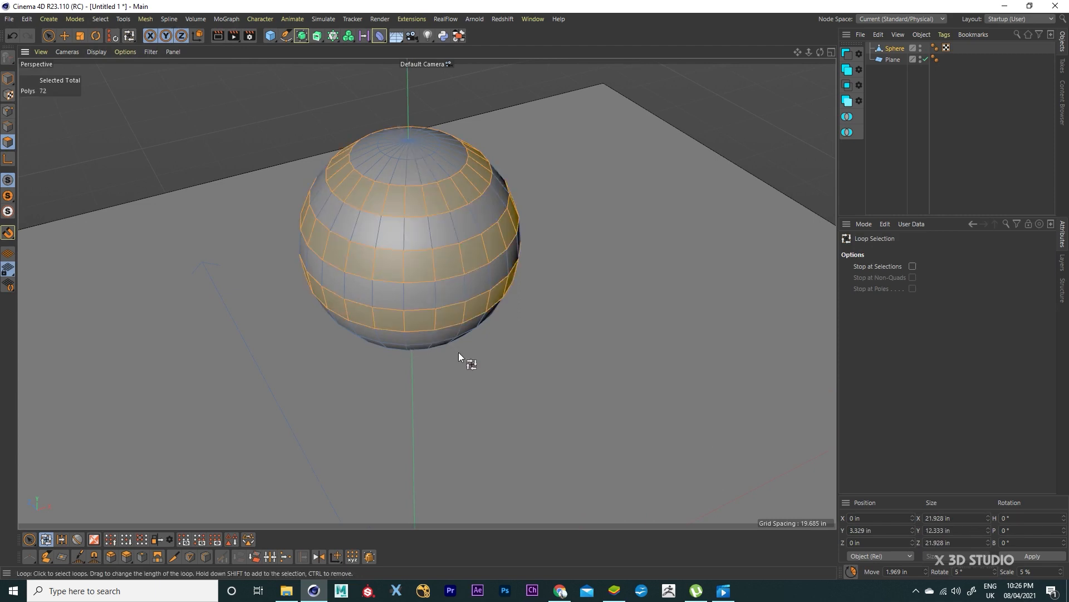
left_click_drag(459, 352, 466, 323, "alt")
middle_click_drag(446, 233, 400, 329, "alt")
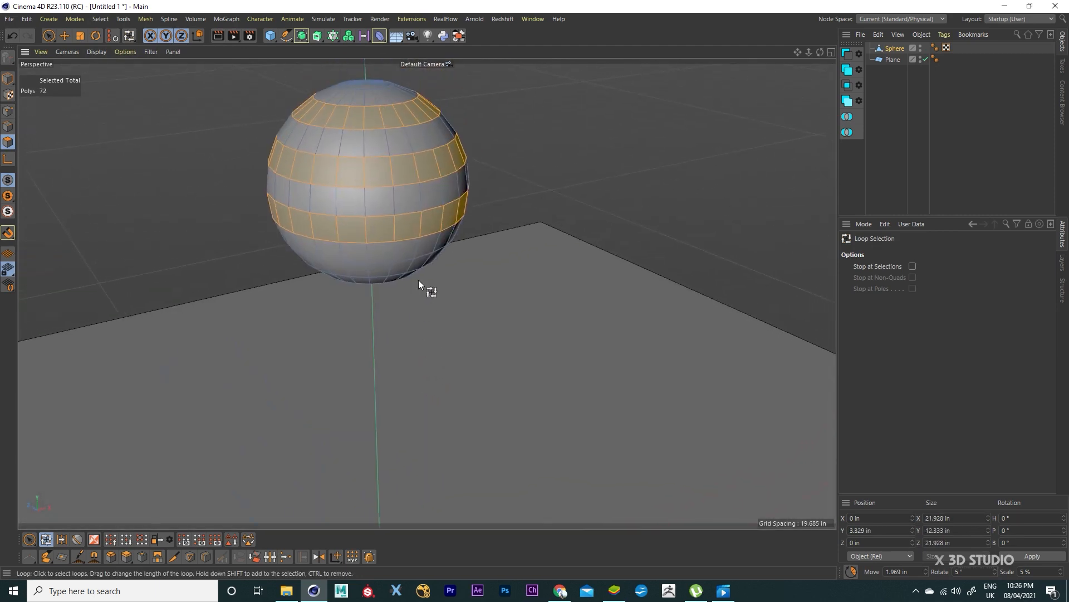
left_click(389, 271, "shift")
Step: Replace the selection with three alternating horizontal polygon loops: one above the middle, one around the middle and one below it
left_click_drag(452, 305, 473, 297, "alt")
middle_click_drag(372, 248, 327, 298, "alt")
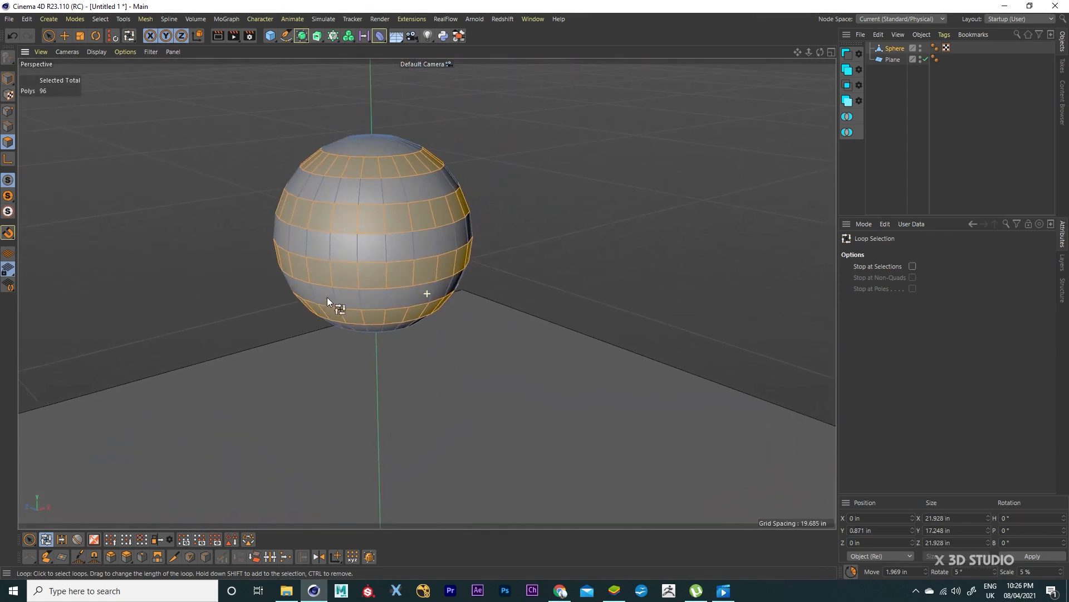
left_click_drag(379, 290, 450, 246, "alt")
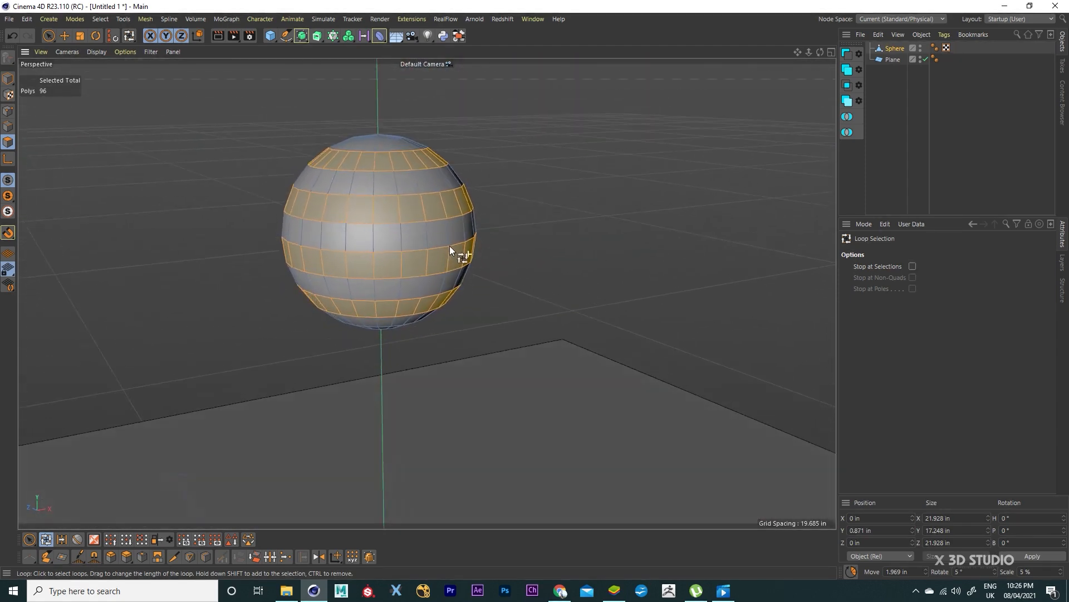
left_click(352, 182)
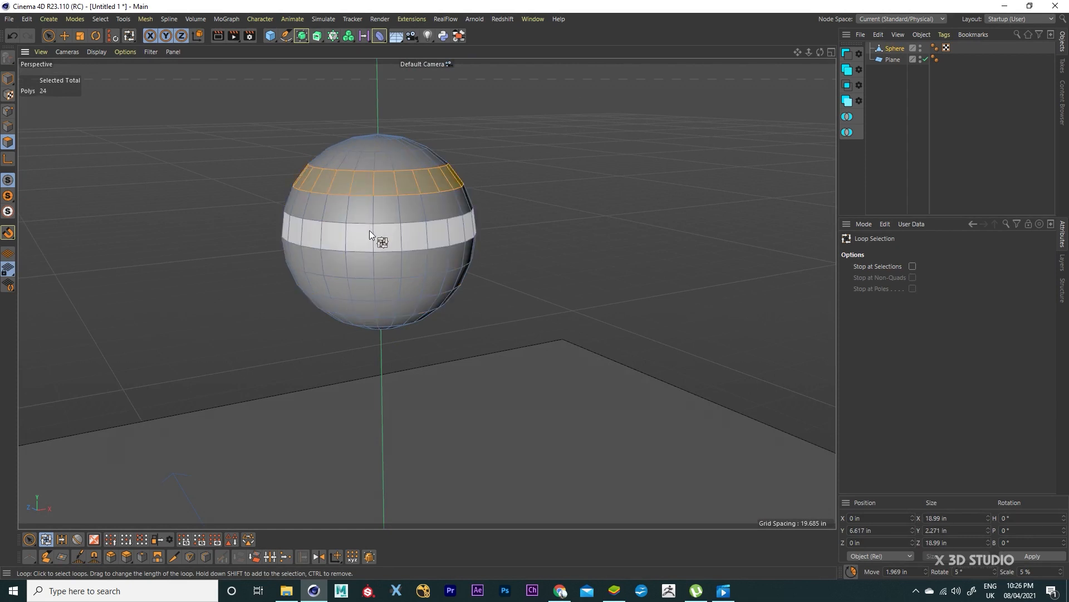
left_click(369, 231, "shift")
left_click(374, 290, "shift")
Step: Inset the three selected polygon bands by about 0.24 in with Extrude Inner
left_click_drag(373, 289, 469, 343, "alt")
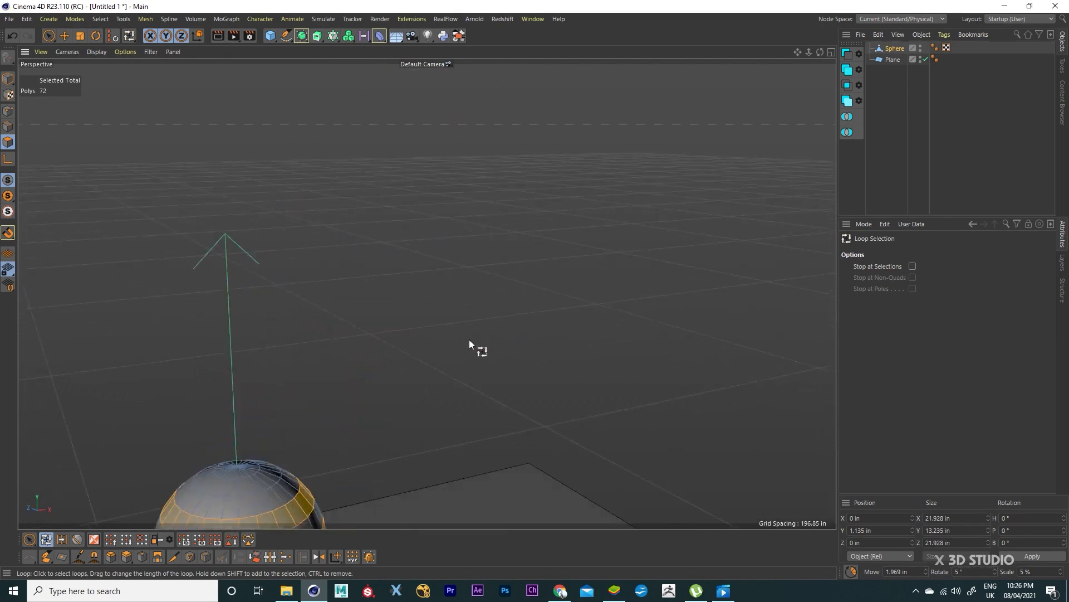
middle_click_drag(387, 309, 424, 259, "alt")
scroll(468, 267, "up", 3)
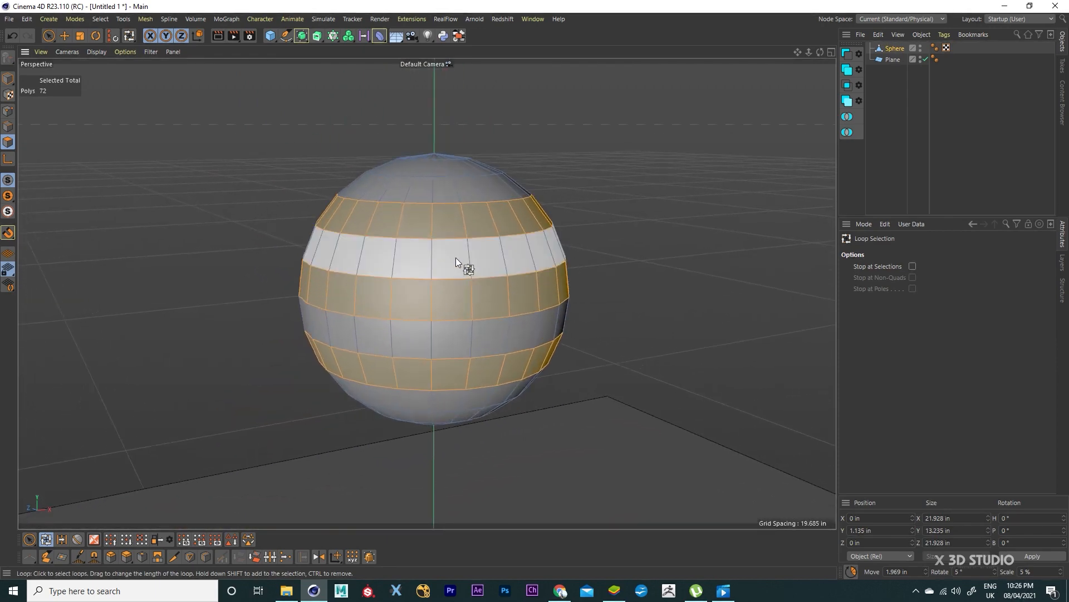
scroll(456, 260, "up", 3)
key("m")
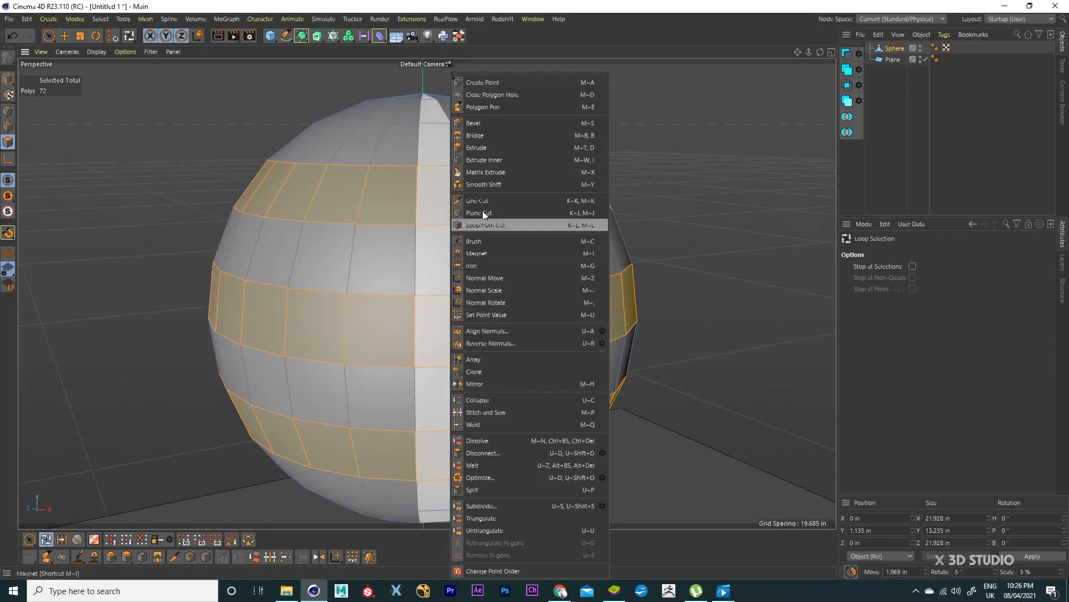
left_click(471, 159)
left_click_drag(450, 176, 416, 183)
Step: Extrude the three selected bands toward the sphere's interior to form recessed grooves
key("m")
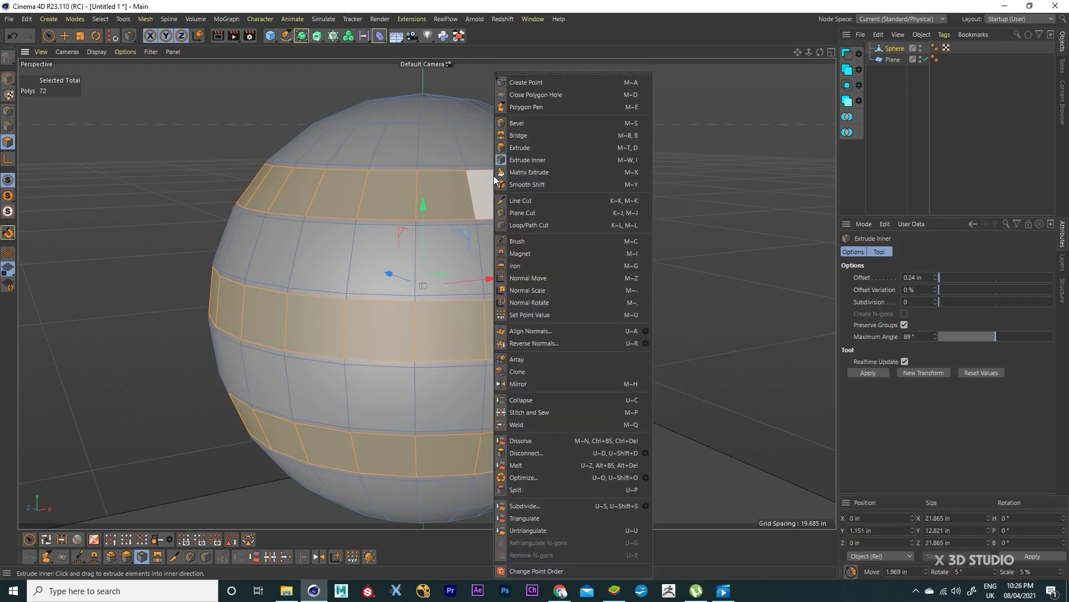
left_click(501, 148)
left_click_drag(502, 192, 569, 195)
Step: Inset the recessed groove floors by about 0.193 in with Extrude Inner
key("m")
left_click(517, 164)
scroll(571, 178, "down", 5)
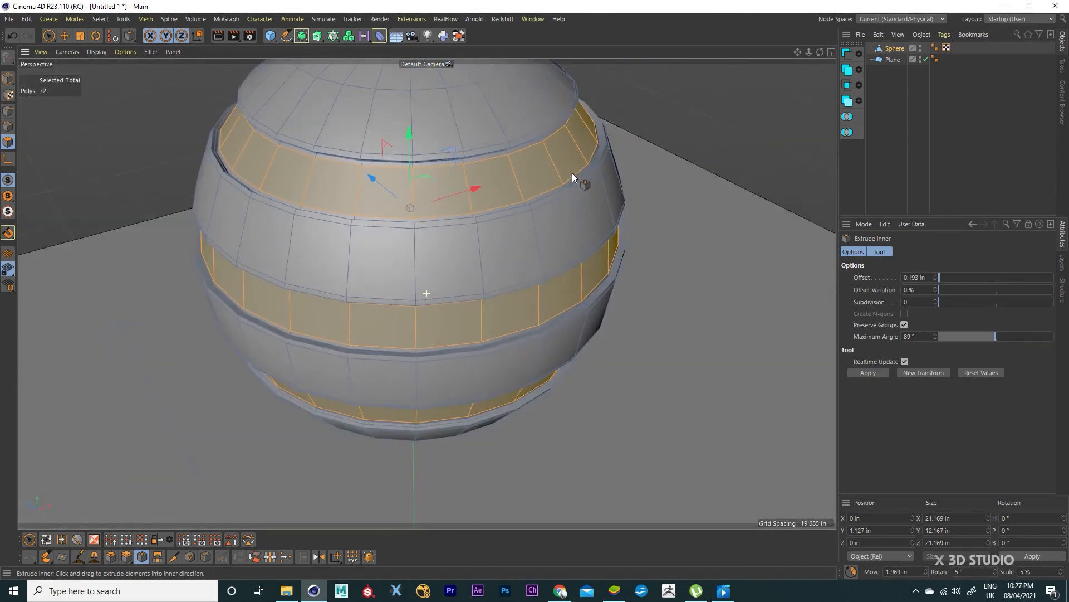
scroll(390, 245, "down", 3)
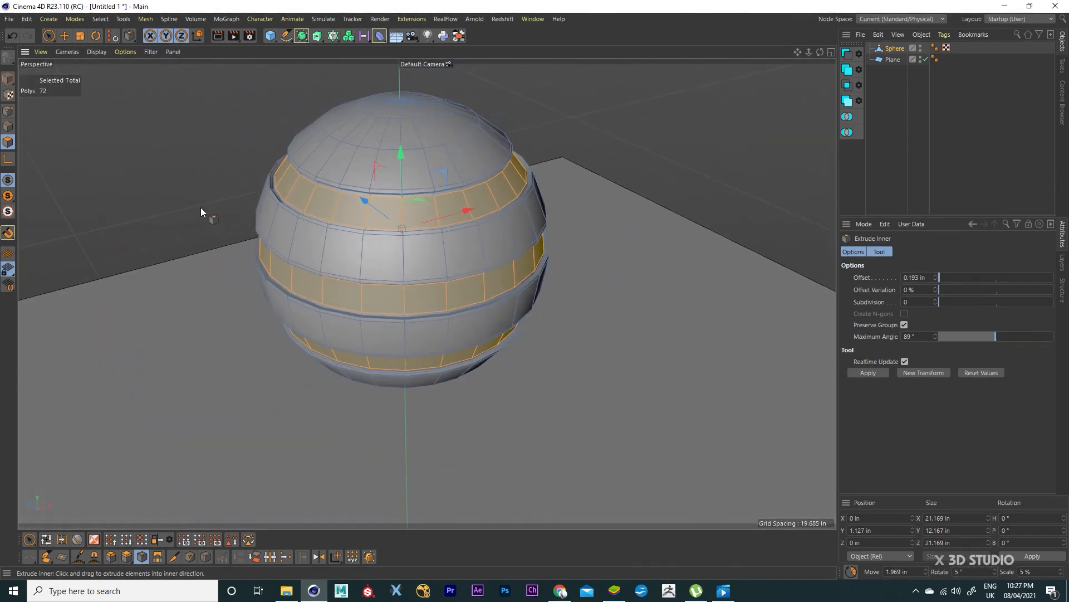
Step: Add a Subdivision Surface with the sphere as its child, then return to model mode with nothing selected
left_click(303, 36)
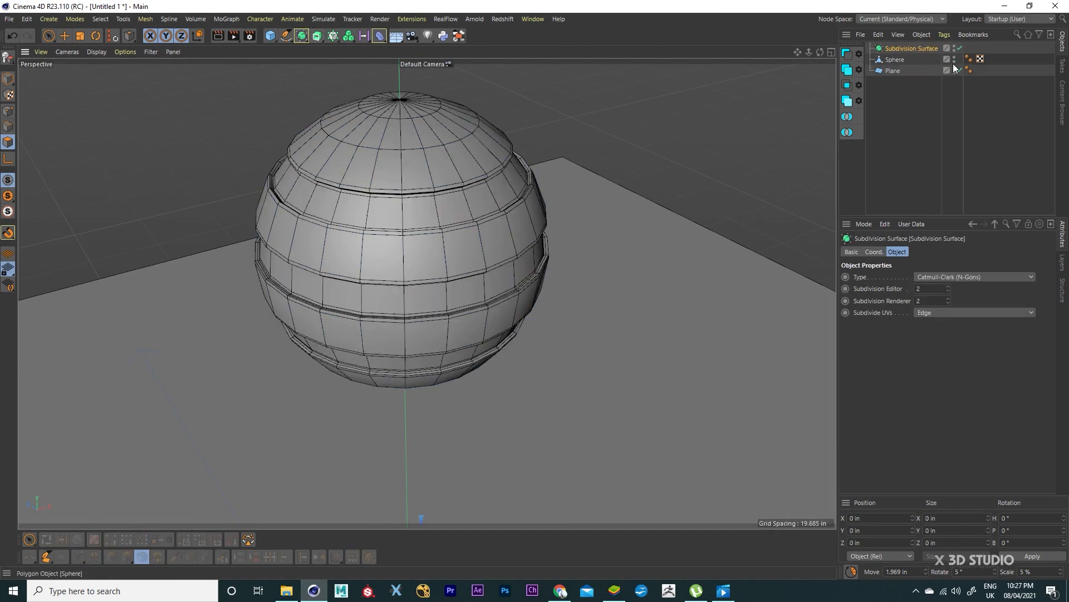
left_click_drag(900, 50, 873, 52)
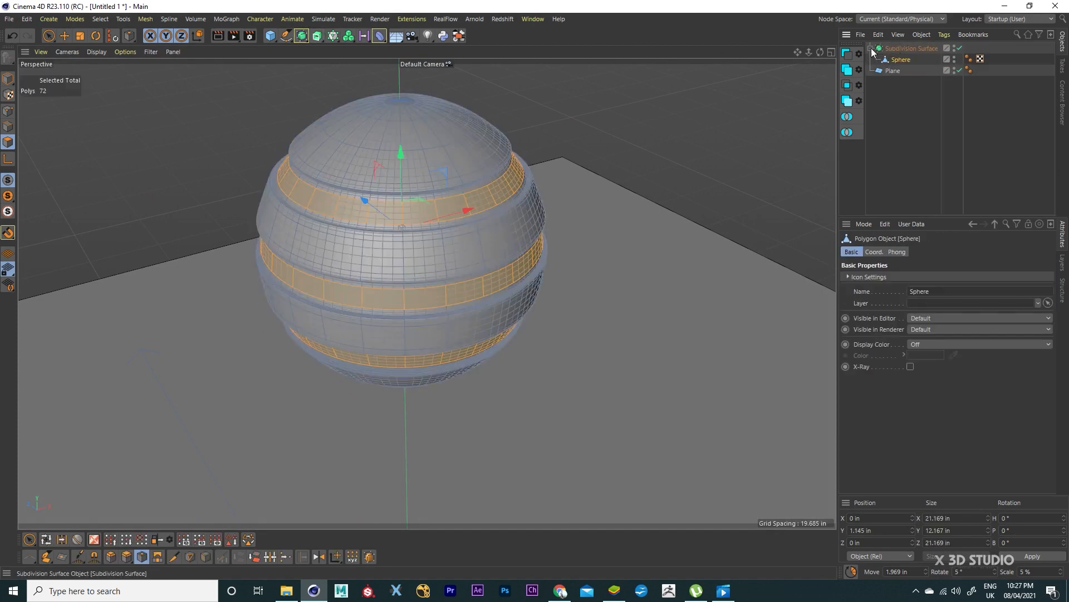
left_click(6, 83)
left_click(62, 39)
left_click(722, 144)
Step: Examine the smoothed sphere and its grooves from the side, both from a distance and close up
left_click_drag(666, 213, 290, 351, "alt")
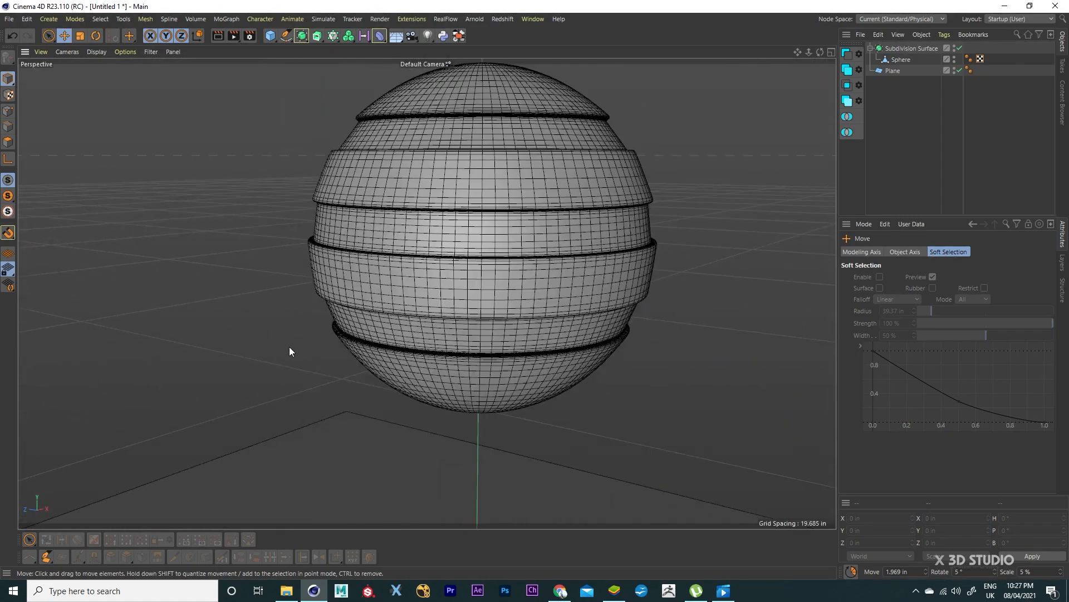
scroll(289, 342, "down", 5)
left_click(292, 332)
middle_click_drag(330, 327, 480, 328, "alt")
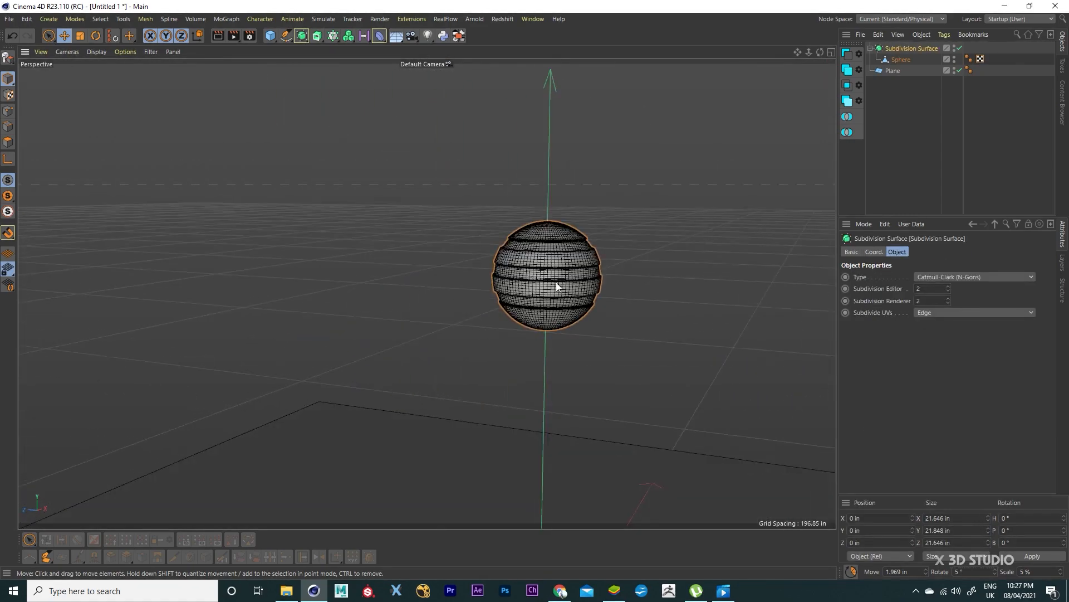
middle_click_drag(557, 286, 447, 251, "alt")
scroll(453, 217, "up", 5)
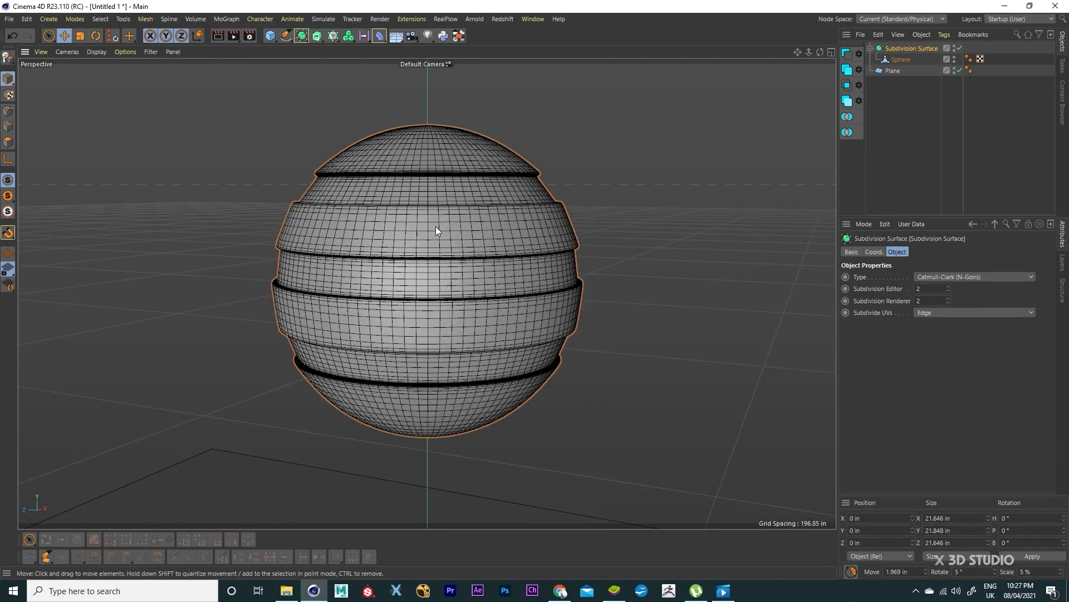
scroll(436, 230, "up", 2)
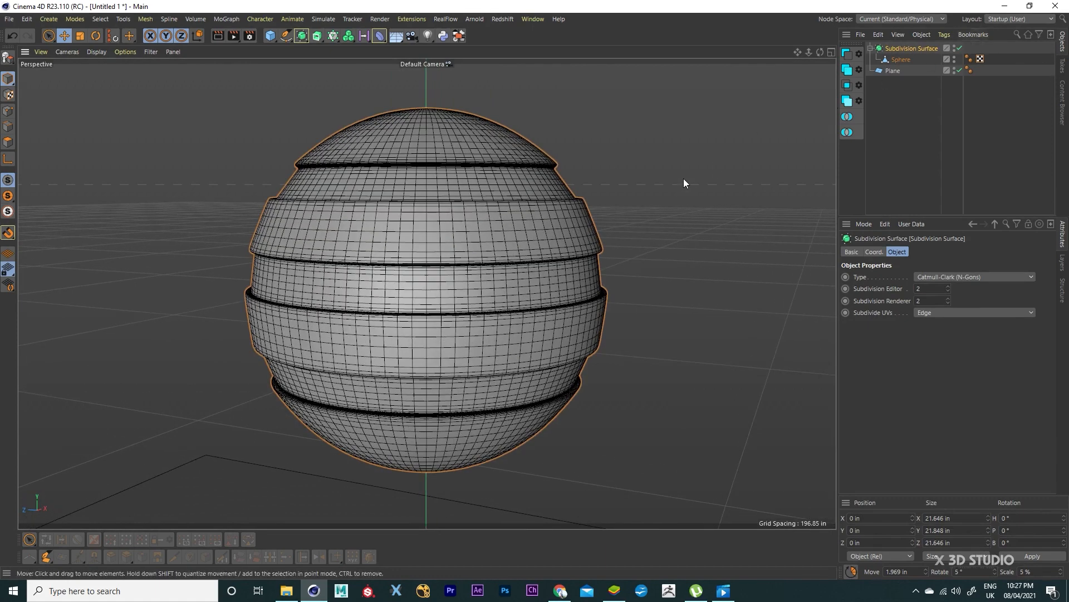
Step: Switch to the Standard layout and create an Arnold standard_surface material
left_click(997, 19)
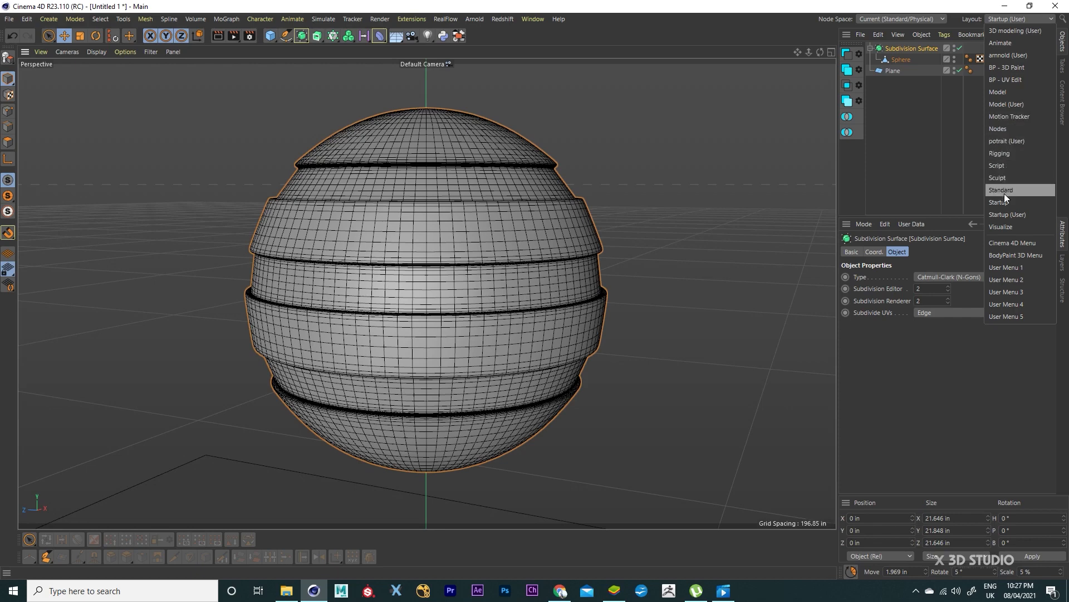
left_click(1001, 190)
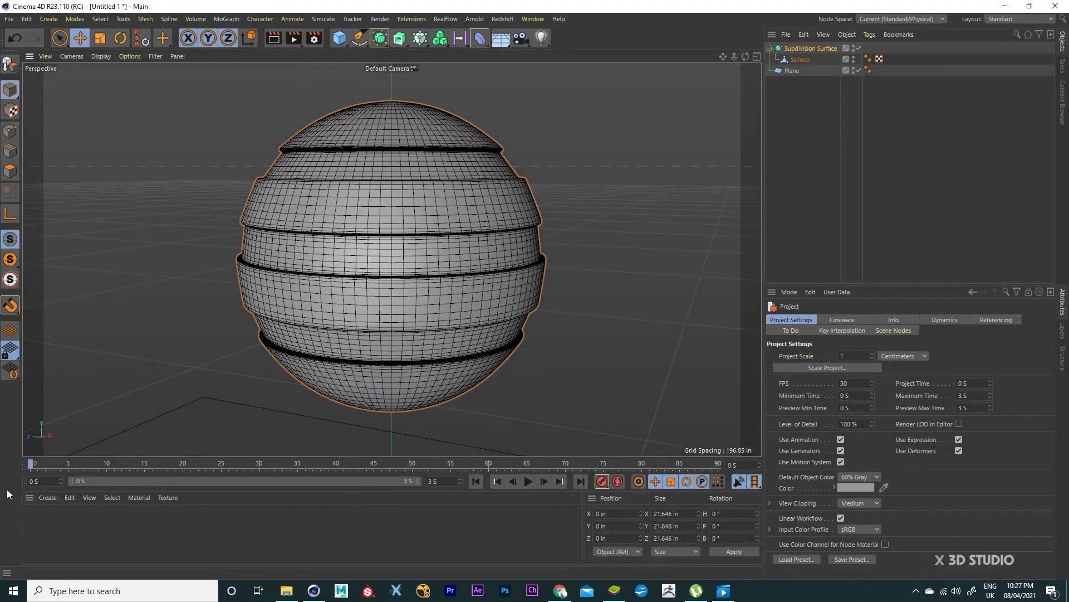
left_click(46, 497)
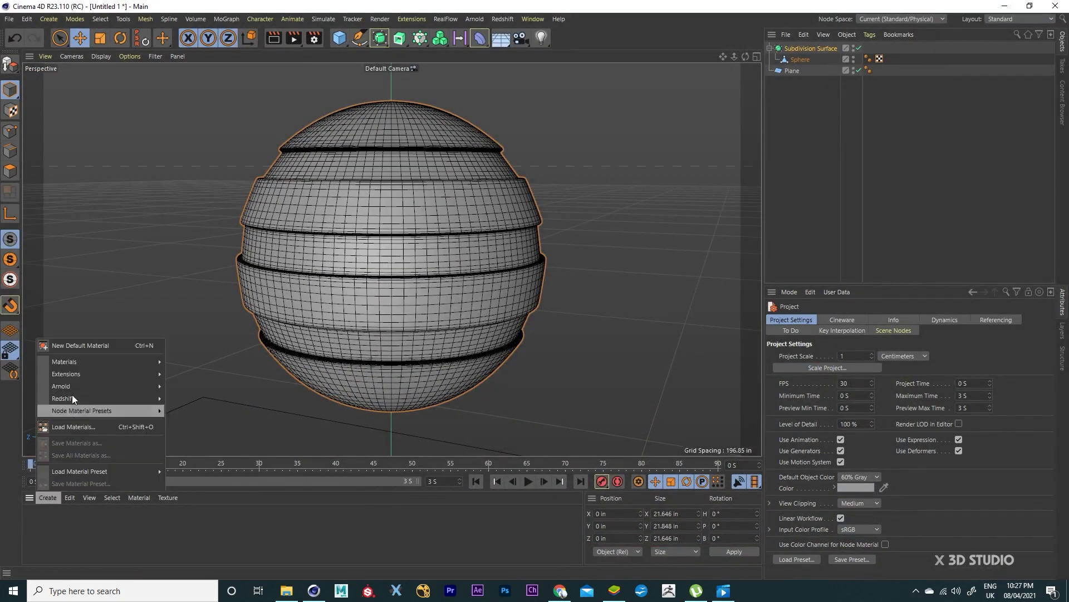
mouse_move(73, 389)
mouse_move(187, 396)
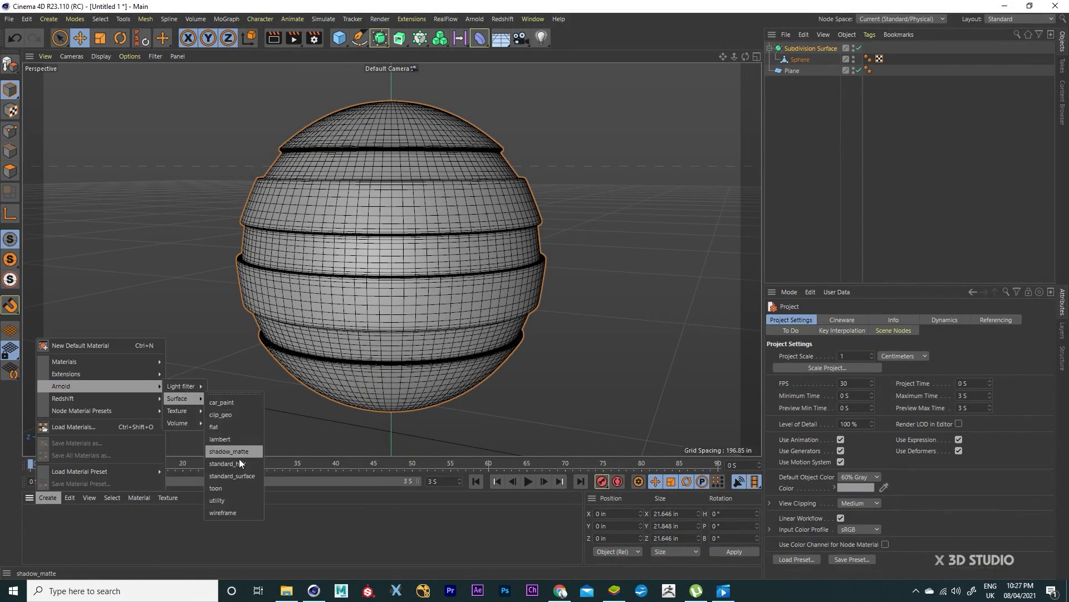
left_click(232, 476)
Step: Apply the standard_surface material to the sphere and duplicate that material
left_click_drag(35, 521, 128, 493)
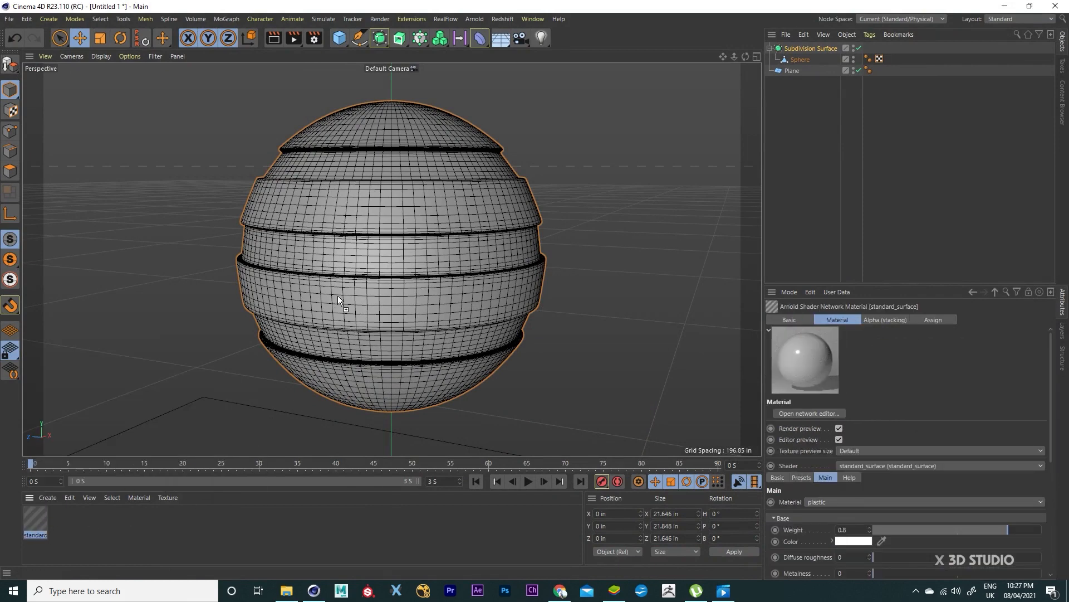
left_click_drag(338, 296, 337, 296)
left_click_drag(38, 515, 70, 524, "ctrl")
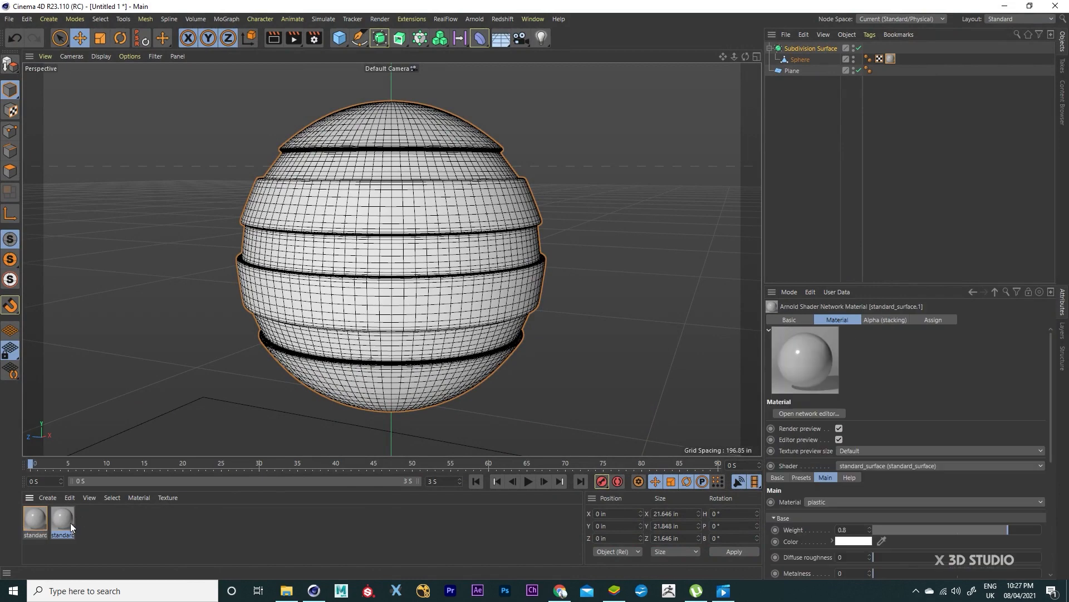
Step: Set the emission weight of the duplicated standard_surface.1 material to 1
double_click(69, 523)
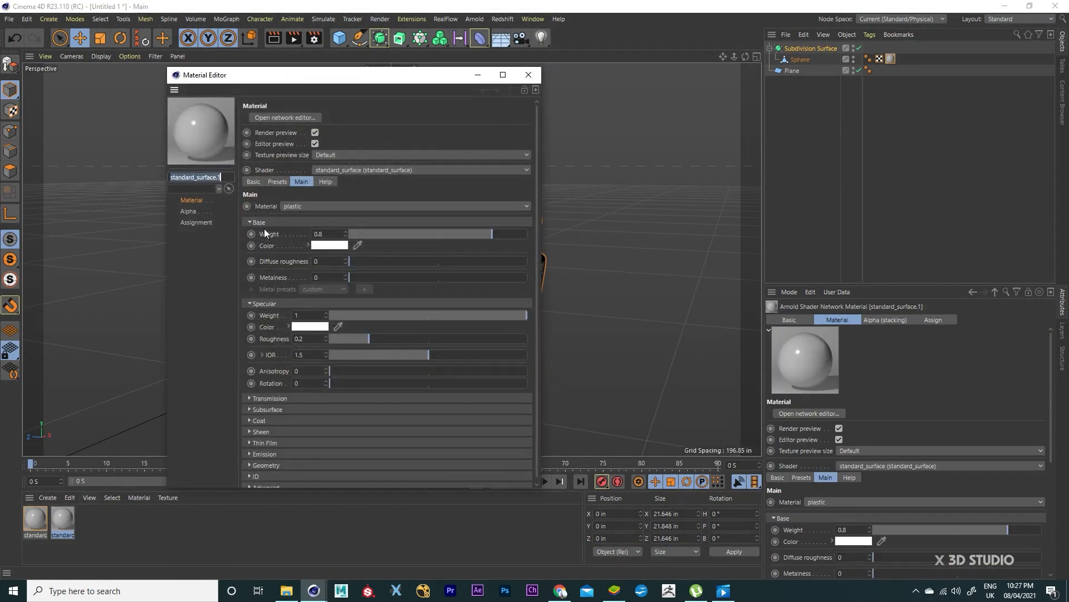
left_click(264, 224)
left_click(261, 234)
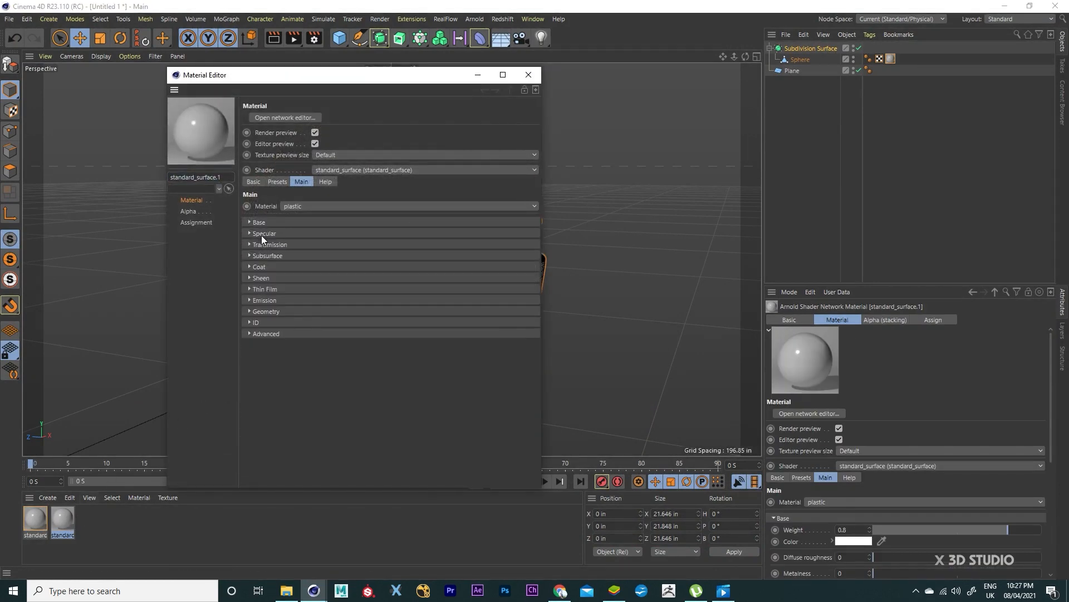
left_click(265, 302)
left_click_drag(356, 312, 637, 317)
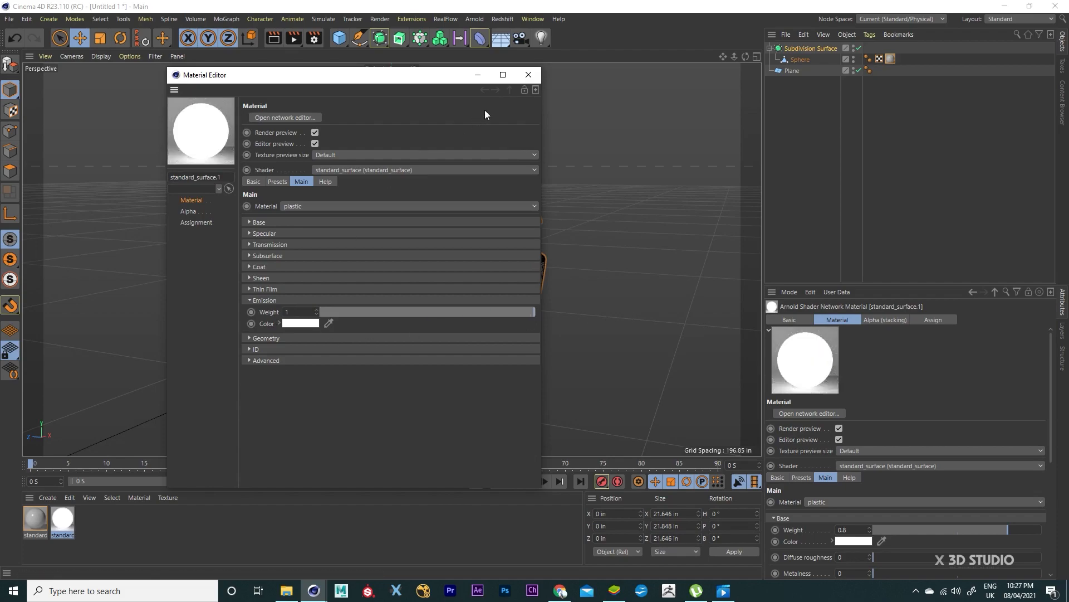
left_click(528, 75)
Step: Disable the Subdivision Surface and apply the emissive standard_surface.1 material to the Sphere's selected groove polygons
left_click(800, 60)
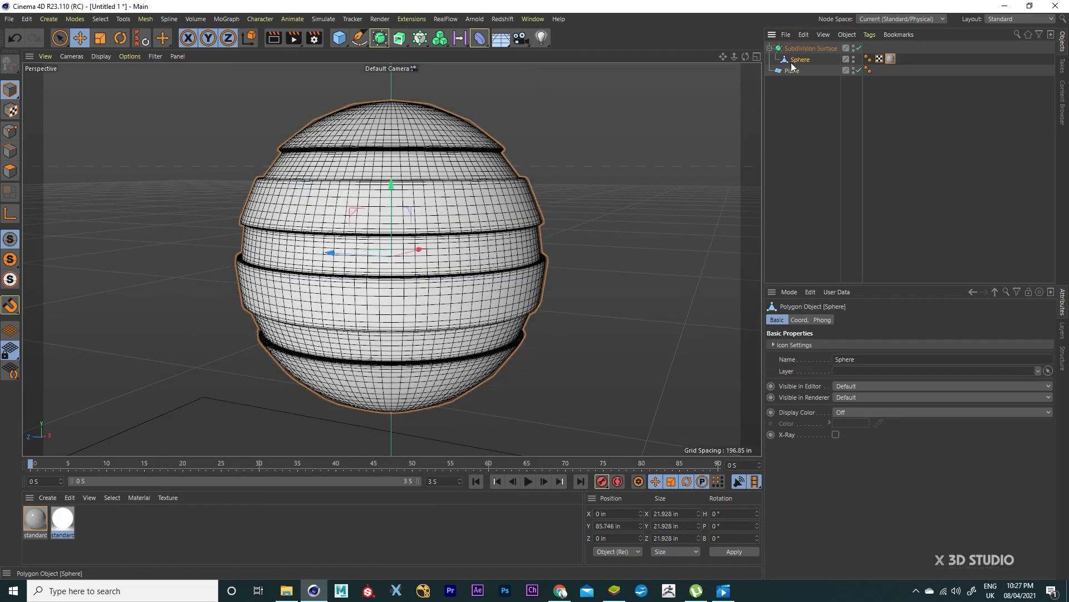
left_click_drag(624, 217, 574, 312, "alt")
left_click(3, 173)
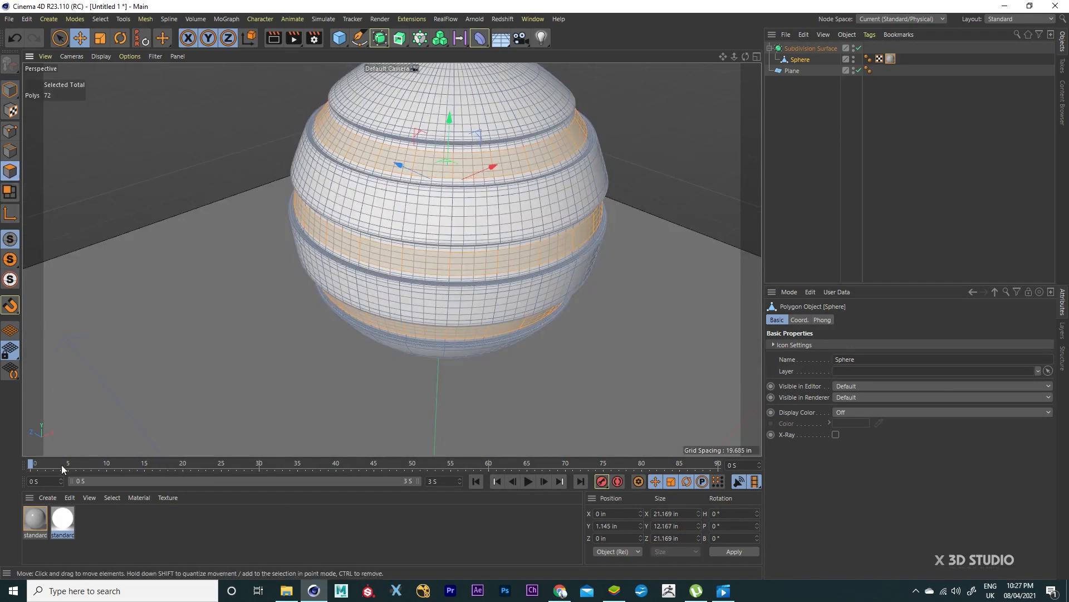
left_click(858, 48)
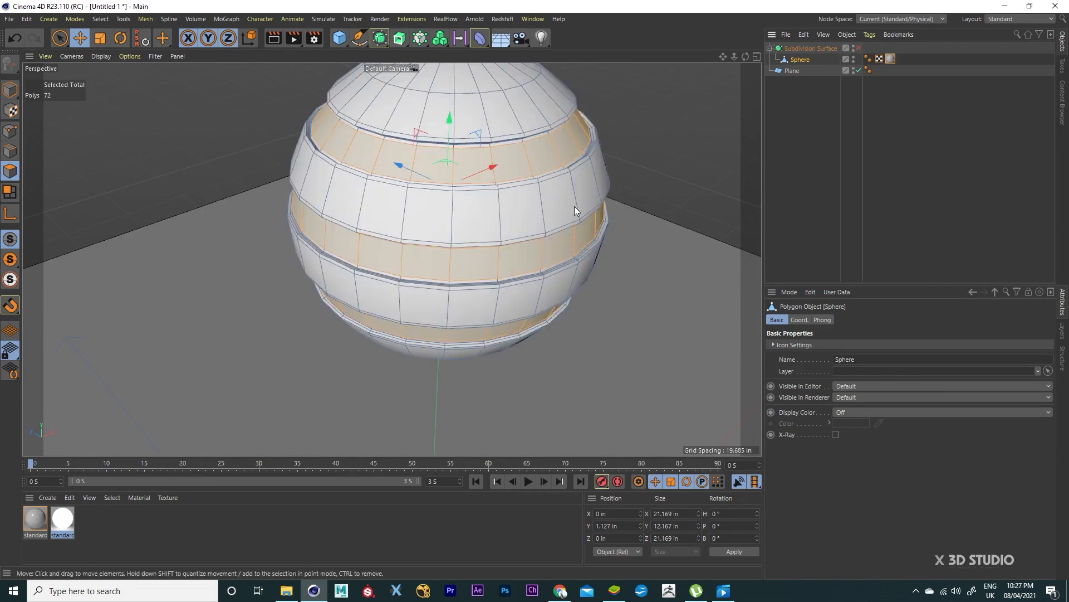
left_click_drag(488, 177, 491, 174)
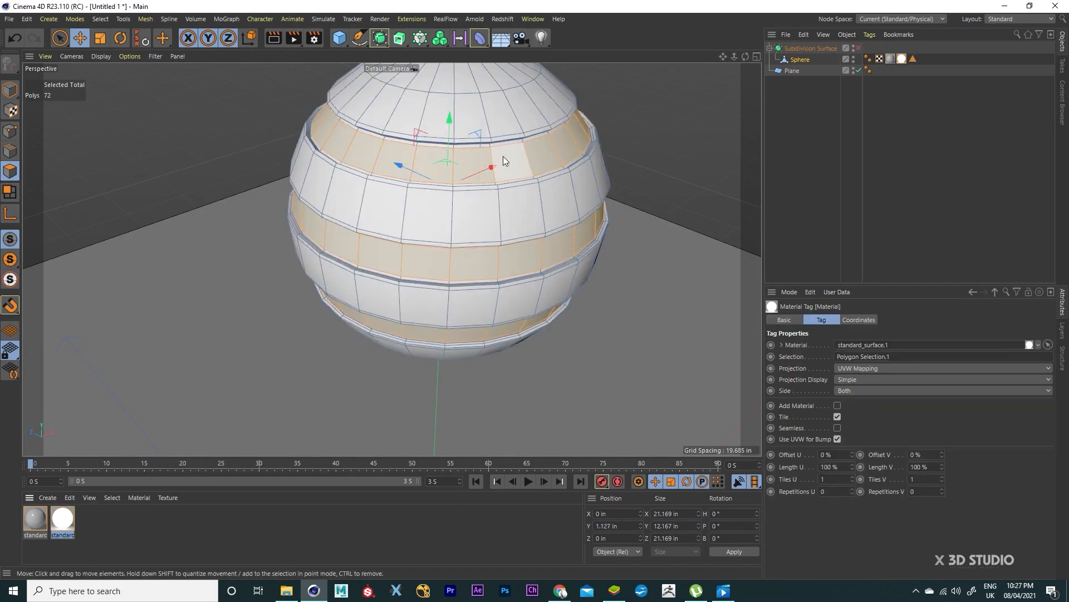
Step: Return to model mode, re-enable the Subdivision Surface and deselect all objects
left_click(10, 88)
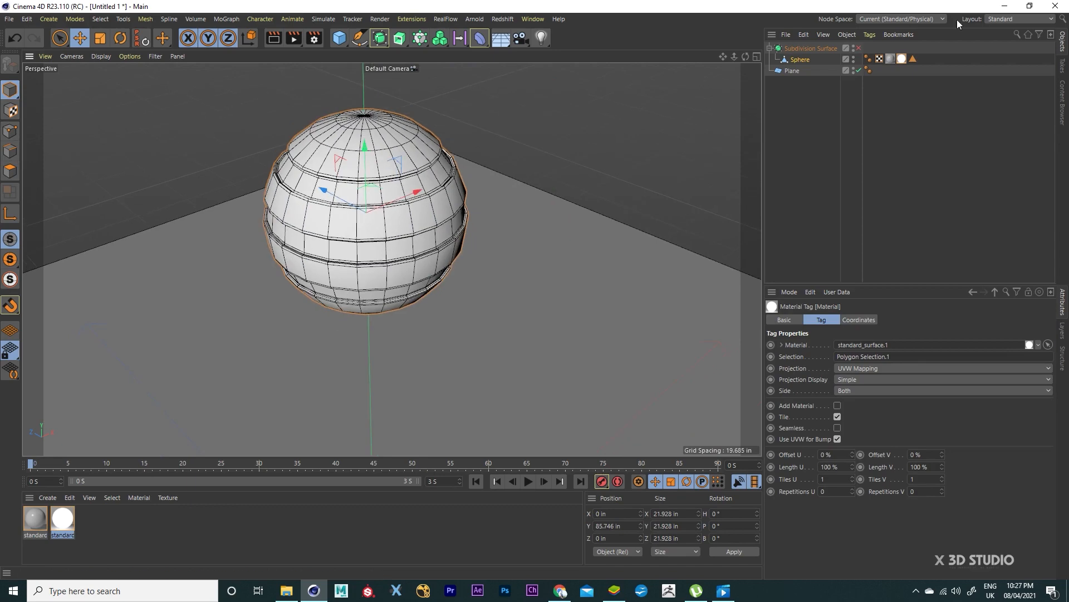
left_click(859, 48)
left_click(786, 90)
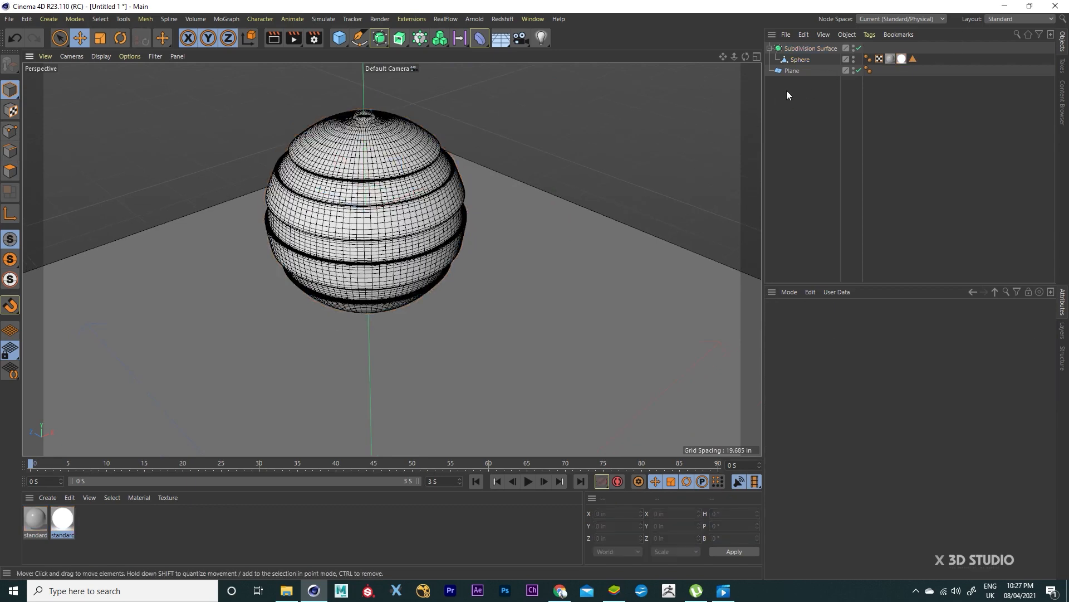
Step: Place the banded Sphere inside a new Cloner under the Subdivision Surface
left_click(781, 61)
left_click(441, 39)
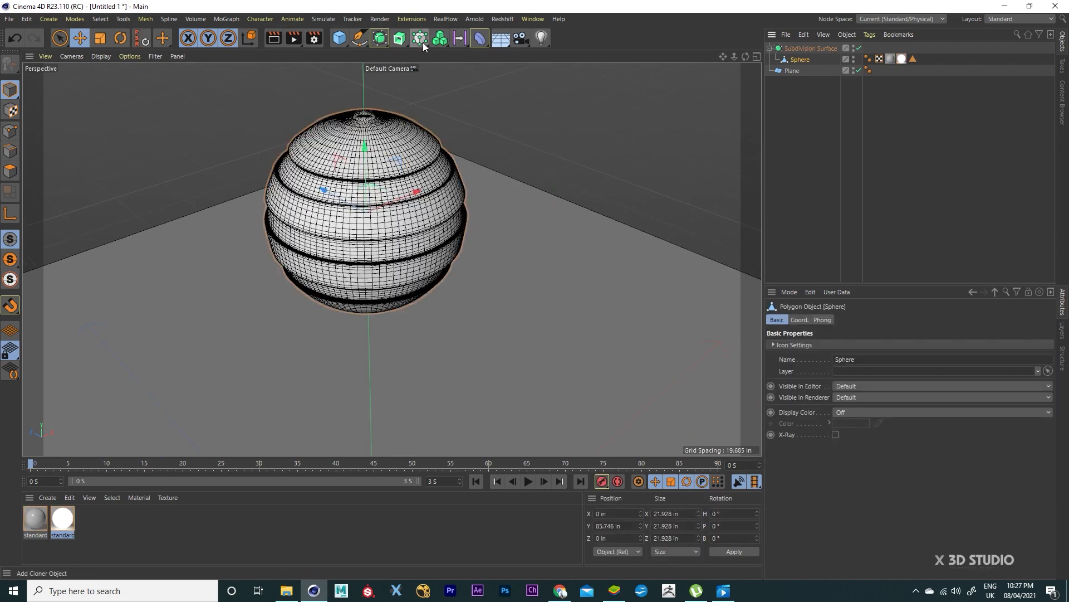
left_click_drag(804, 70, 802, 70)
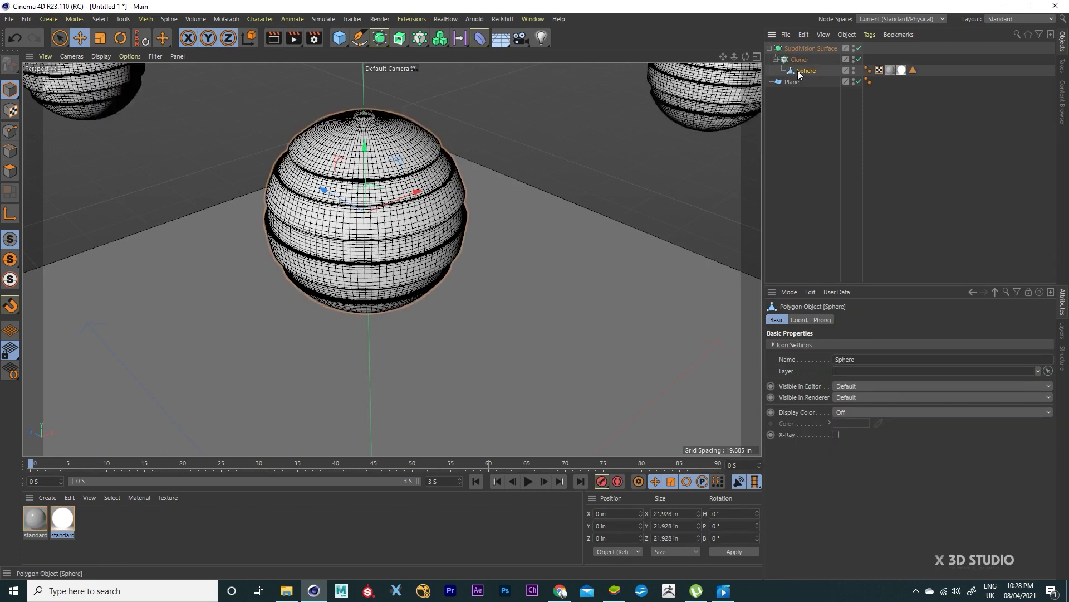
Step: Set the viewport display of the cloned spheres to Gouraud Shading without lines
scroll(497, 253, "down", 5)
scroll(282, 200, "down", 3)
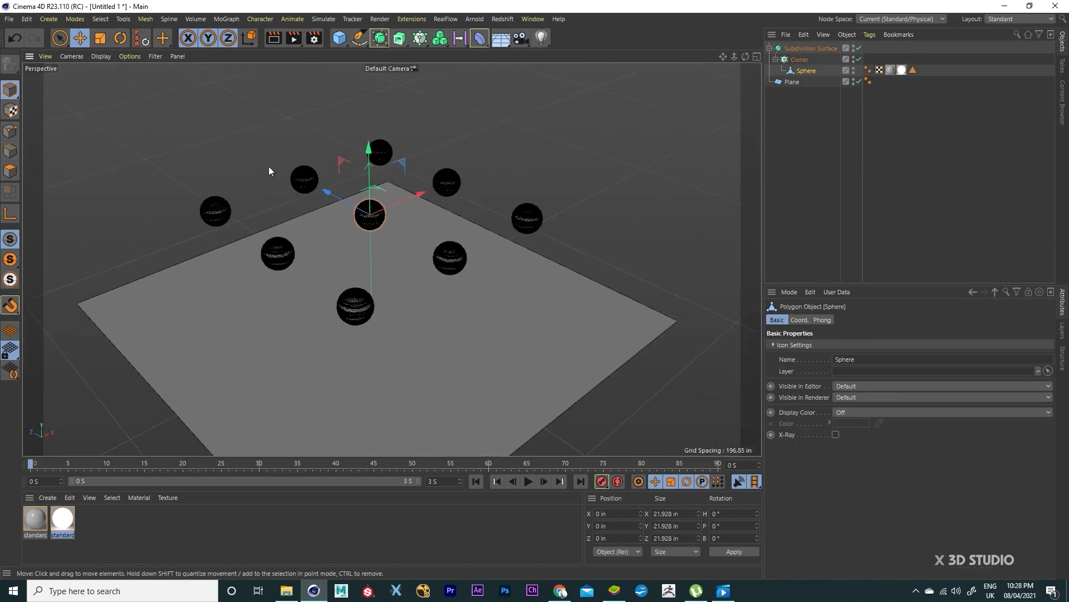
left_click(106, 56)
left_click(103, 75)
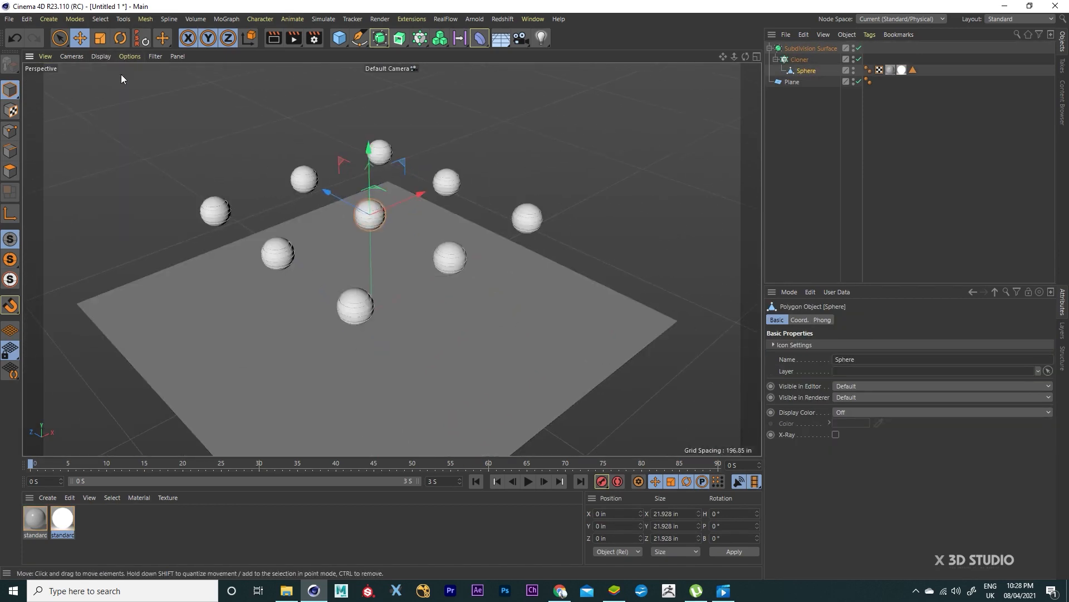
Step: Reduce the Cloner's per-step grid size to 30.74 in along X and 29.74 in along Z
scroll(303, 177, "up", 5)
left_click(793, 60)
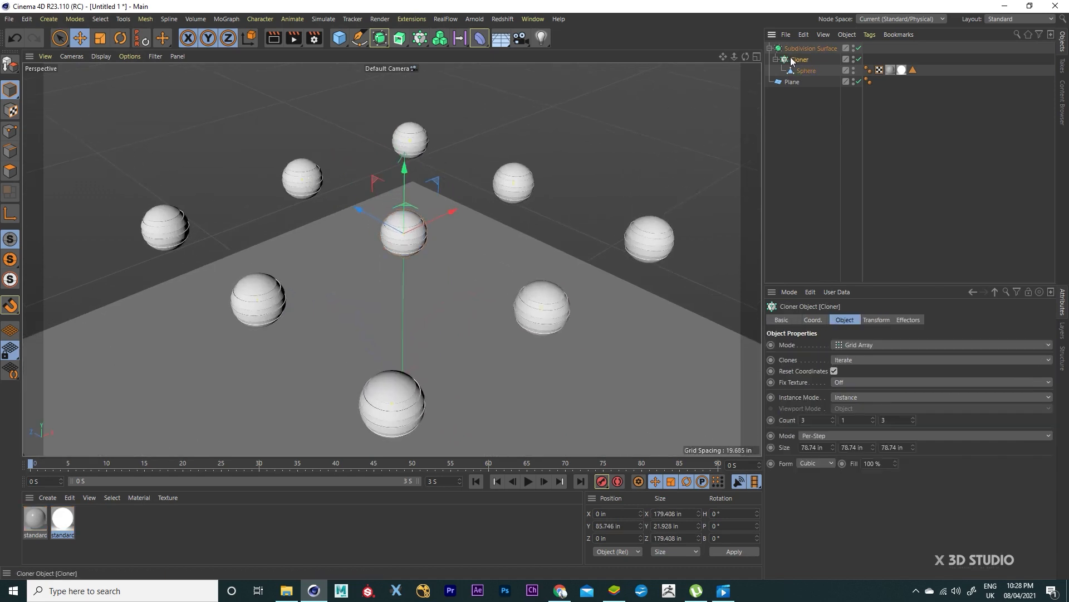
left_click_drag(834, 449, 817, 476)
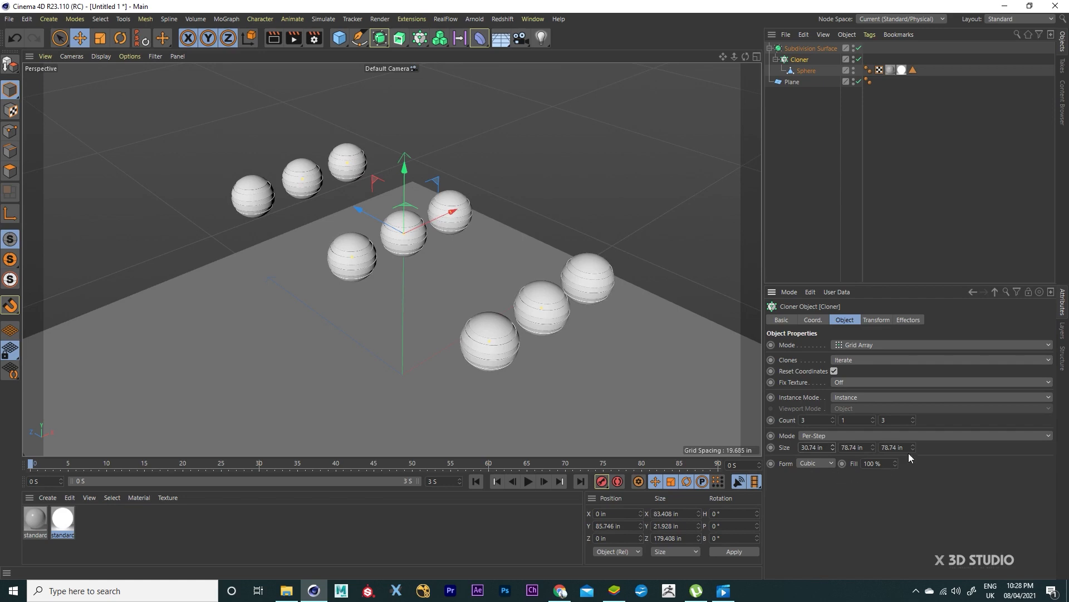
left_click_drag(913, 448, 911, 477)
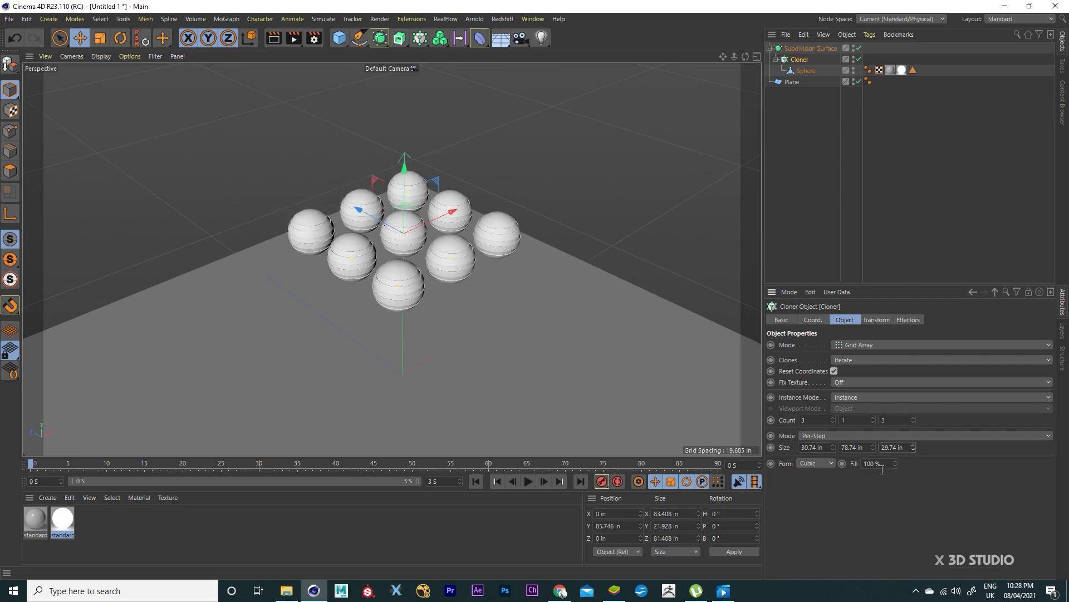
Step: Set the Cloner's Y count to 3 and its per-step Y size to 27.74 in
left_click(874, 417)
left_click(874, 417)
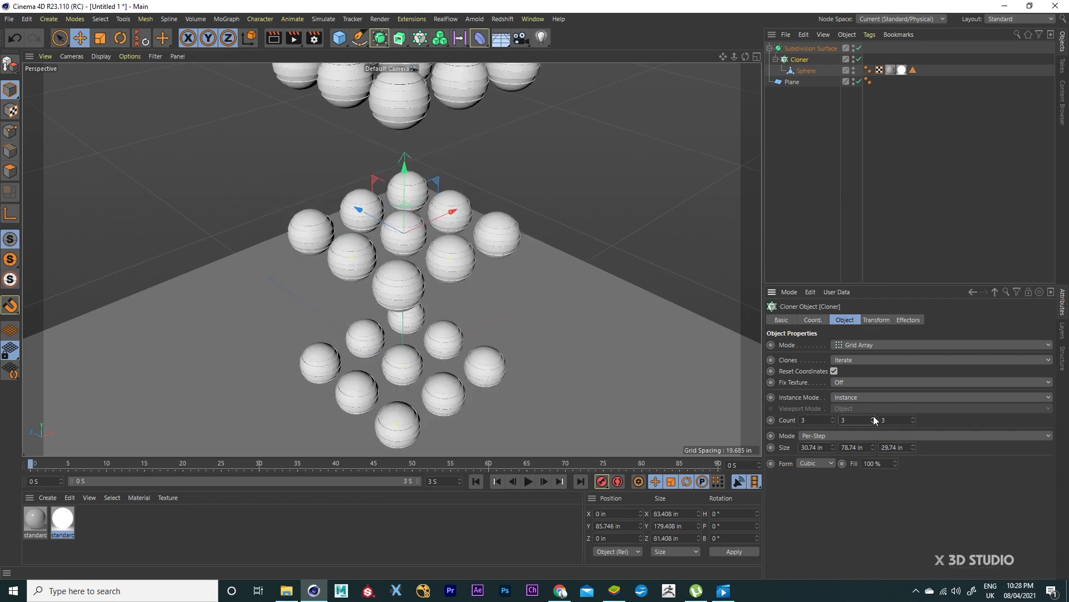
left_click_drag(872, 447, 869, 474)
left_click_drag(475, 362, 523, 331, "alt")
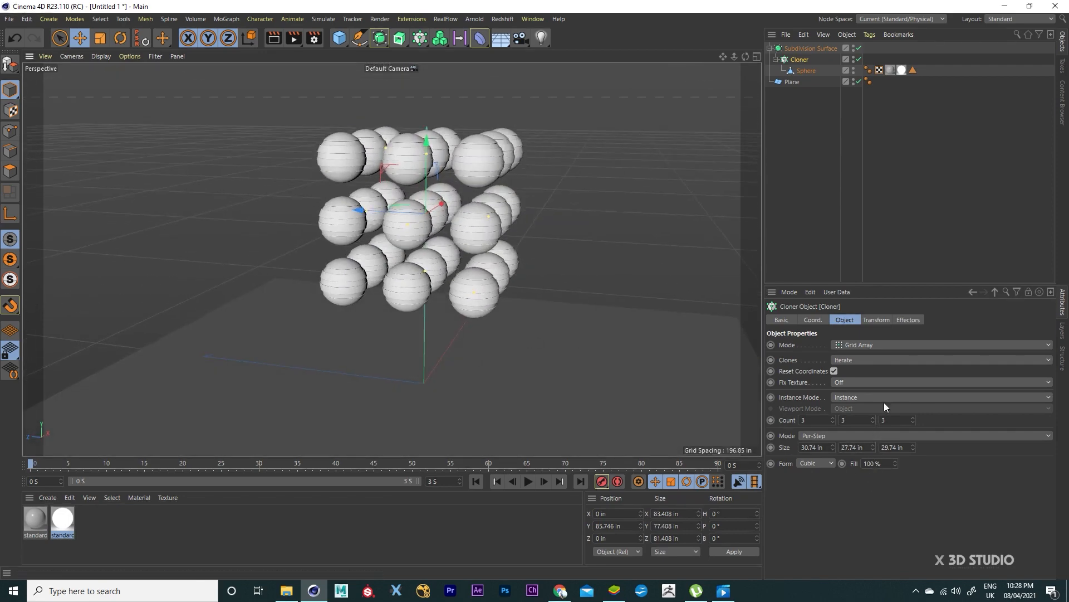
Step: Set the Cloner's count to 4 along both X and Z
left_click(832, 416)
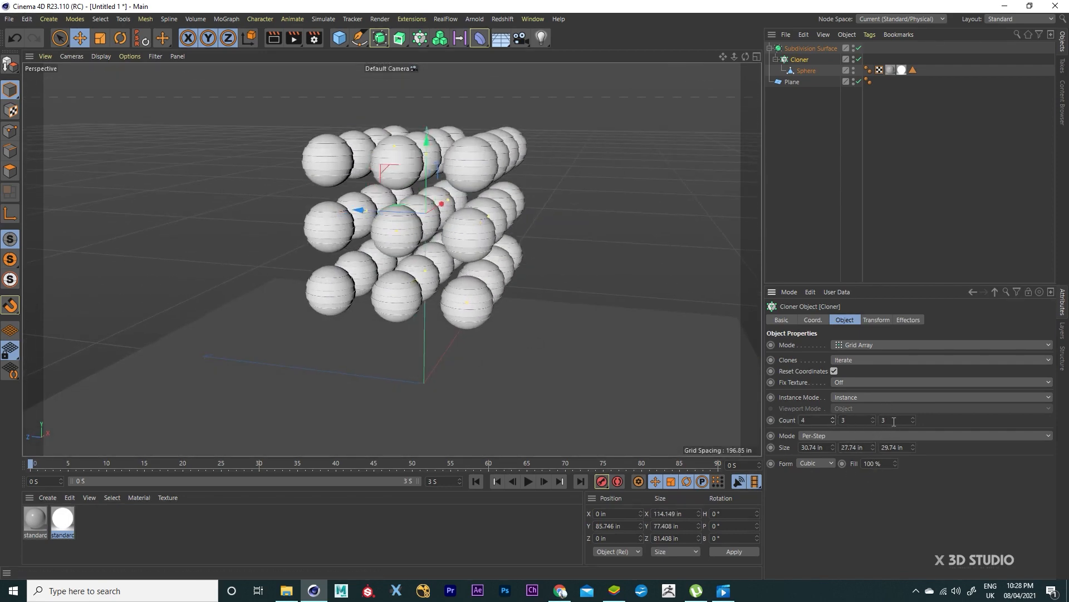
left_click(912, 417)
left_click_drag(446, 234, 358, 218, "alt")
scroll(356, 209, "down", 3)
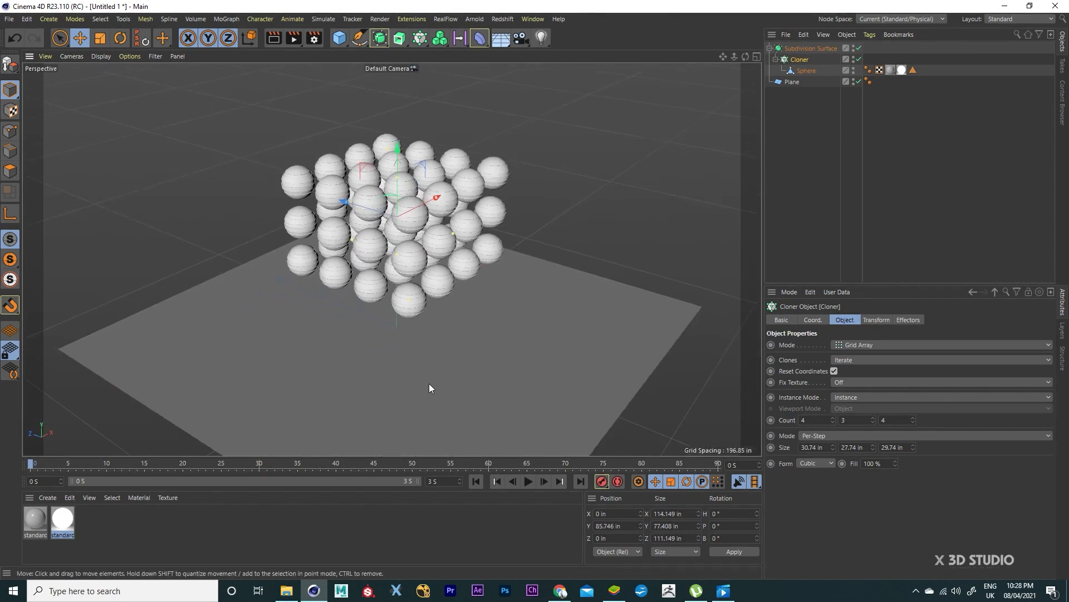
Step: Try to scale the whole Cloner grid of spheres, undo the scaling and return to the Move tool
left_click(376, 335)
left_click(790, 71)
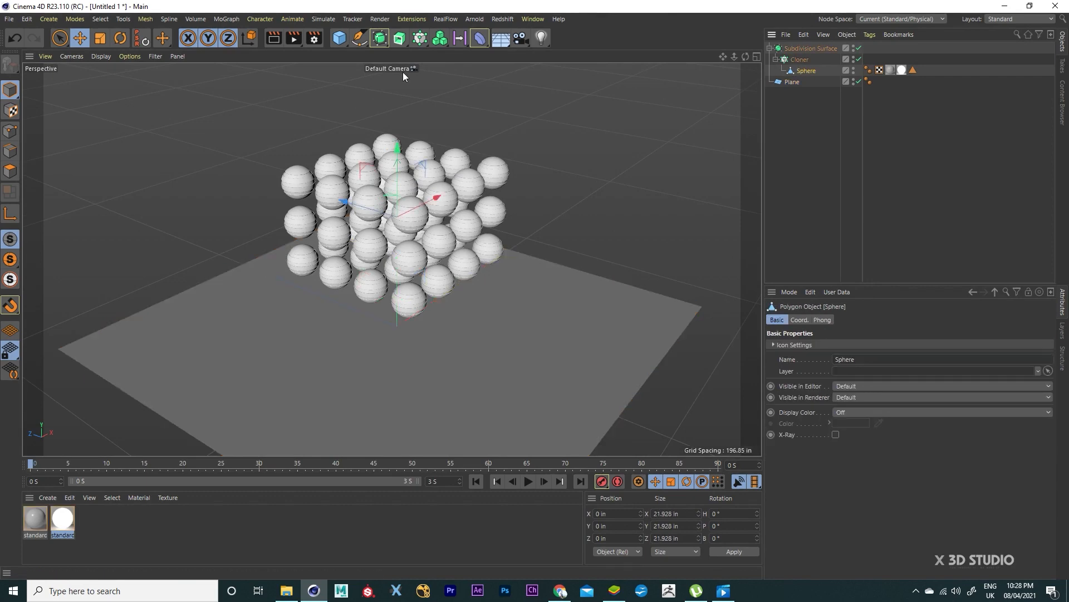
left_click(784, 61)
left_click(101, 57)
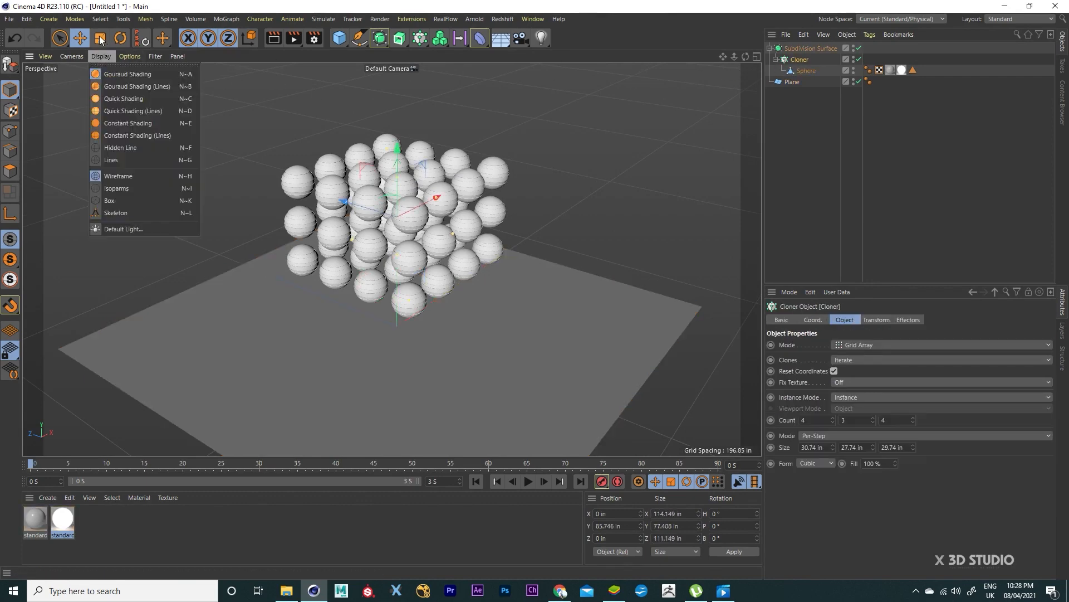
left_click(100, 38)
left_click_drag(341, 109, 272, 120)
left_click_drag(424, 131, 366, 175, "alt")
left_click(14, 38)
middle_click_drag(366, 174, 357, 200, "alt")
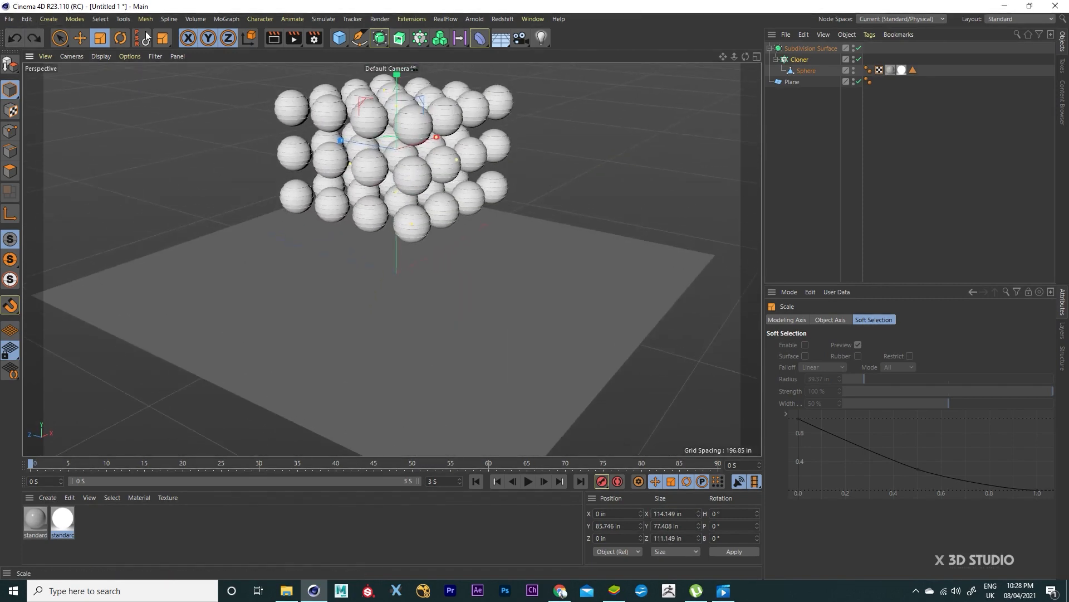
left_click(81, 39)
left_click(823, 103)
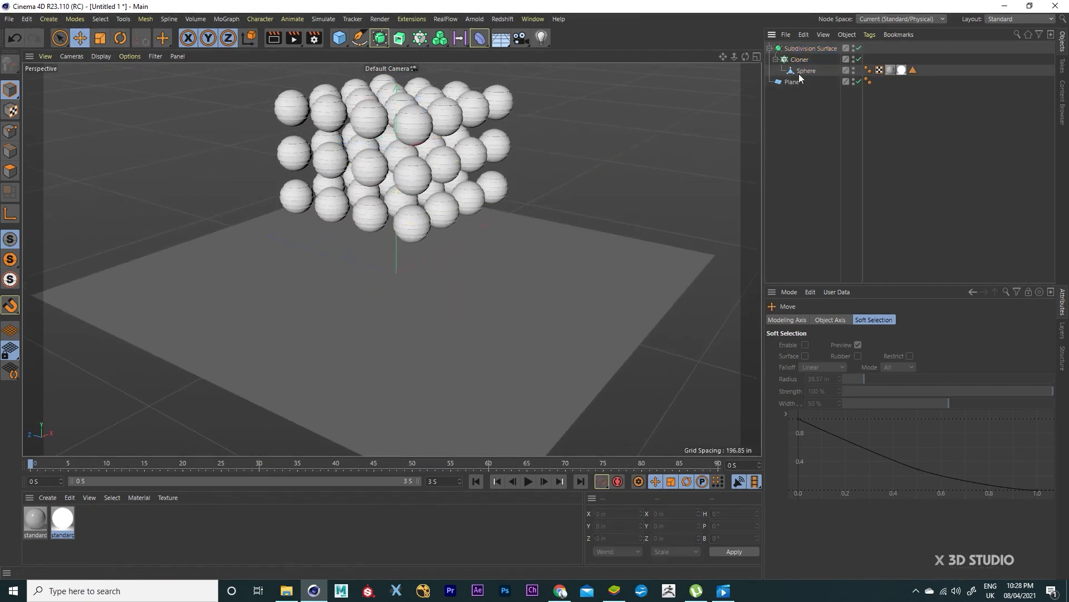
Step: Add a Rigid Body simulation tag to the Cloner
left_click(796, 60)
right_click(793, 64)
mouse_move(850, 173)
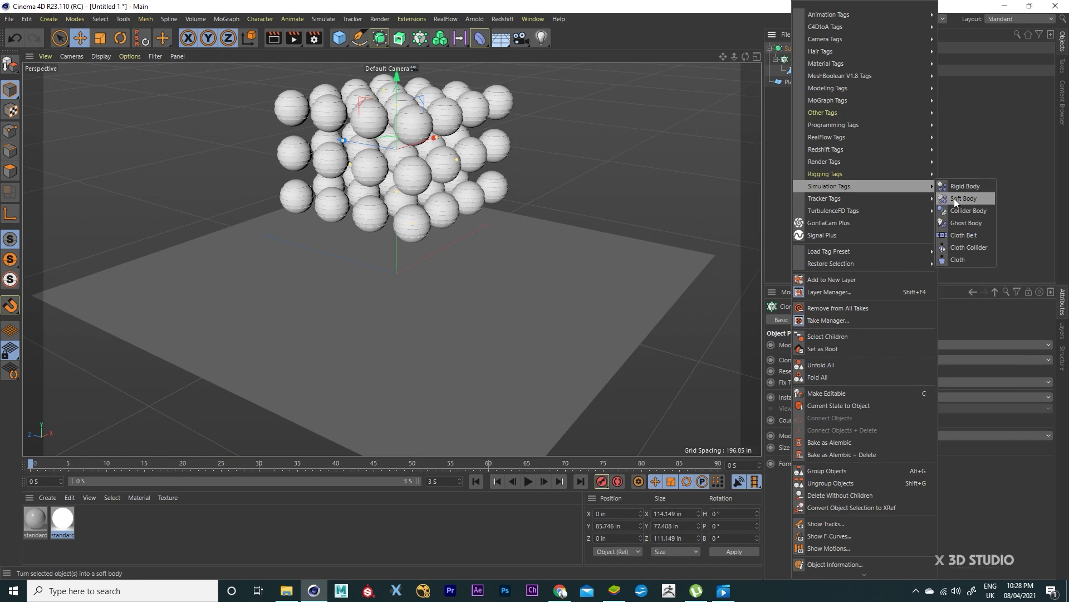
left_click(964, 186)
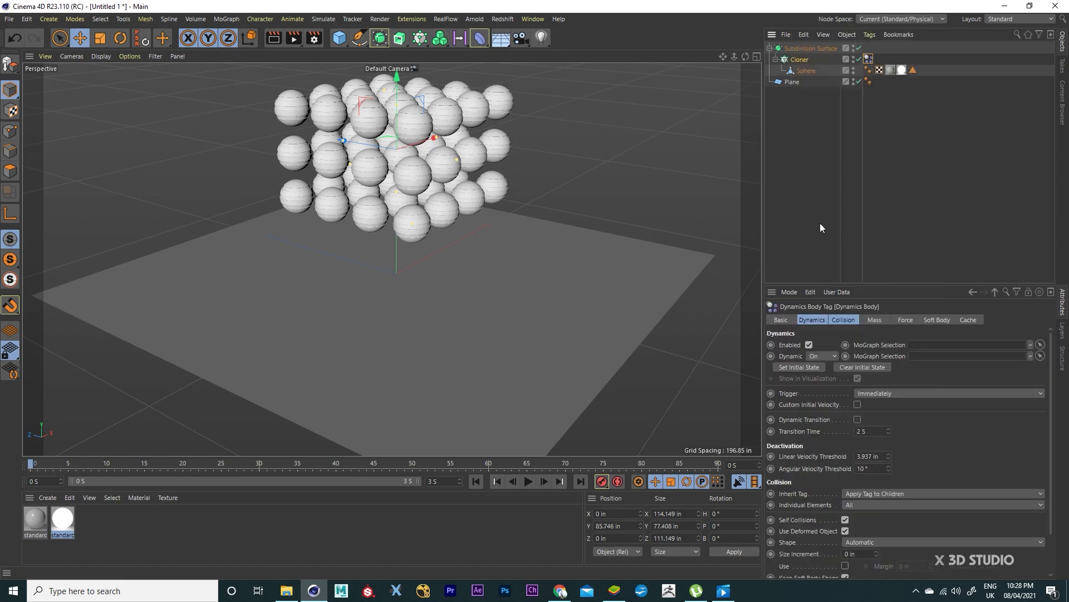
Step: Add a Collider Body simulation tag to the Plane
left_click(572, 331)
right_click(794, 82)
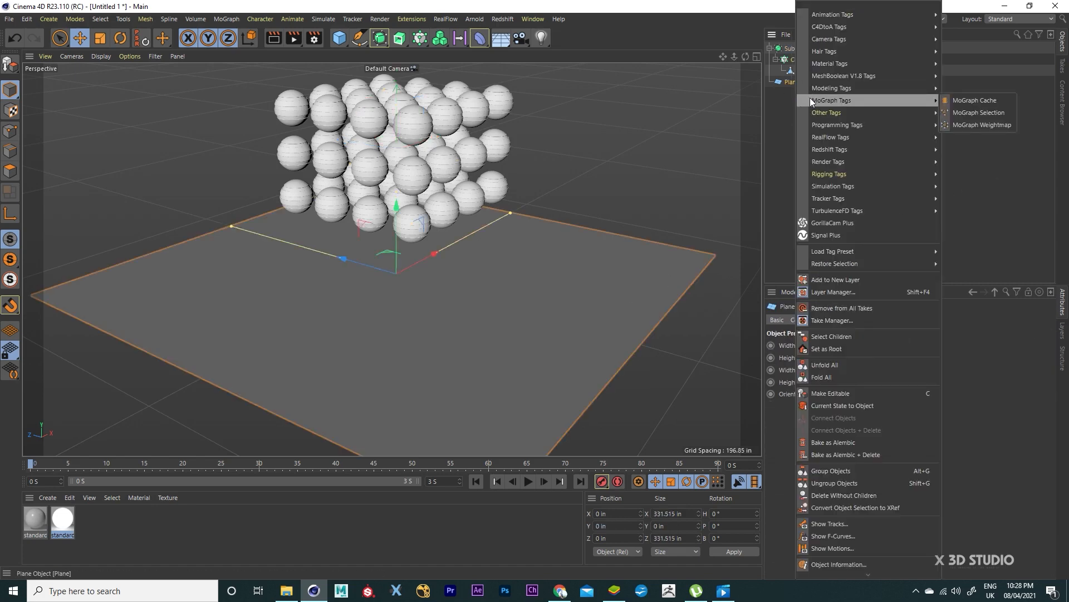
mouse_move(834, 149)
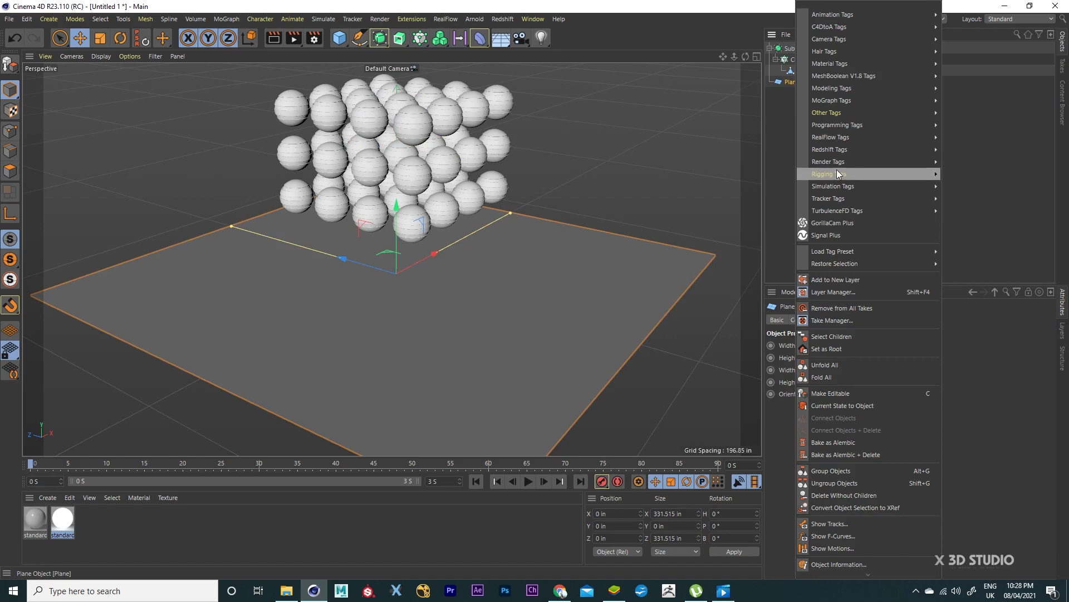
mouse_move(918, 192)
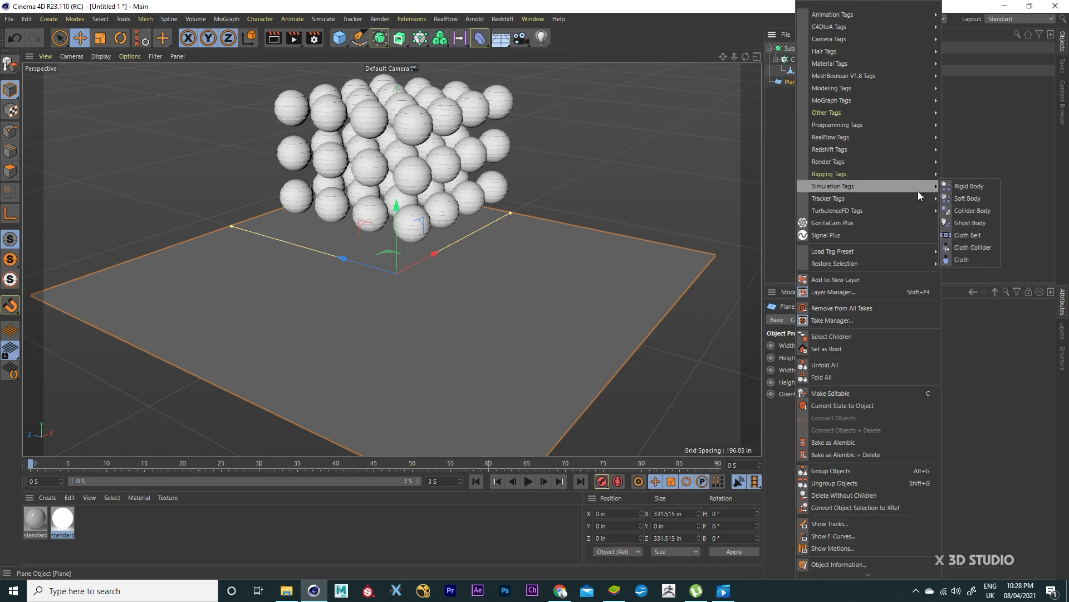
left_click(974, 211)
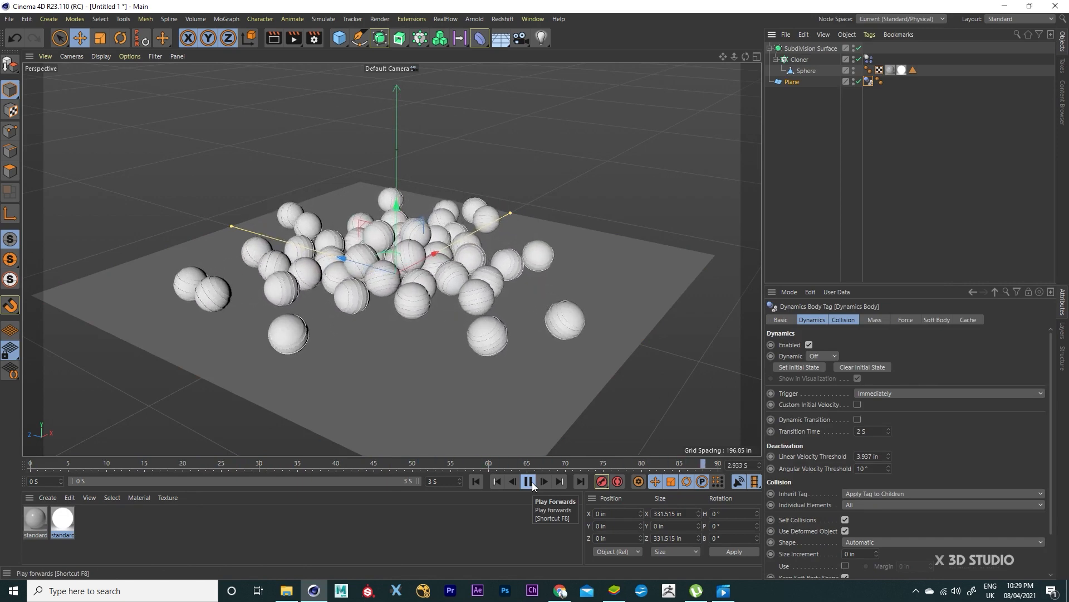
Step: Play the simulation until the spheres scatter over the plane, pause it at 2.967 s and frame the spheres from above
left_click(529, 482)
left_click_drag(599, 270, 540, 295, "alt")
scroll(527, 155, "up", 3)
scroll(527, 155, "up", 1)
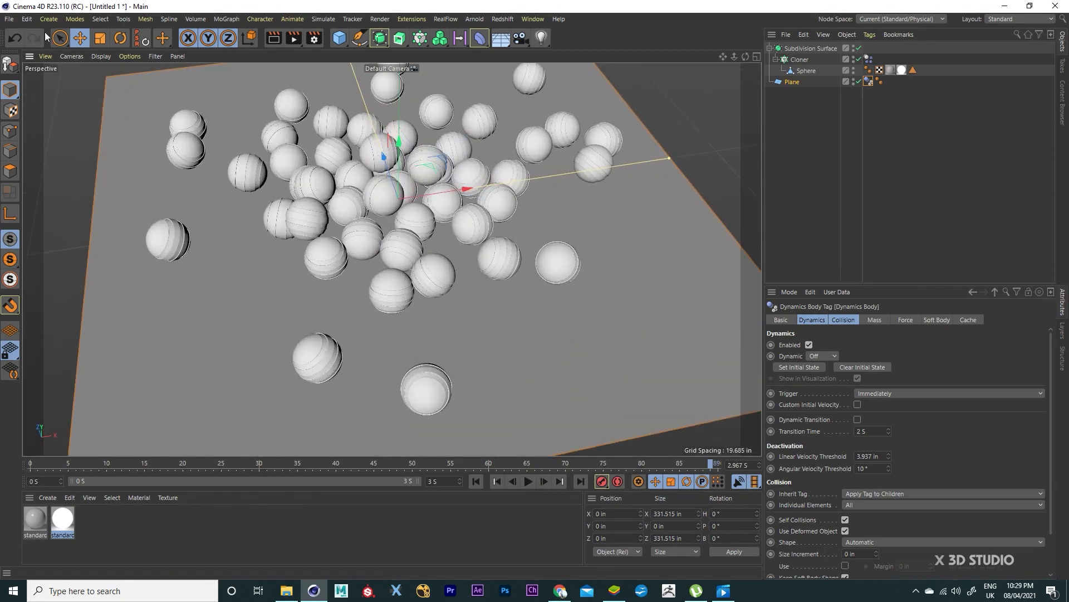
Step: Save the scene as sasa.c4d in the MAXON CINEMA 4D folder
left_click(9, 19)
left_click(47, 119)
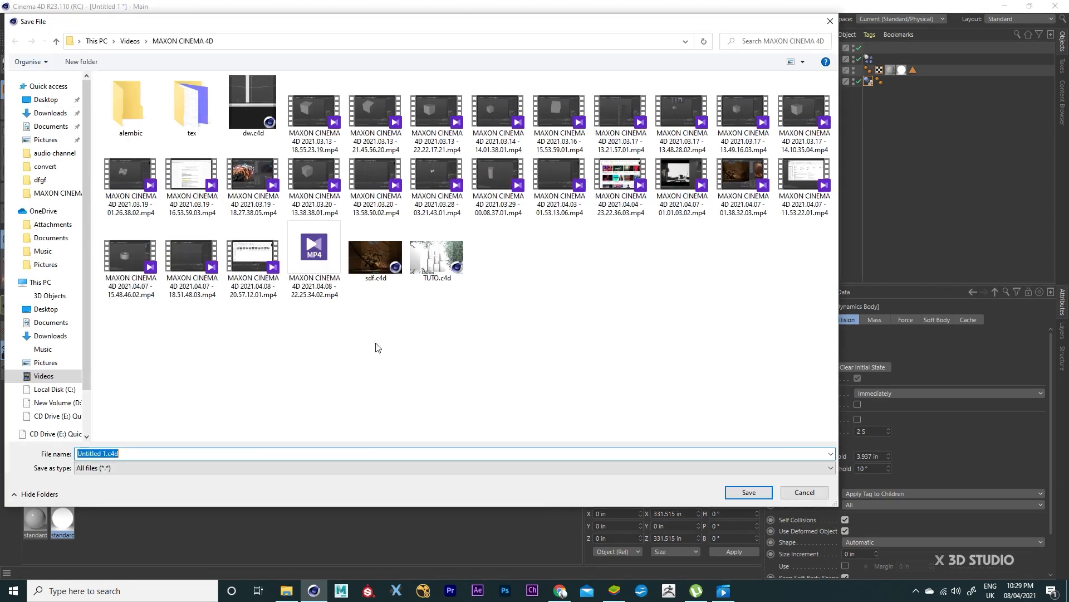
left_click(765, 496)
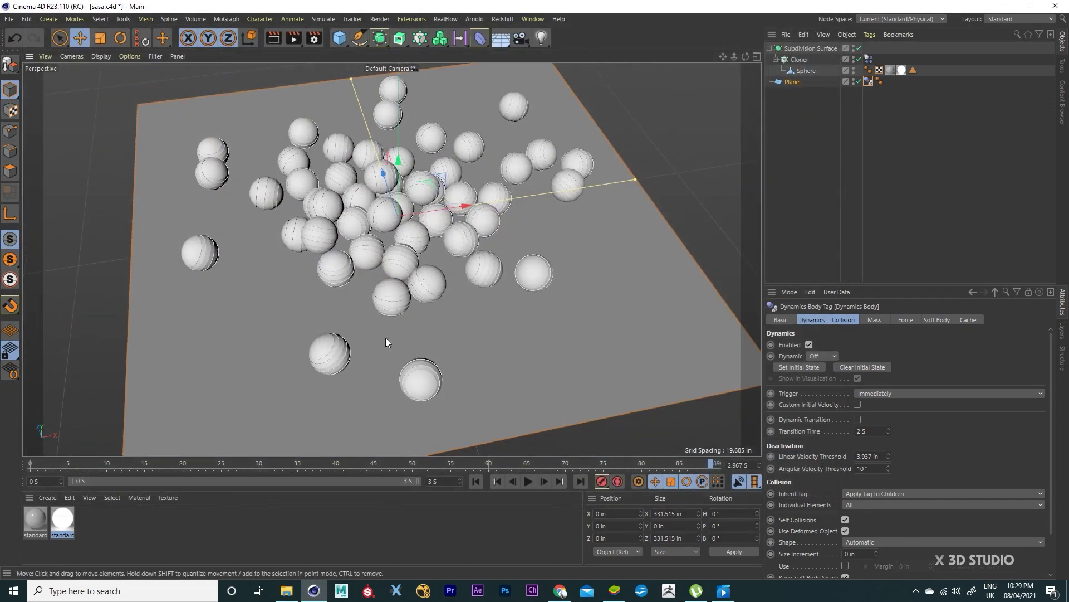
Step: Switch to the arnnold (User) layout and start the Arnold interactive render
left_click(1004, 21)
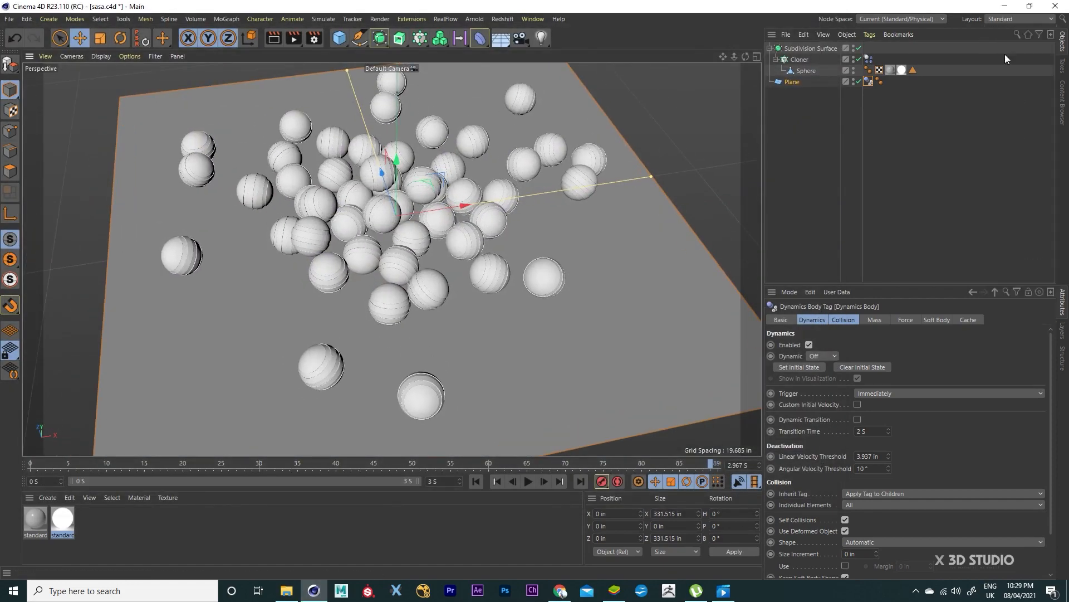
left_click(1005, 55)
left_click(746, 57)
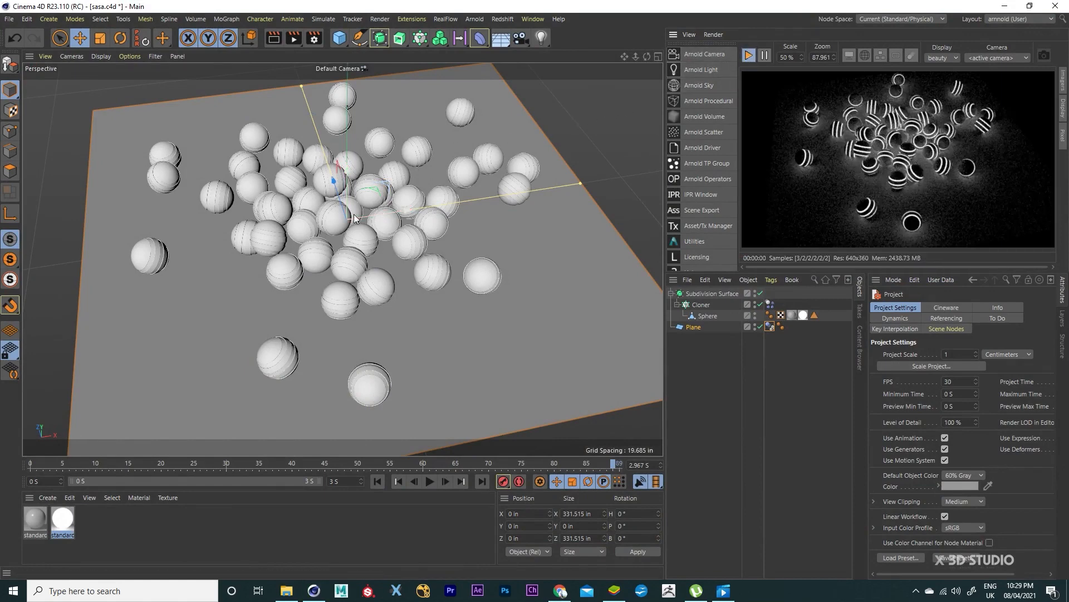
Step: Apply the standard_surface material to the Plane and check the glowing spheres in the interactive render up close
left_click_drag(33, 520, 109, 398)
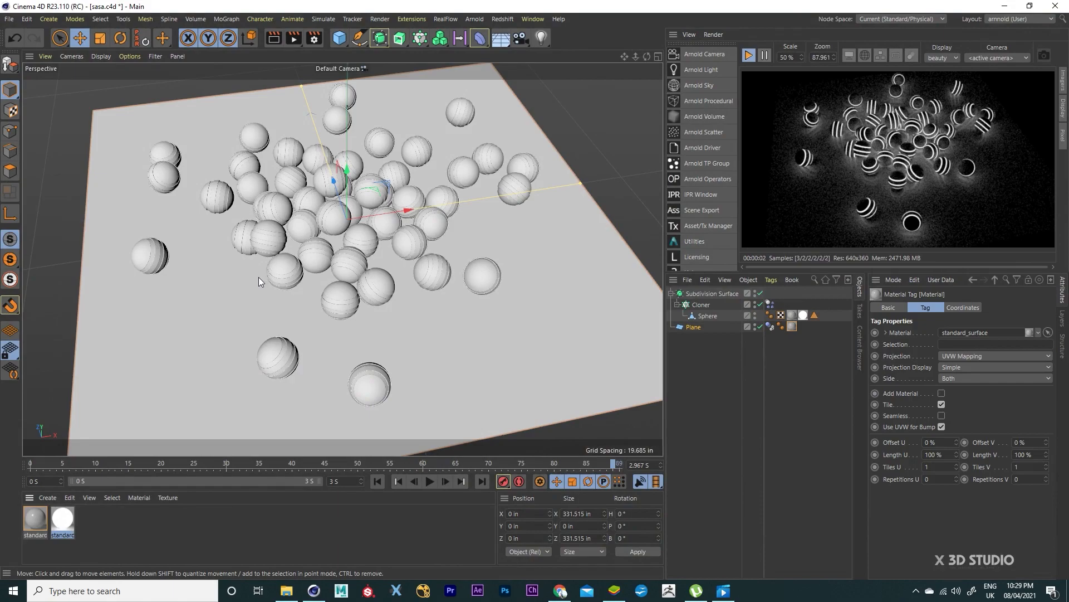
scroll(259, 279, "up", 5)
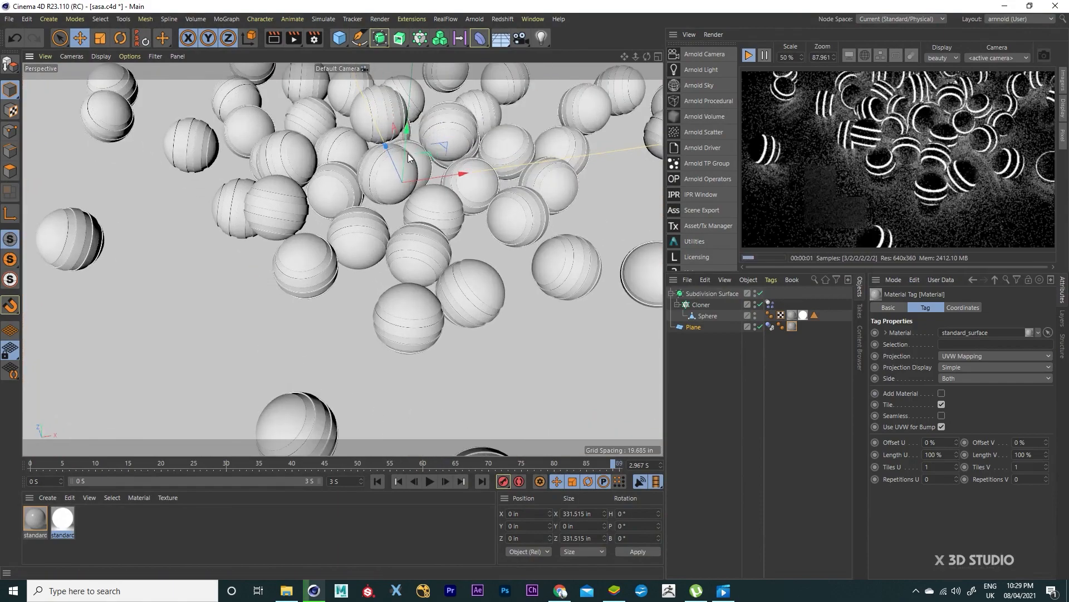
scroll(389, 171, "up", 5)
scroll(365, 190, "down", 10)
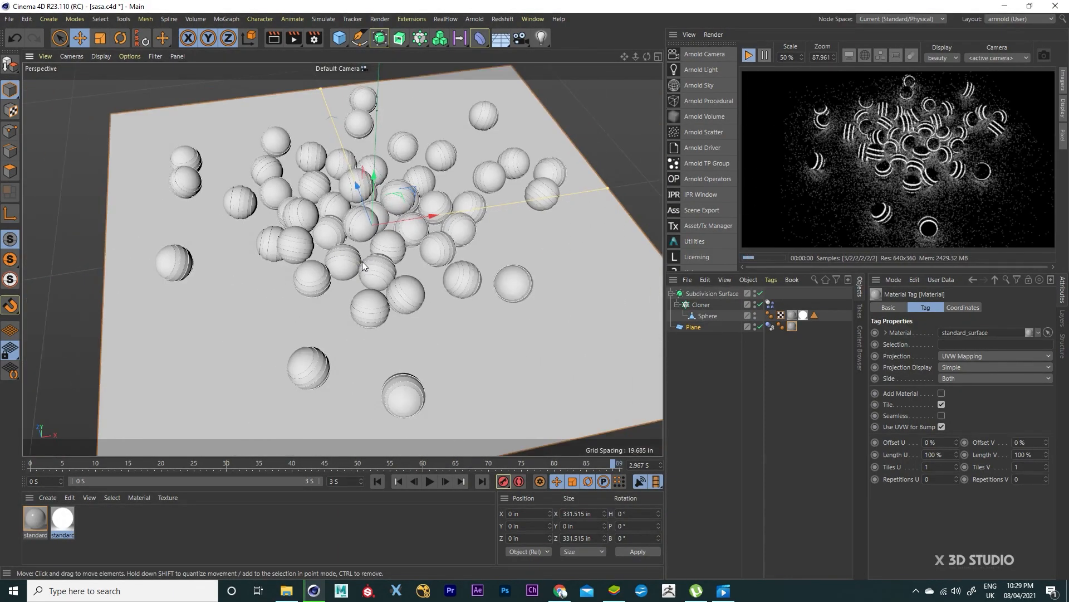
Step: Duplicate the Sphere inside the Cloner and return the timeline to the first frame
left_click(701, 316)
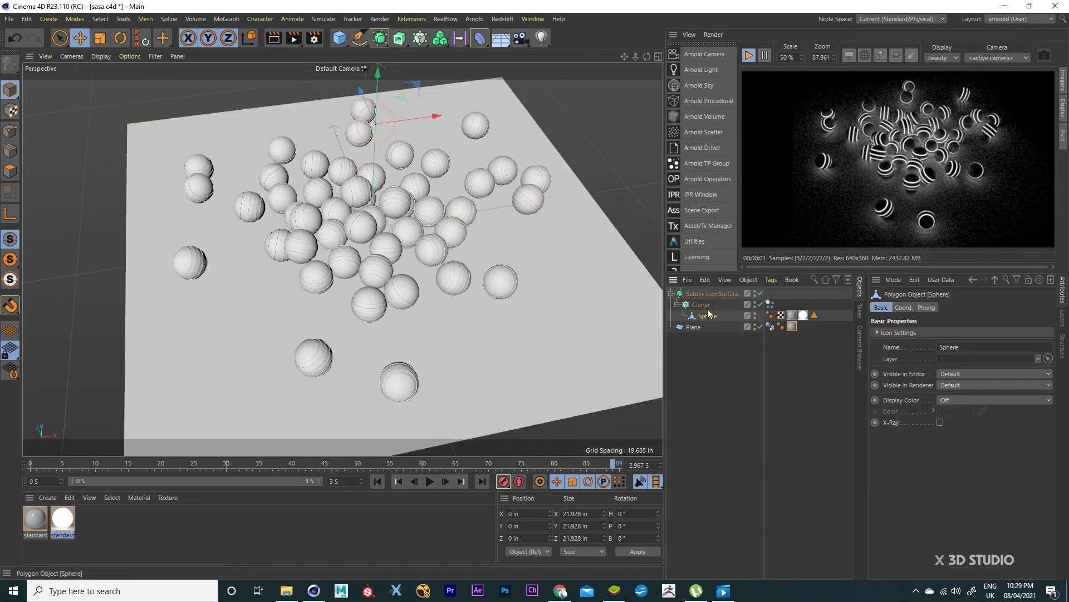
left_click_drag(706, 316, 708, 311, "ctrl")
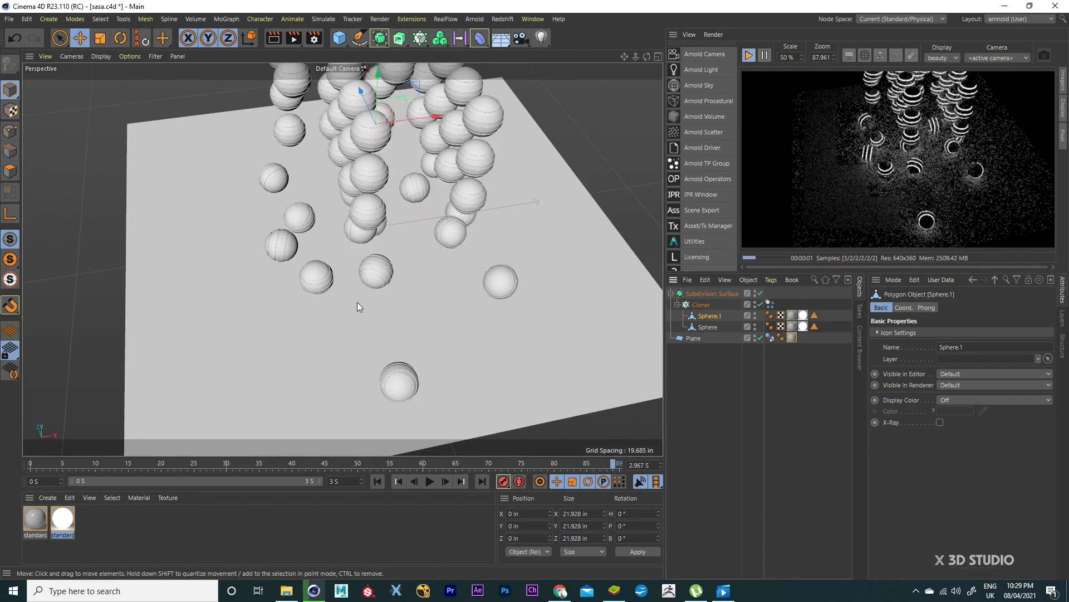
left_click(377, 481)
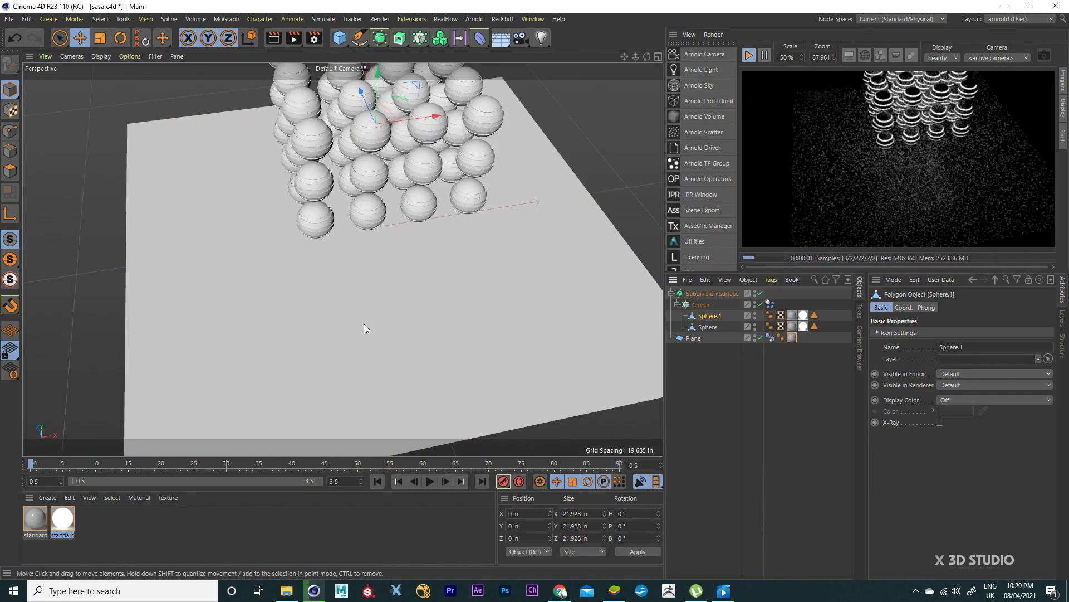
Step: Duplicate the glowing material onto Sphere.1 and set the copy's emission color to turquoise (H 168°, S 100%, V 100%)
left_click_drag(363, 323, 289, 302, "alt")
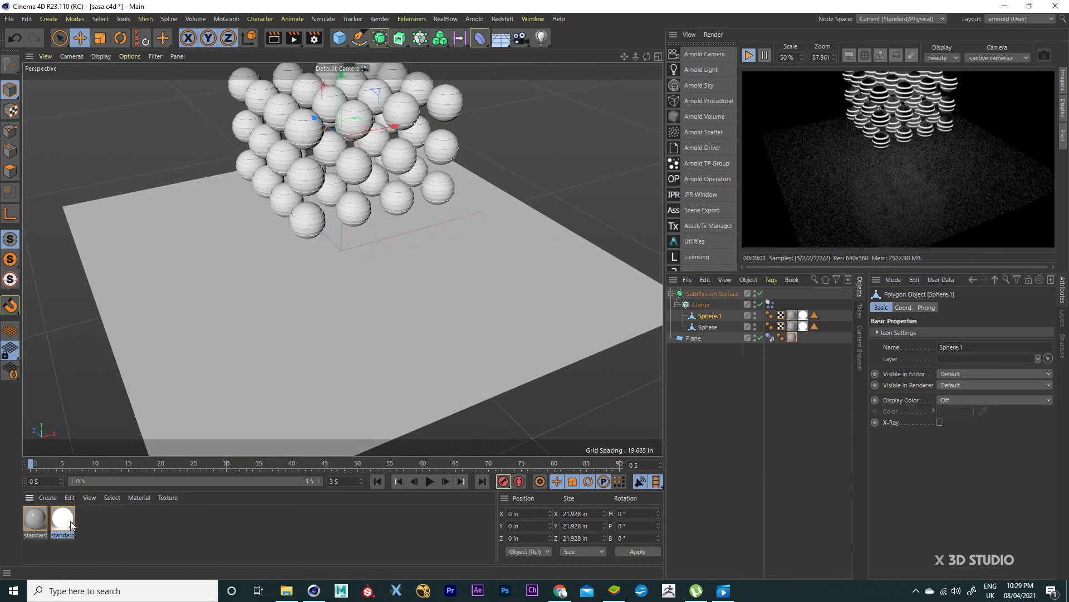
left_click_drag(66, 519, 109, 521, "ctrl")
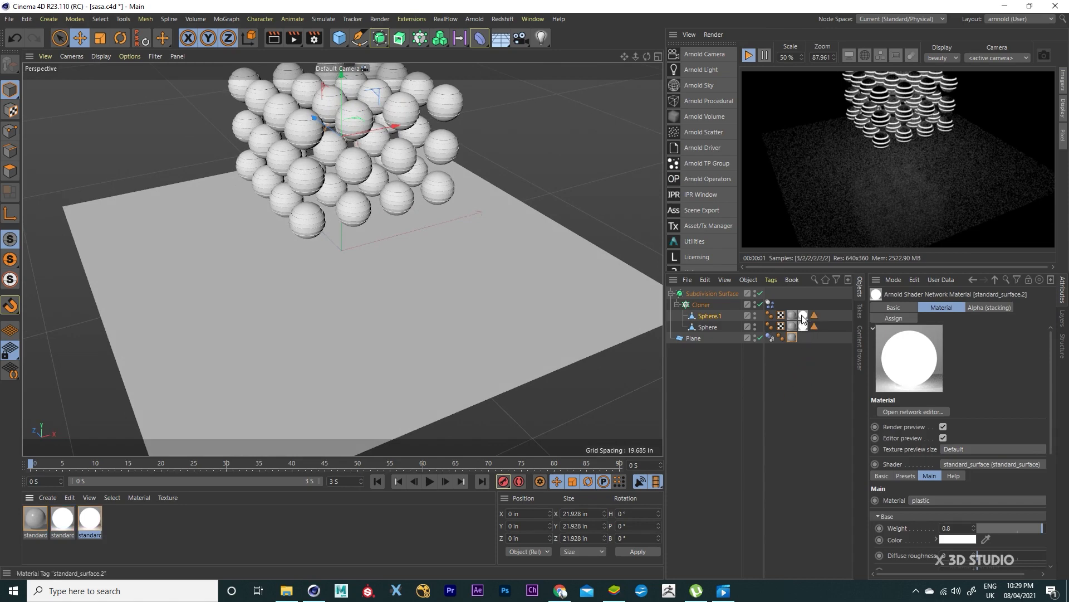
double_click(91, 519)
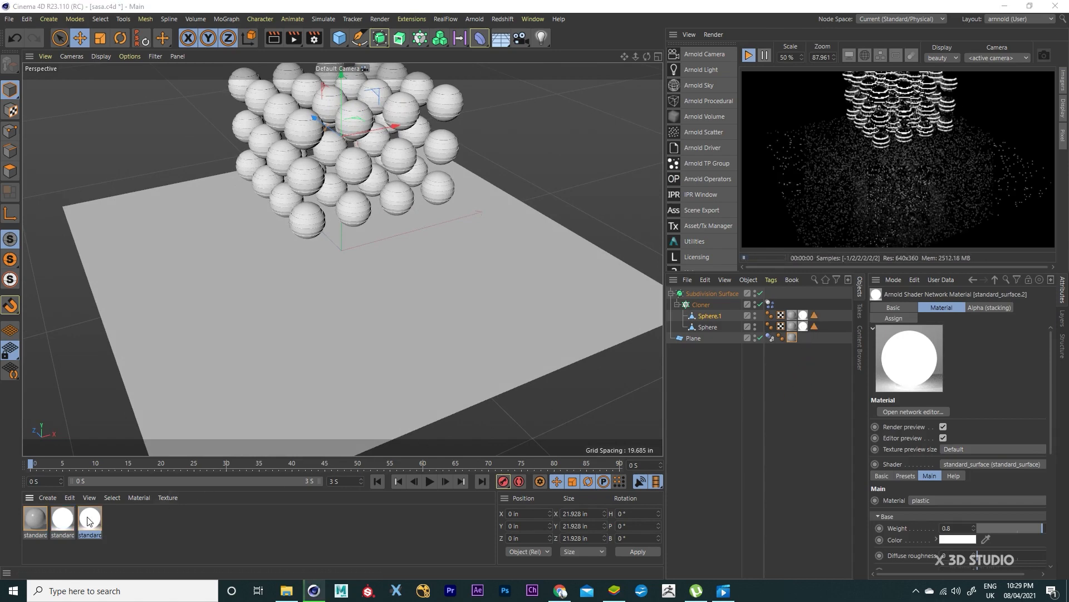
left_click(340, 245)
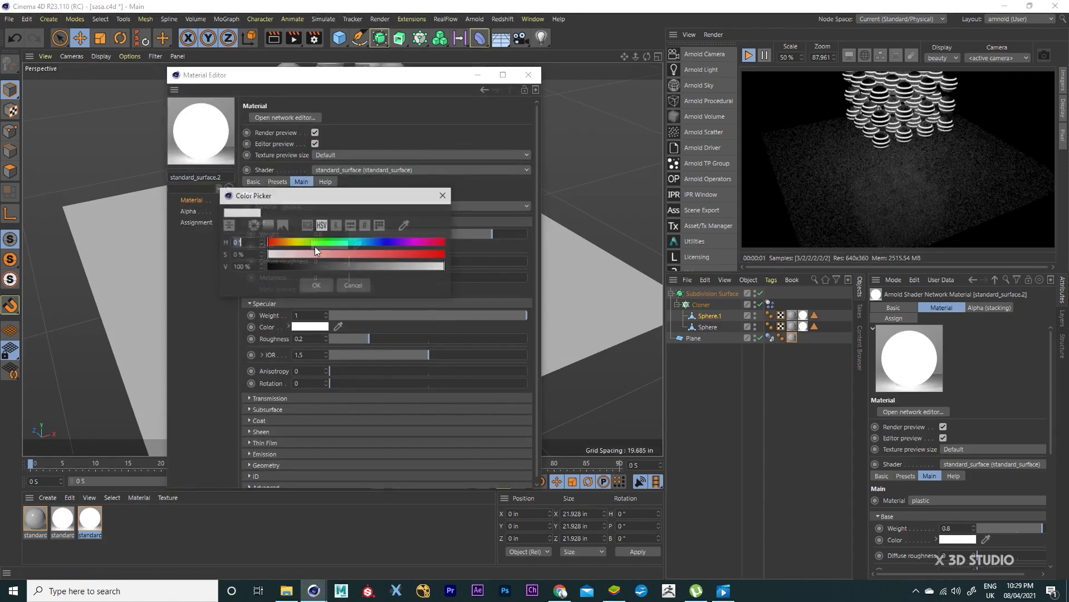
left_click(364, 283)
left_click(264, 223)
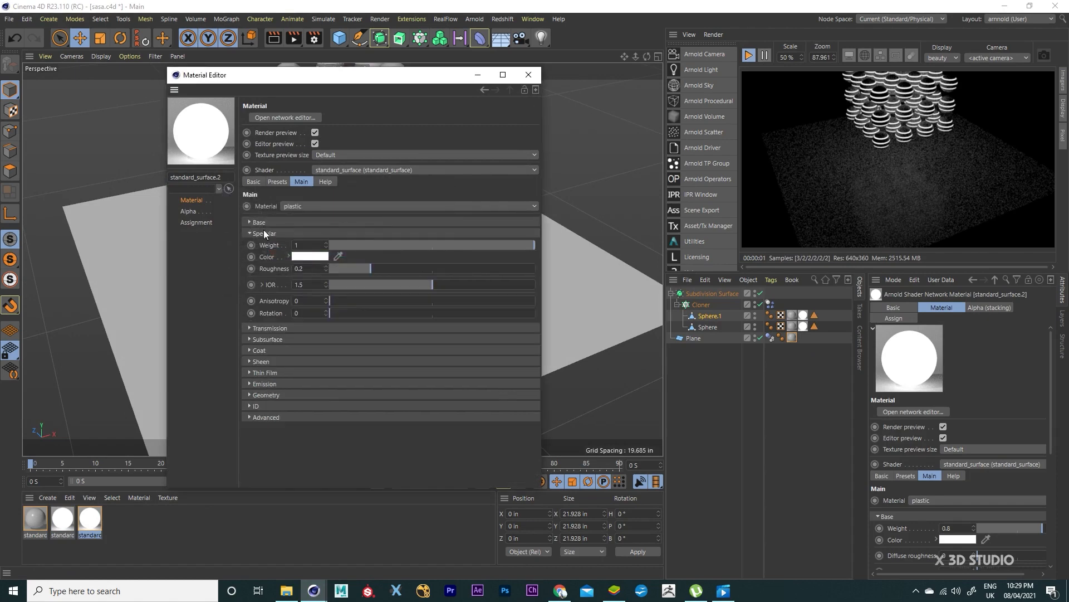
left_click(263, 232)
left_click(265, 302)
left_click(297, 324)
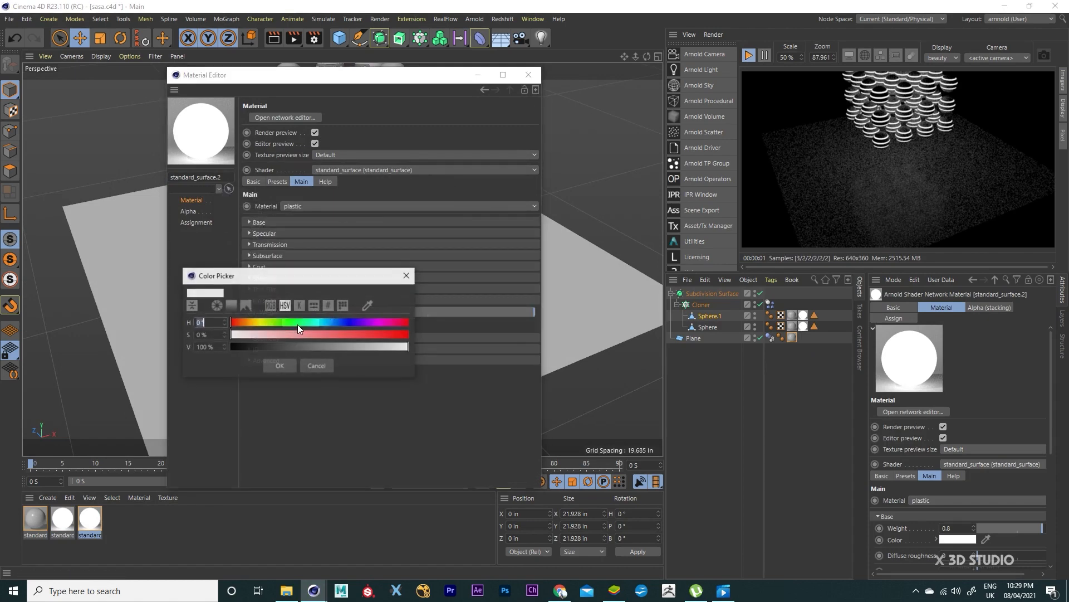
left_click_drag(297, 324, 320, 331)
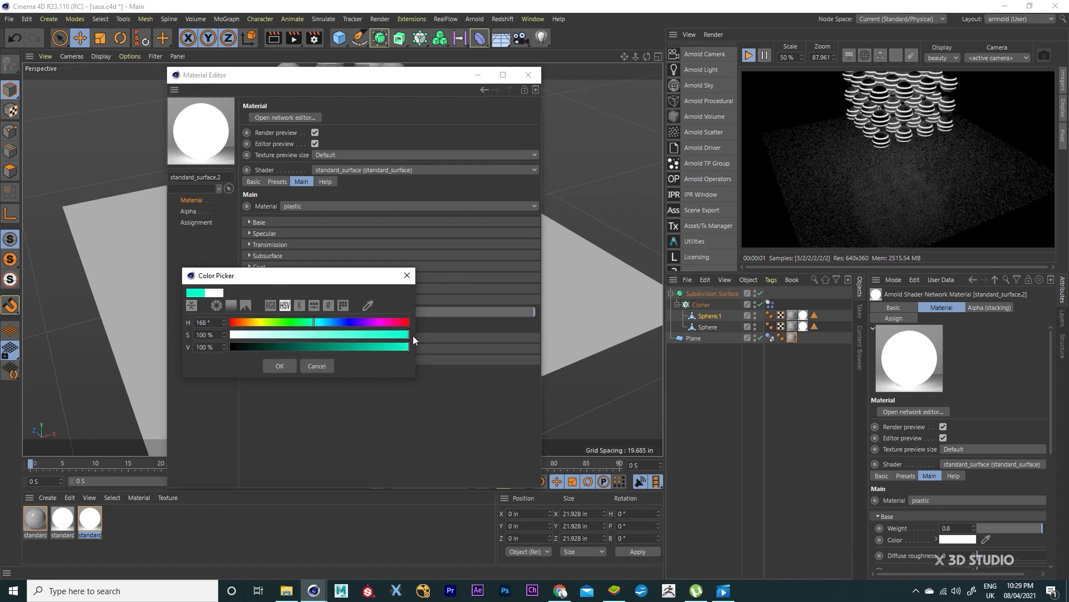
left_click(277, 364)
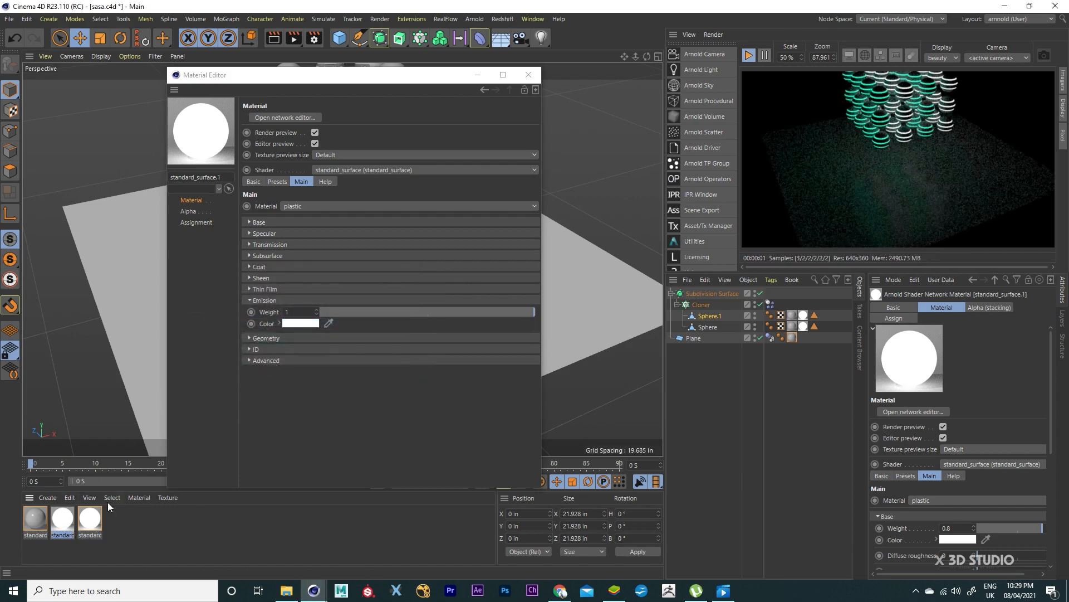
Step: Set the emission color of standard_surface.1 to orange (H 37°, S 84%, V 100%) and close the Material Editor
left_click(51, 523)
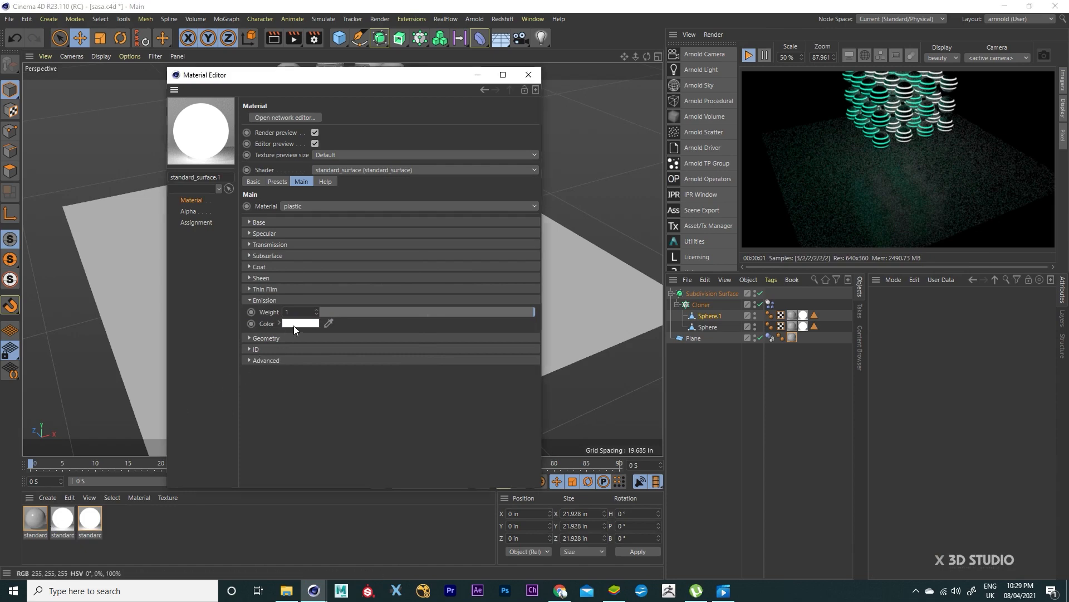
left_click(294, 324)
left_click(248, 324)
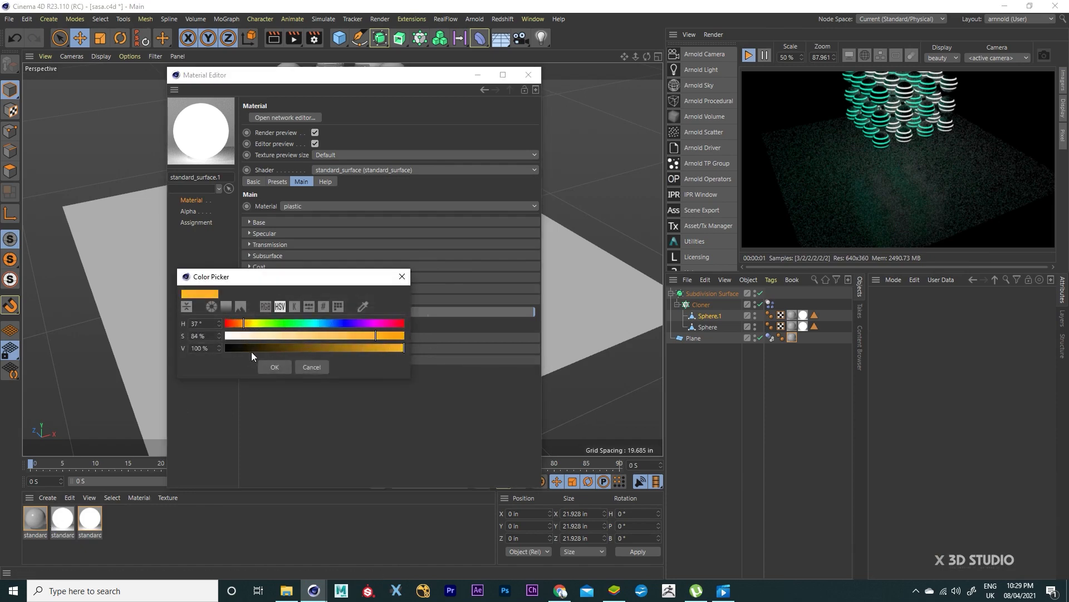
left_click(262, 366)
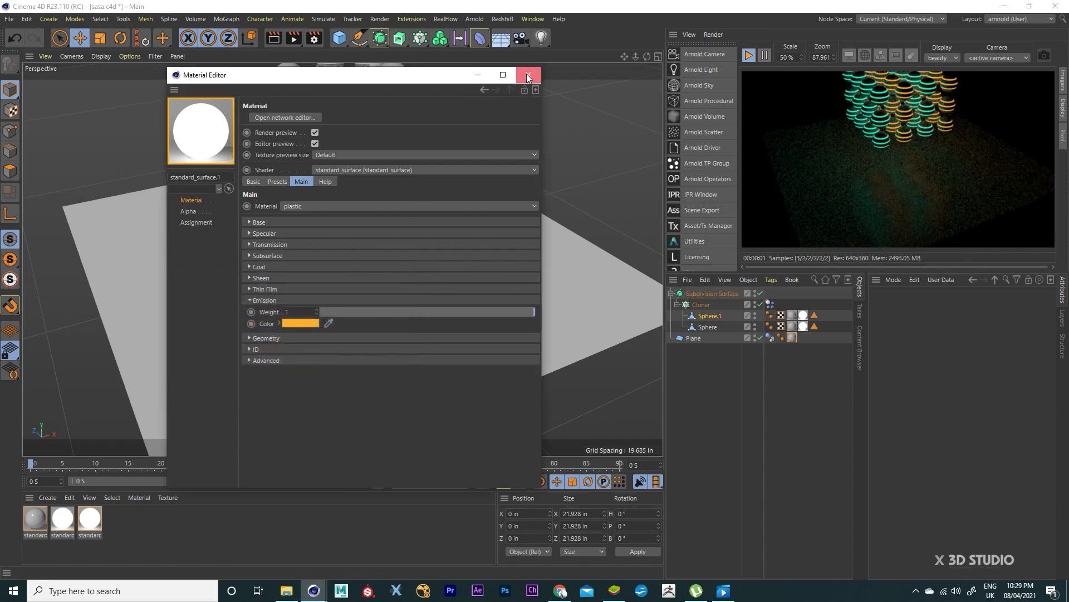
left_click(527, 75)
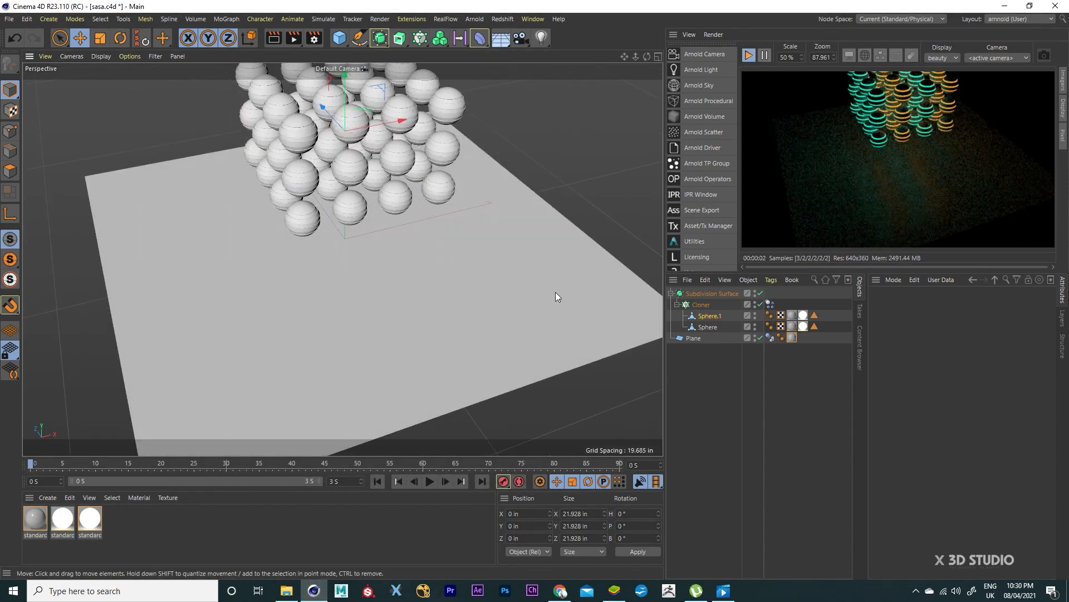
Step: Bake the Cloner's dynamics into its object cache and play the simulation to 3 s
left_click(768, 305)
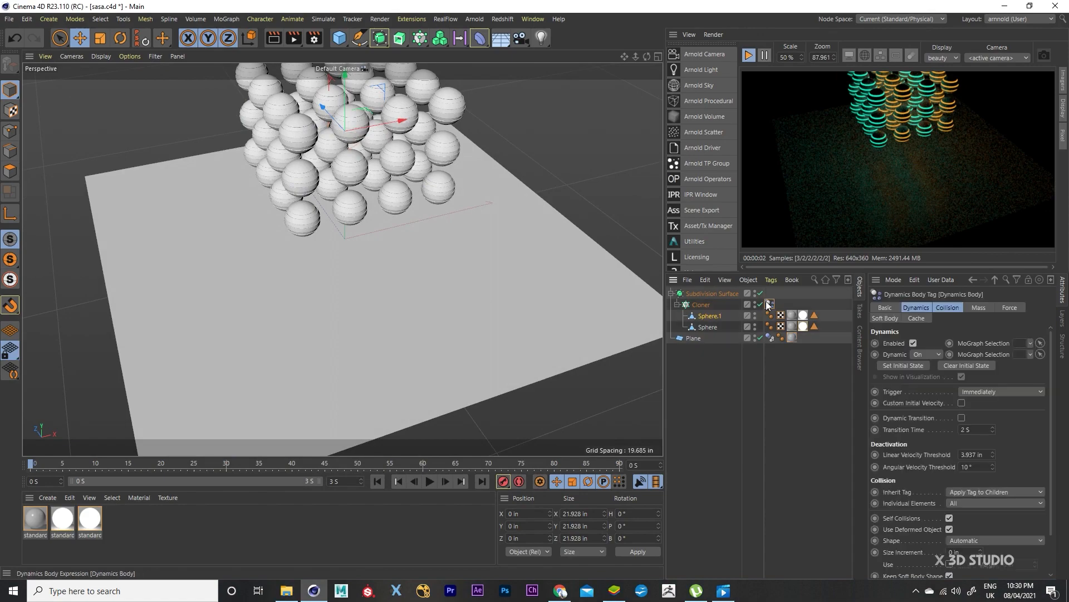
left_click(916, 318)
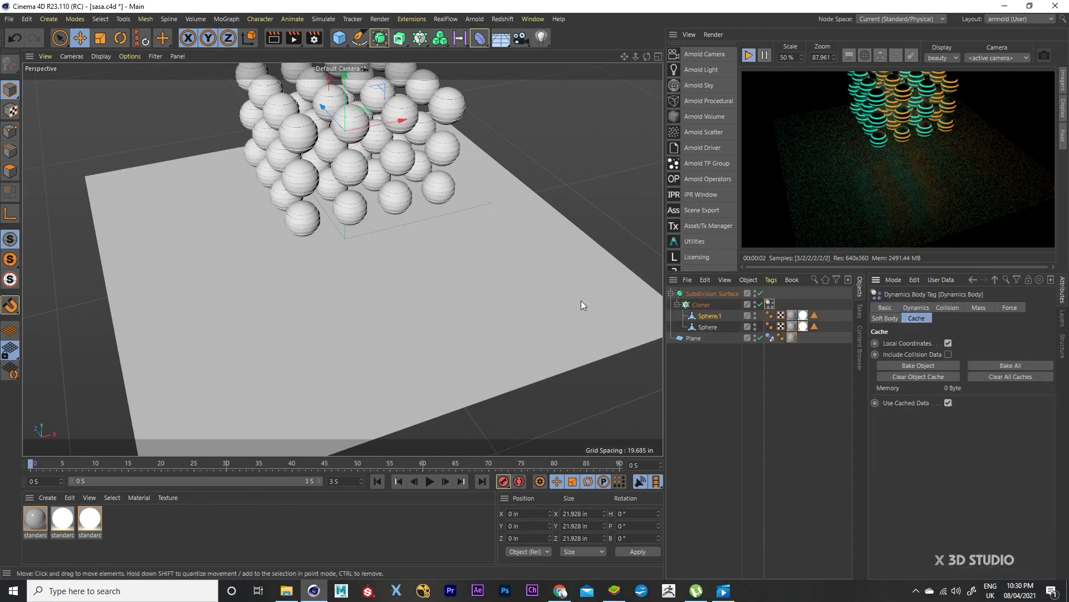
left_click(909, 365)
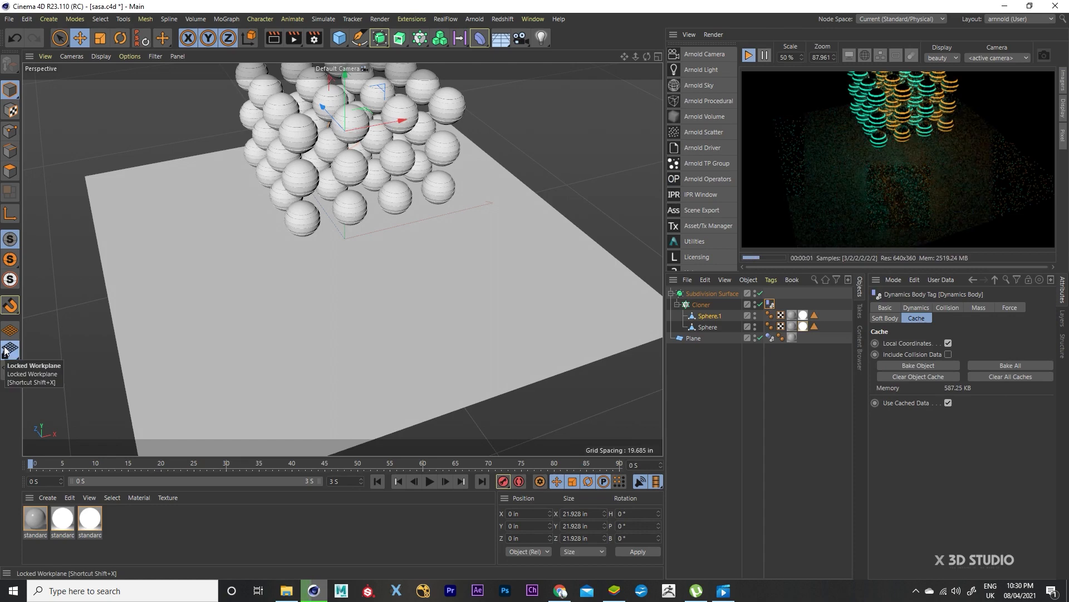
key("F8")
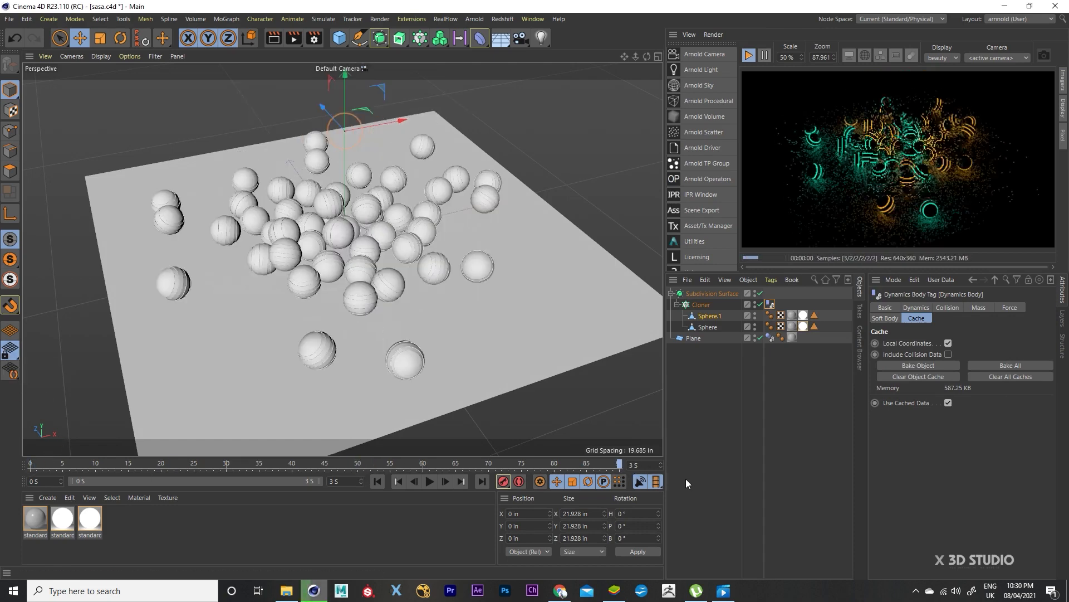
Step: Frame the scattered spheres up close from above and make the interactive render view taller
left_click_drag(482, 320, 467, 340, "alt")
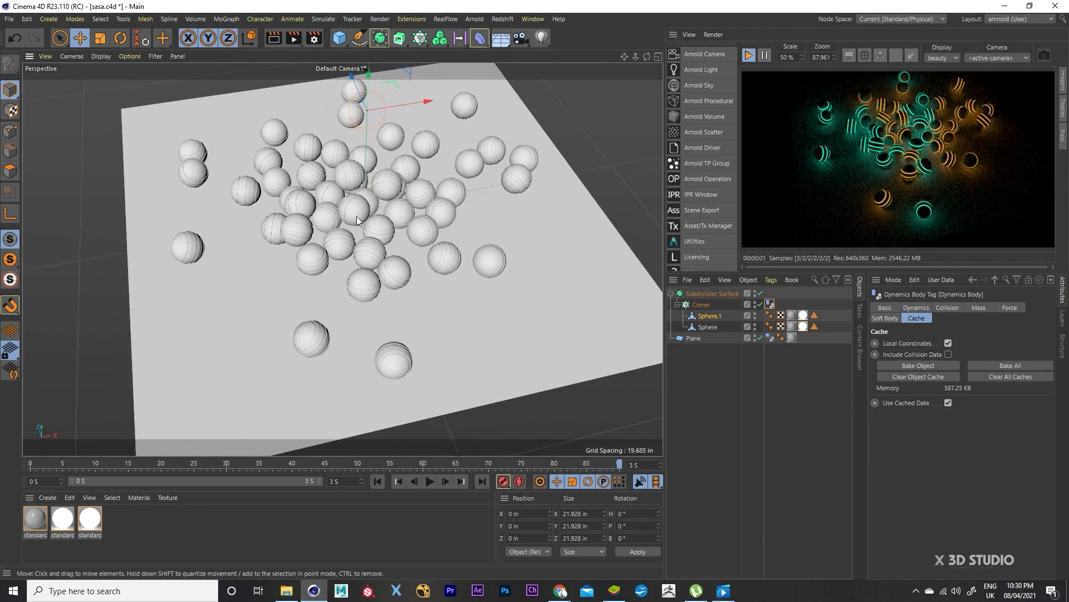
scroll(357, 216, "up", 5)
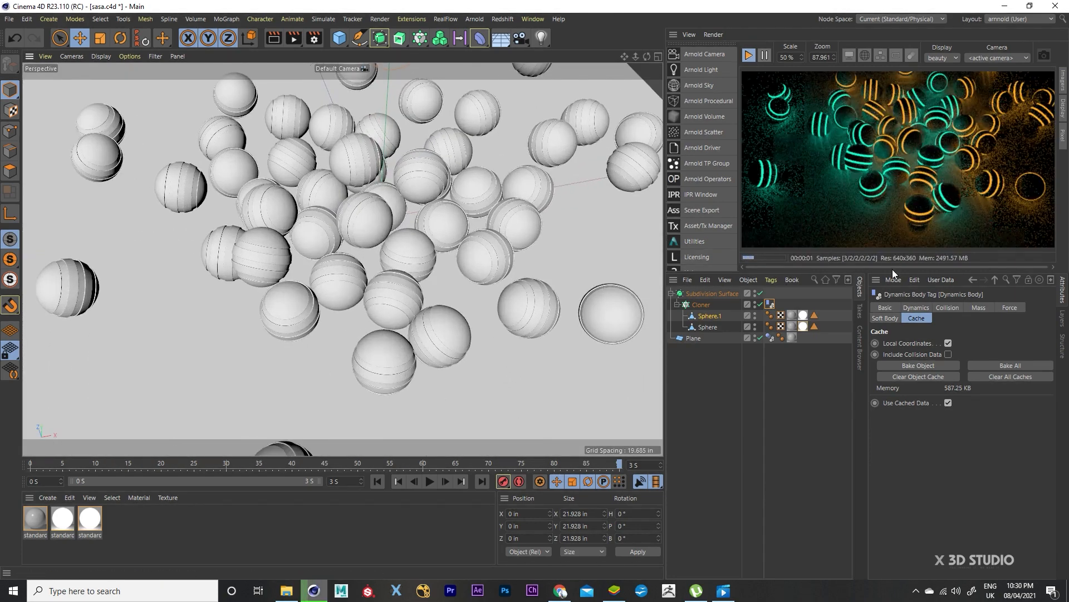
left_click_drag(903, 277, 903, 445)
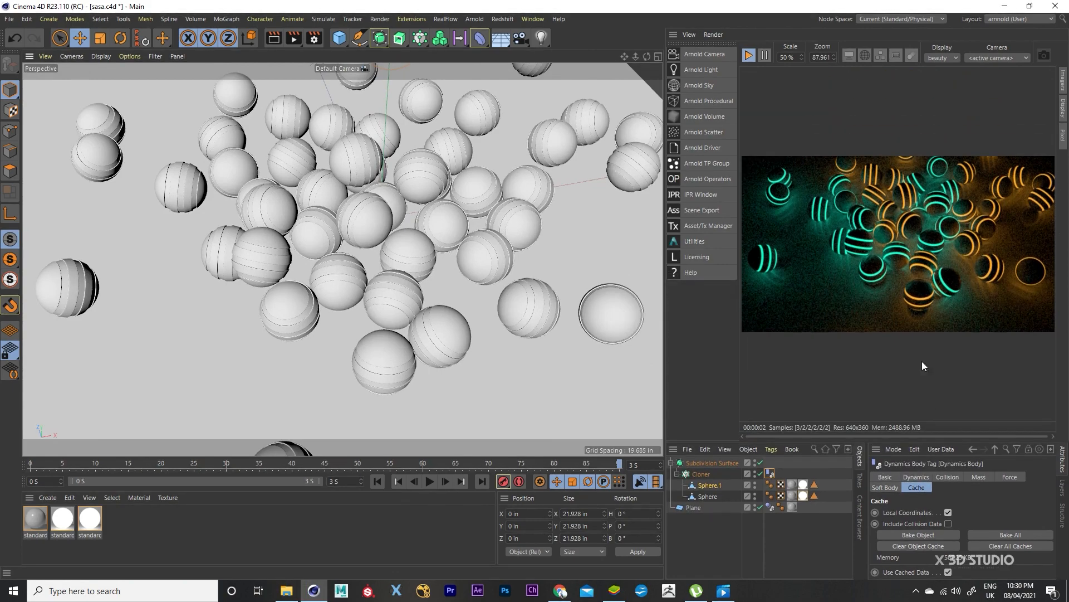
scroll(252, 346, "down", 2)
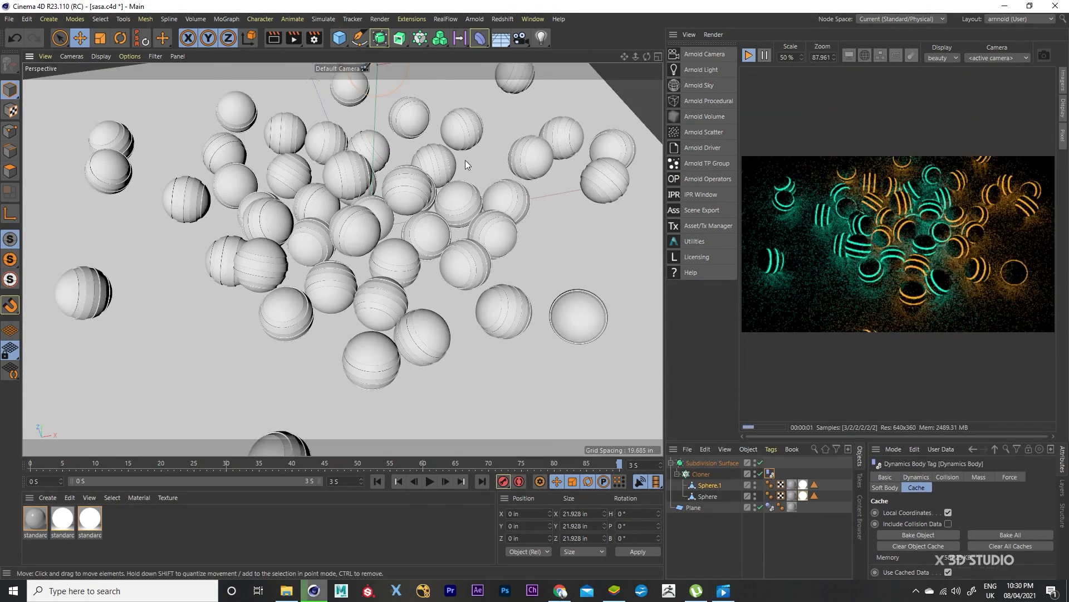
scroll(465, 159, "up", 2)
scroll(360, 218, "down", 2)
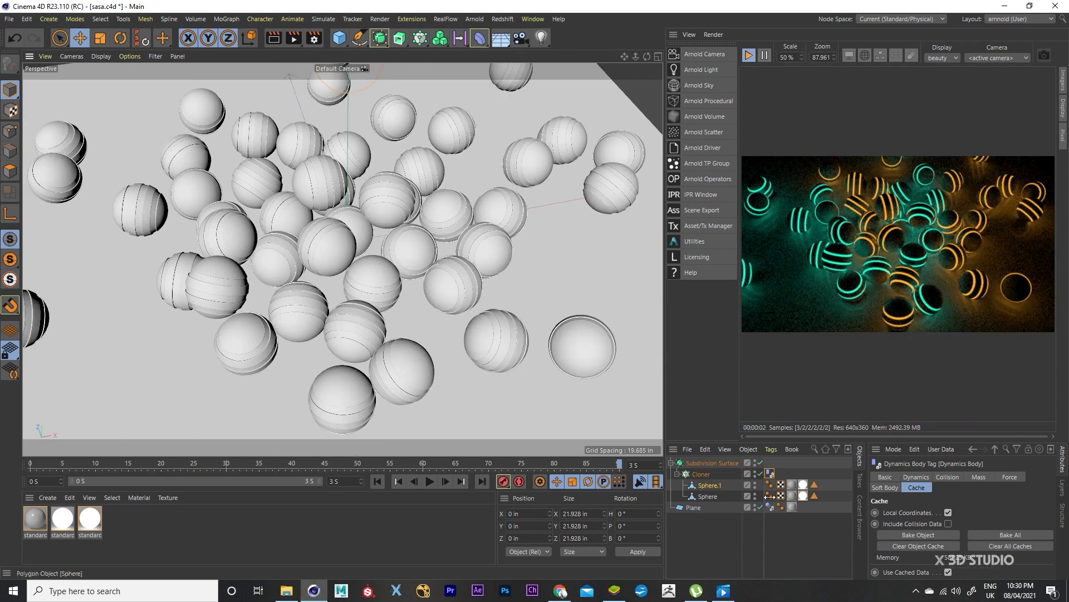
Step: Show the Content Browser and enlarge it, widening the render area at the viewport's expense
left_click(857, 524)
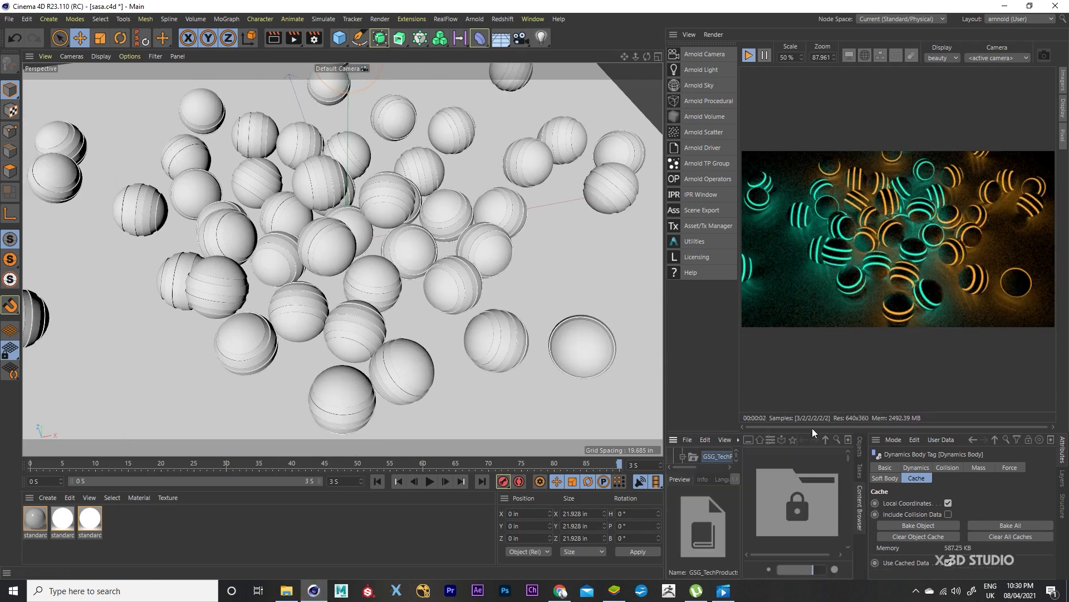
left_click_drag(815, 439, 815, 335)
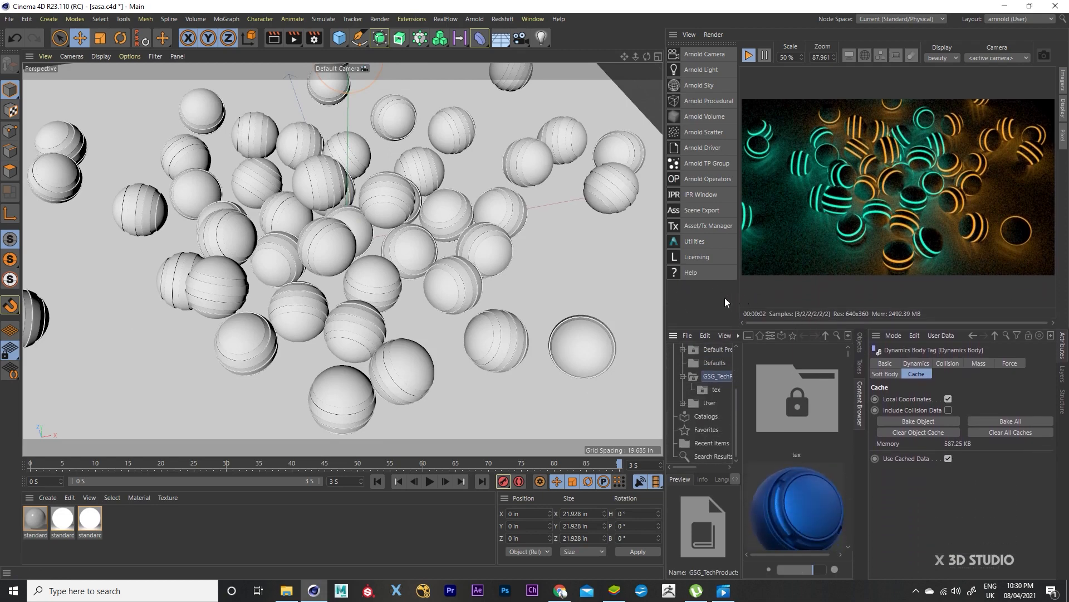
left_click_drag(667, 301, 496, 301)
scroll(782, 201, "up", 2)
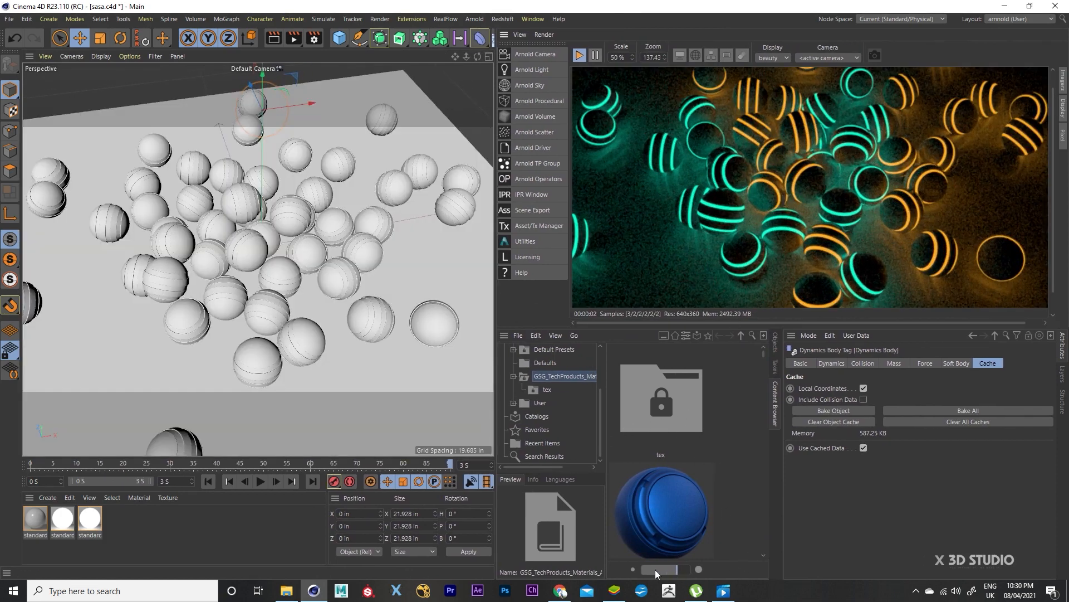
Step: Shrink the preset thumbnails and replace the grey standard_surface material with Metallic Grey from the Arnold Material Library's car_paint folder
left_click_drag(655, 569, 662, 569)
scroll(535, 401, "up", 2)
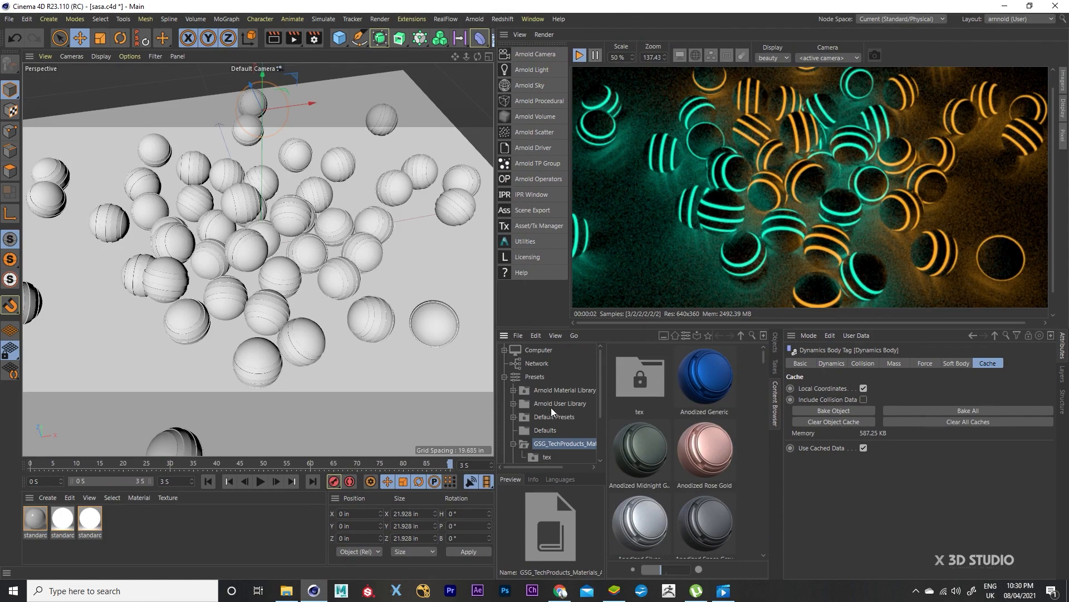
left_click(551, 389)
left_click(541, 404)
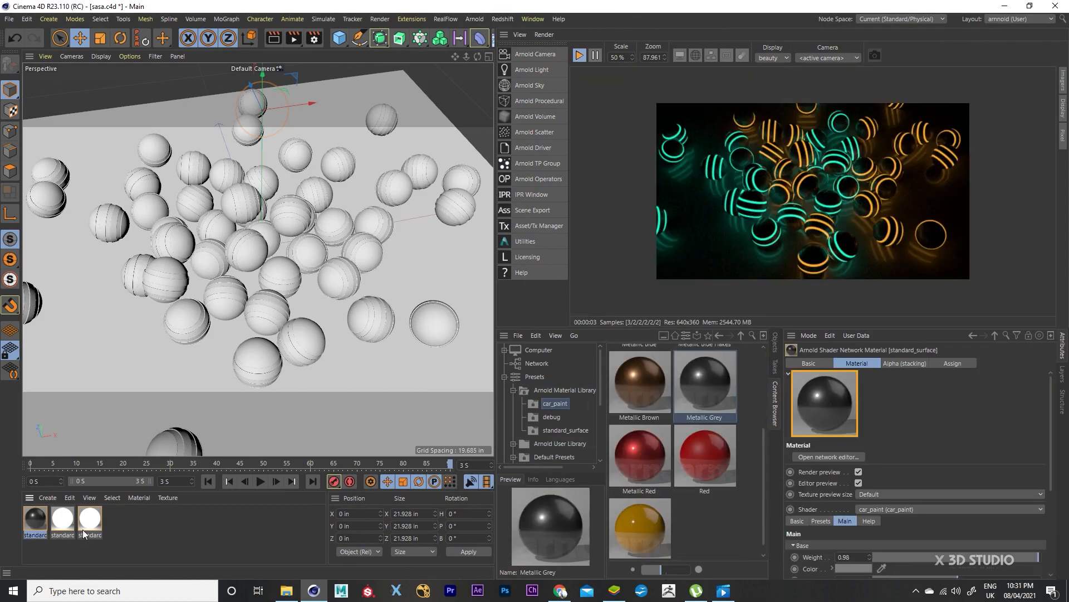
Step: Set the emission weight of both glowing materials to 5 together and close the Material Editor
double_click(83, 529)
left_click(63, 520, "ctrl")
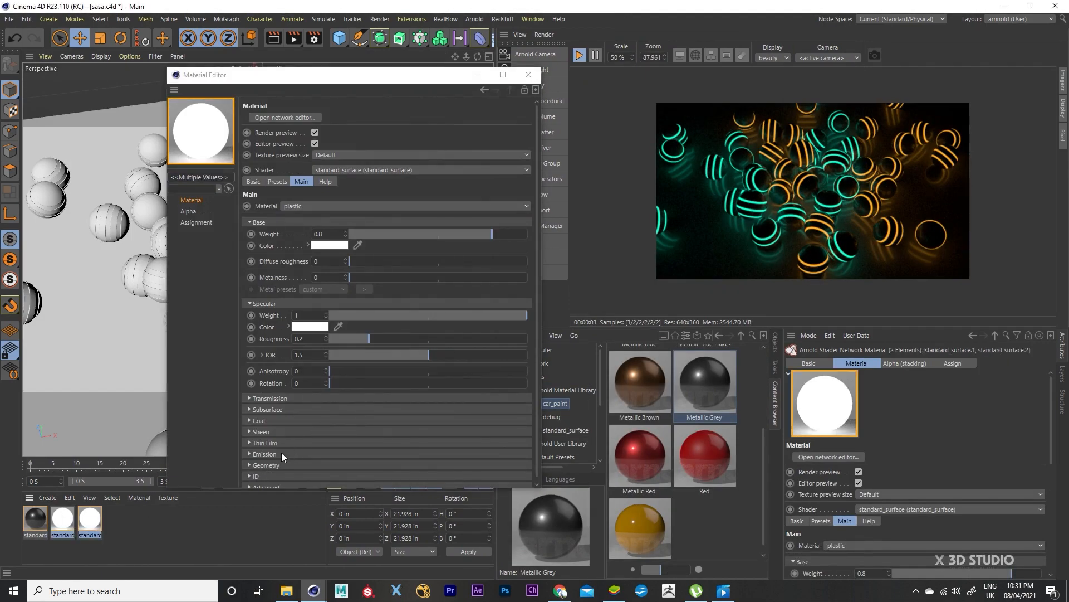
left_click(266, 454)
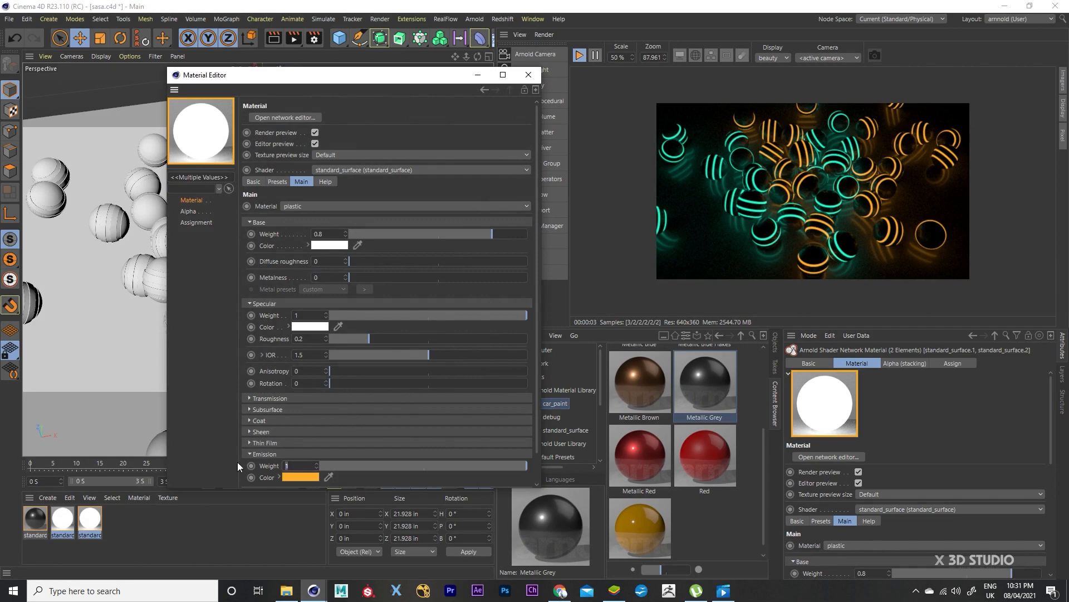
key("Return")
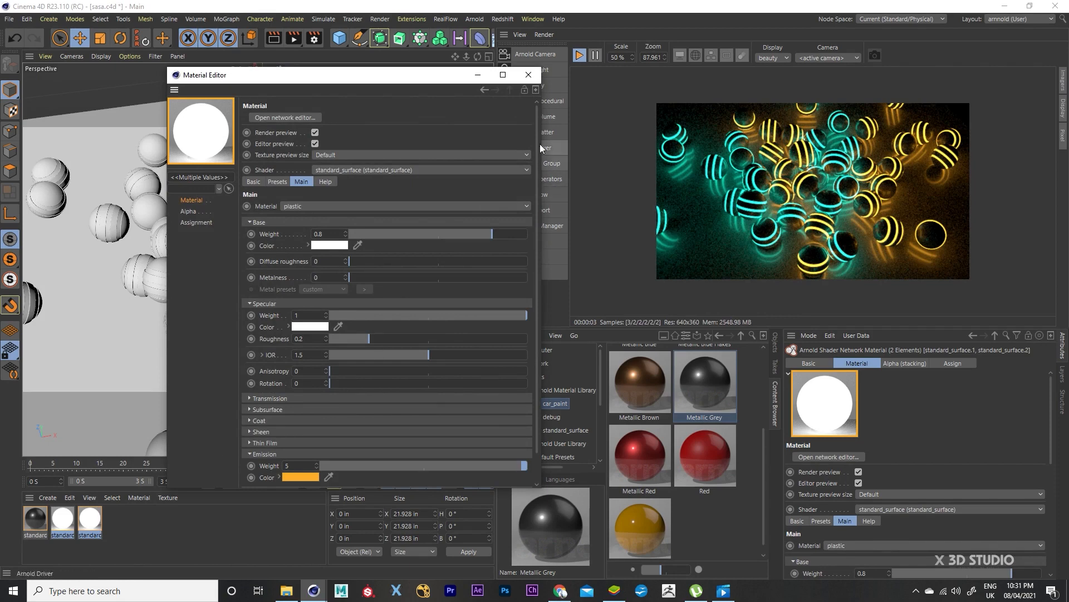
left_click(530, 78)
Step: Move the timeline to 2.467 s and frame the spheres closer from a lower angle
left_click_drag(446, 470, 374, 450)
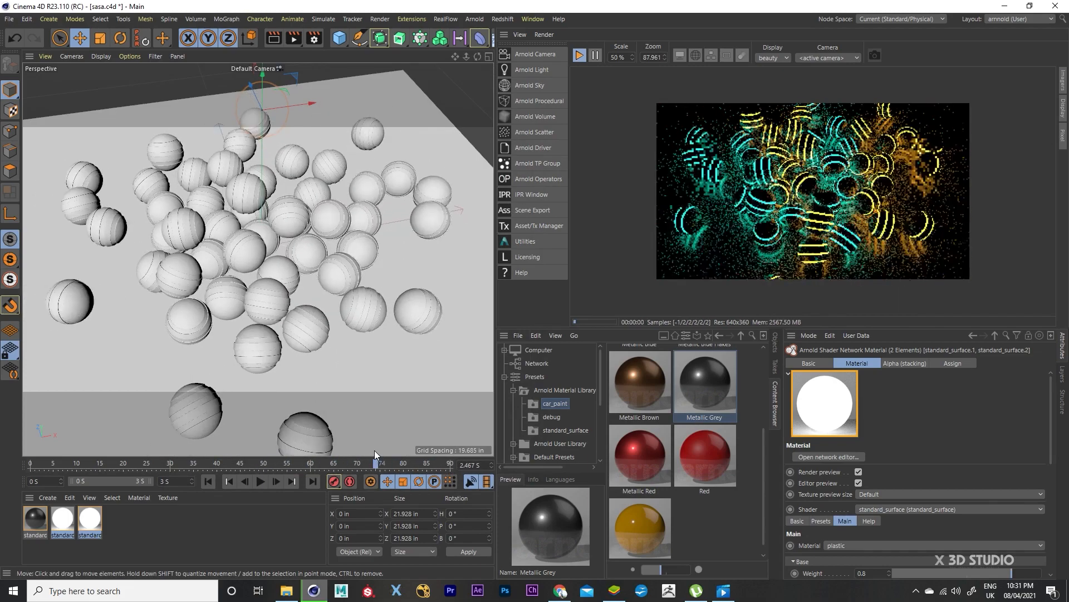
scroll(267, 197, "up", 4)
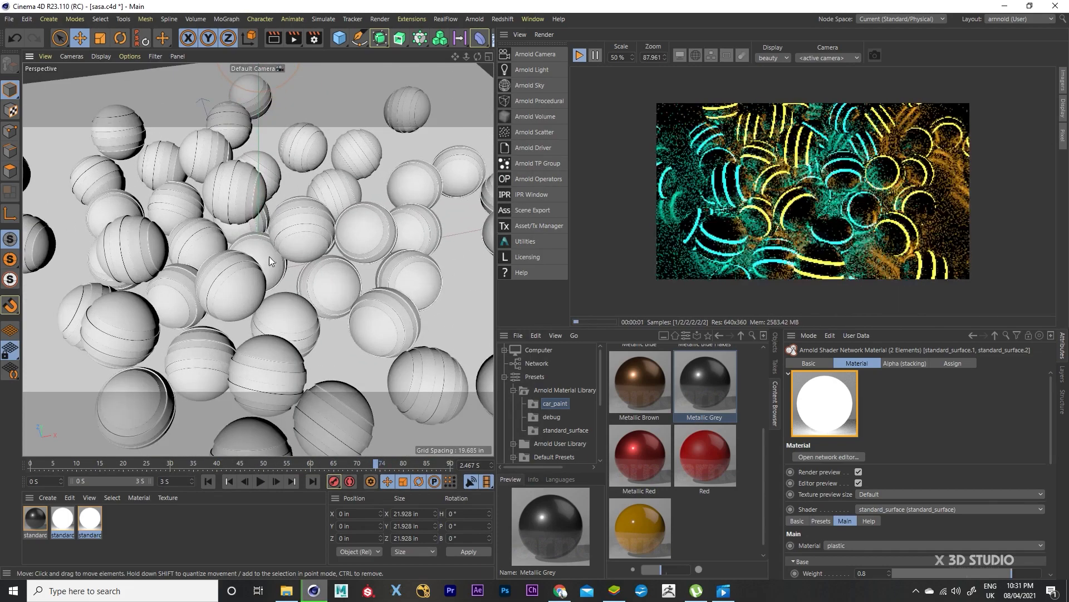
left_click_drag(269, 256, 282, 232, "alt")
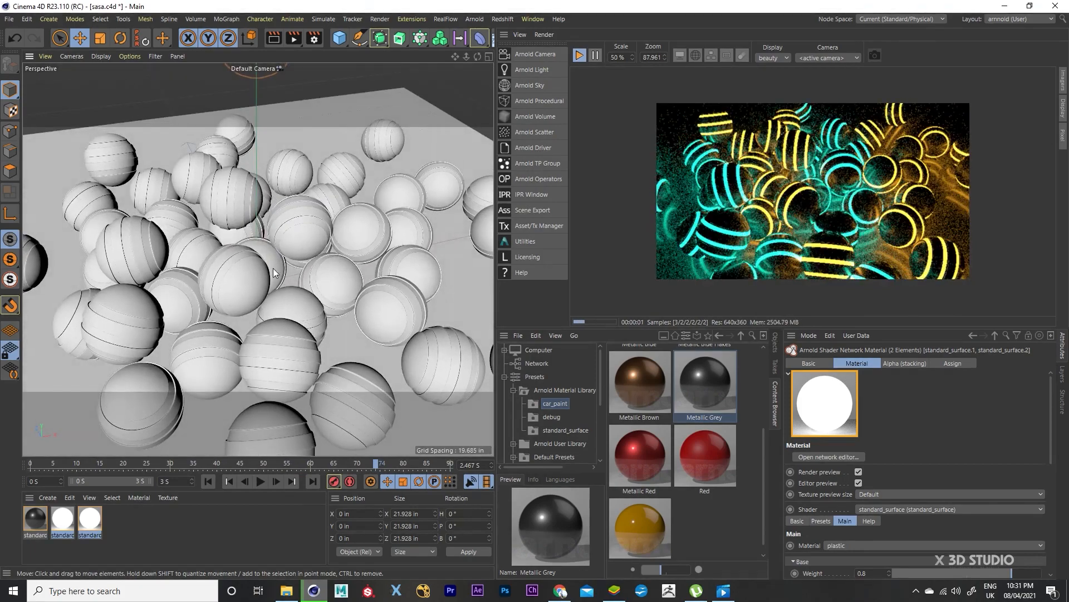
Step: Move the timeline to 3 s and scale the floor plane up uniformly to about 459.48 in in width and depth
scroll(276, 214, "down", 3)
left_click_drag(418, 468, 451, 465)
left_click_drag(333, 284, 333, 345, "alt")
left_click_drag(232, 242, 202, 262, "alt")
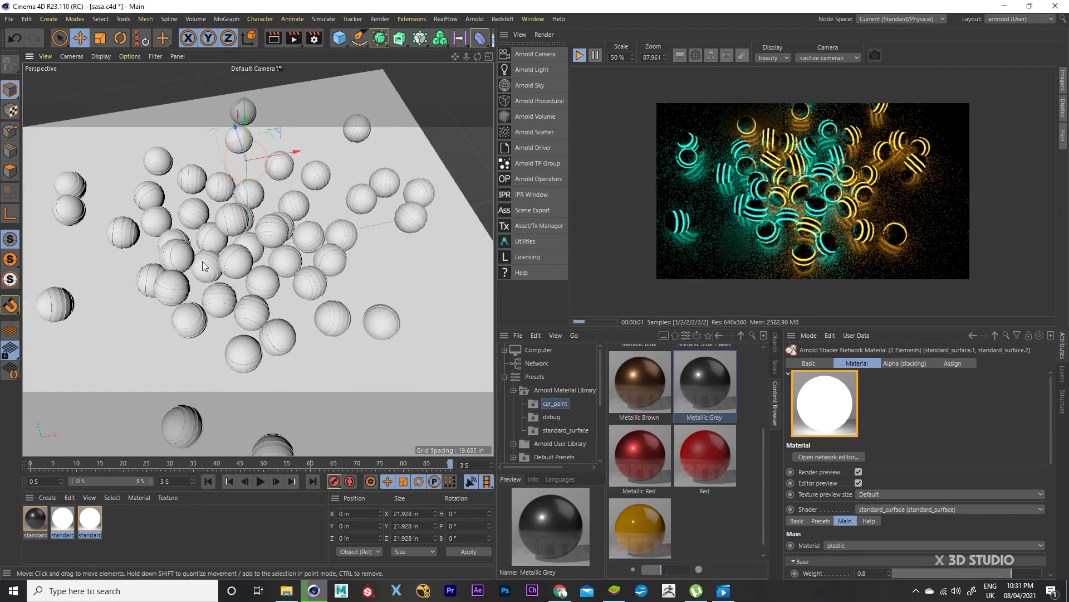
scroll(202, 262, "down", 5)
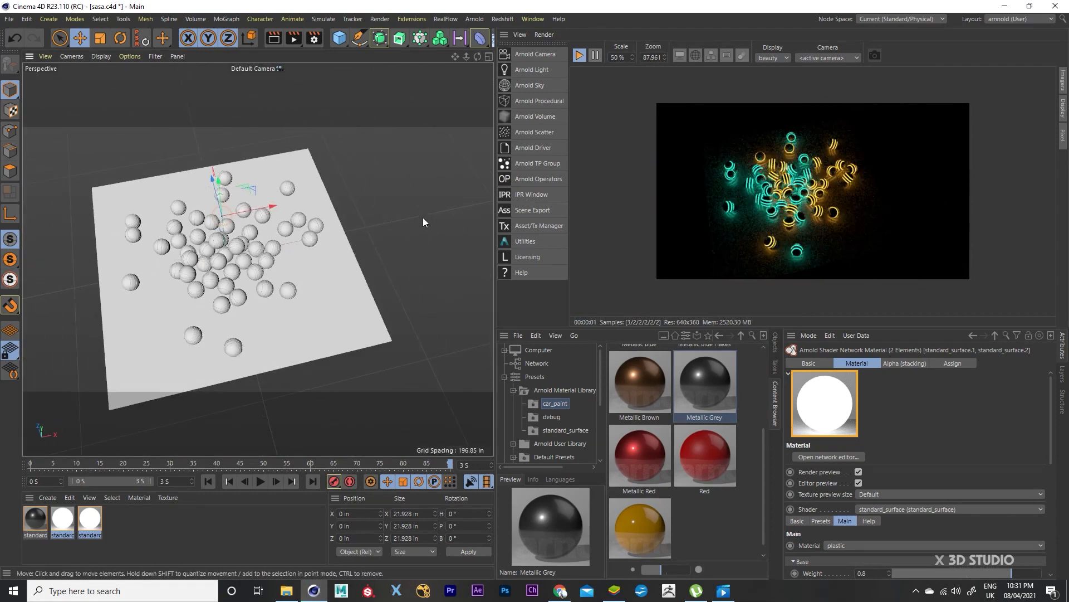
left_click(359, 306)
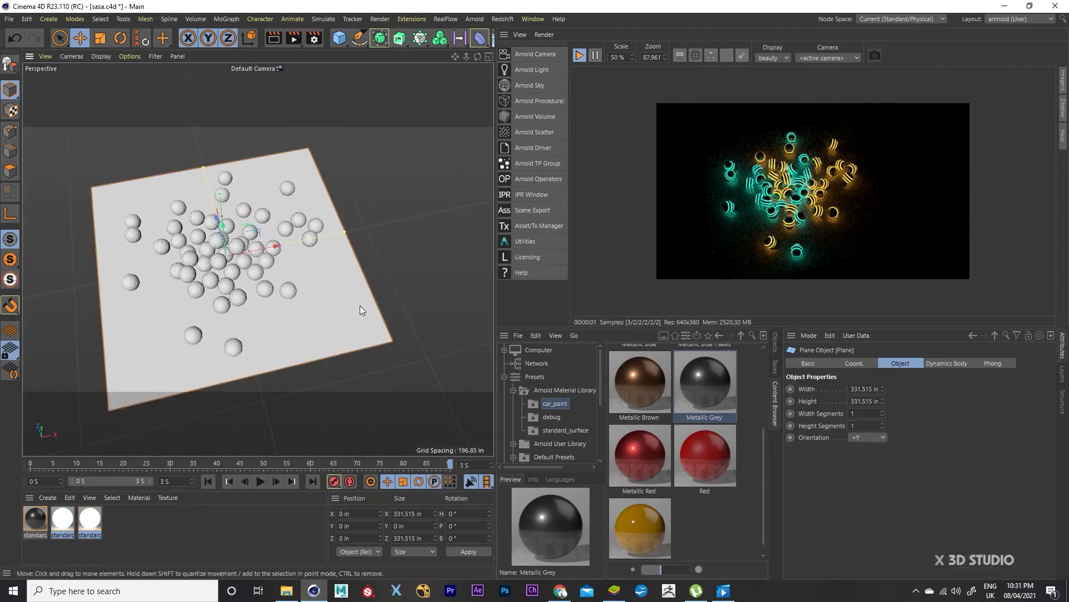
left_click(103, 42)
left_click_drag(214, 107, 327, 111)
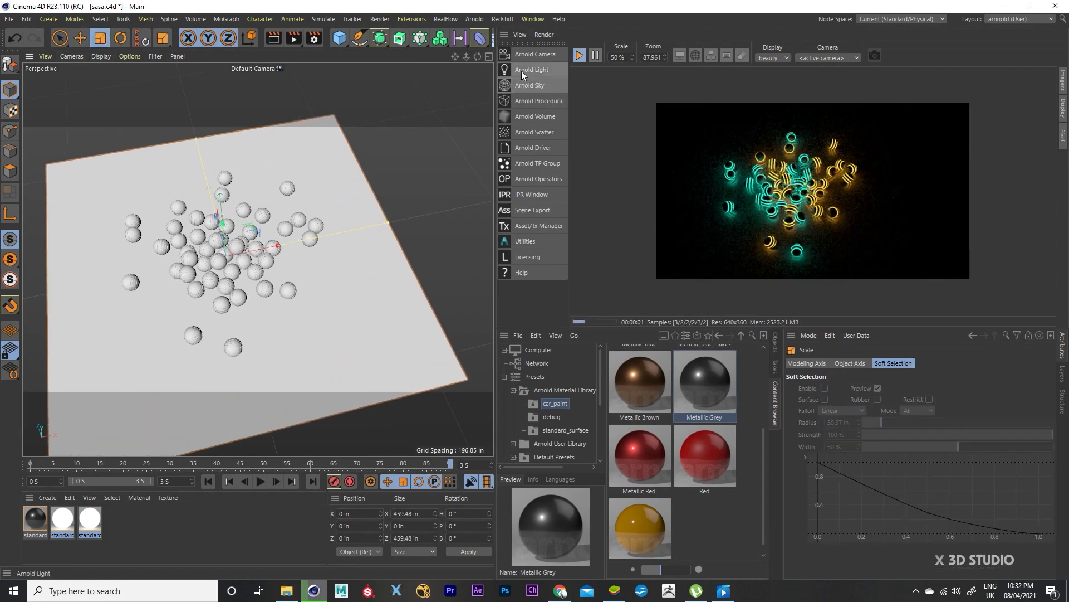
Step: Add an Arnold quad_light and rotate its heading to about -91.6°
mouse_move(569, 74)
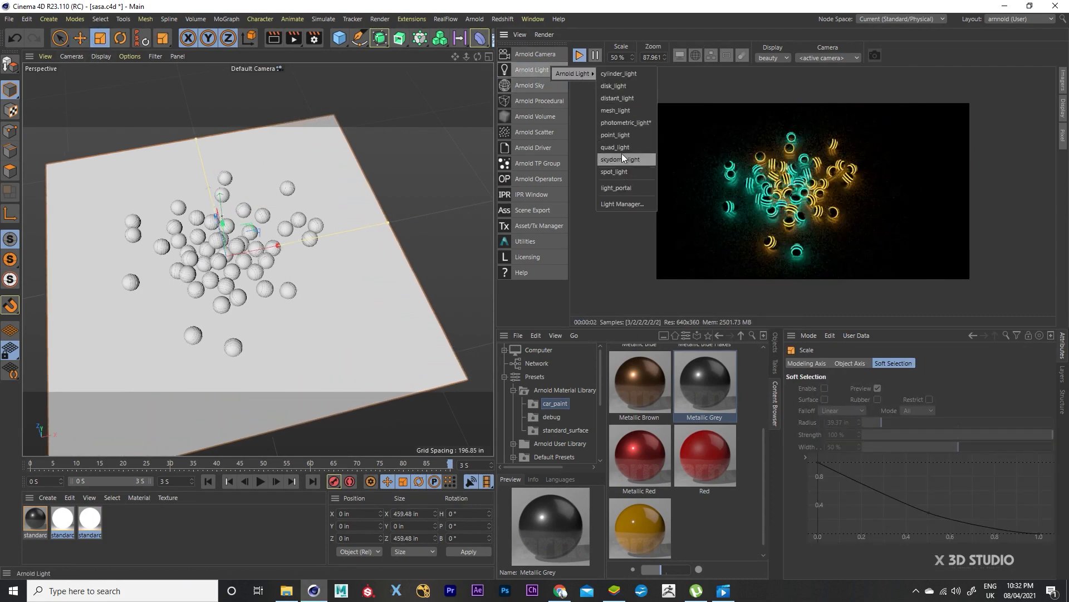
left_click(619, 148)
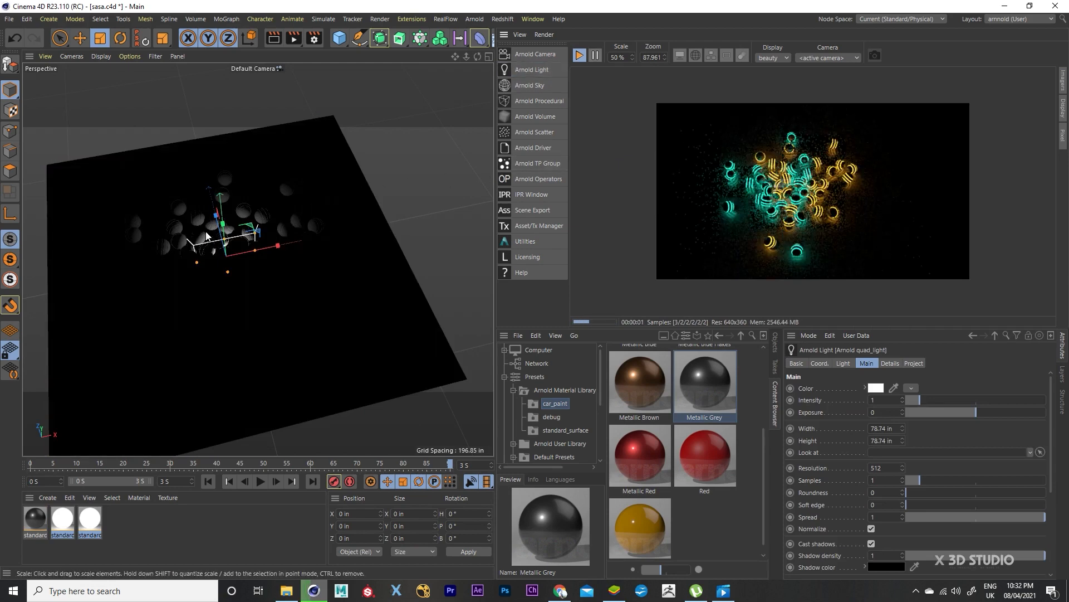
left_click(125, 43)
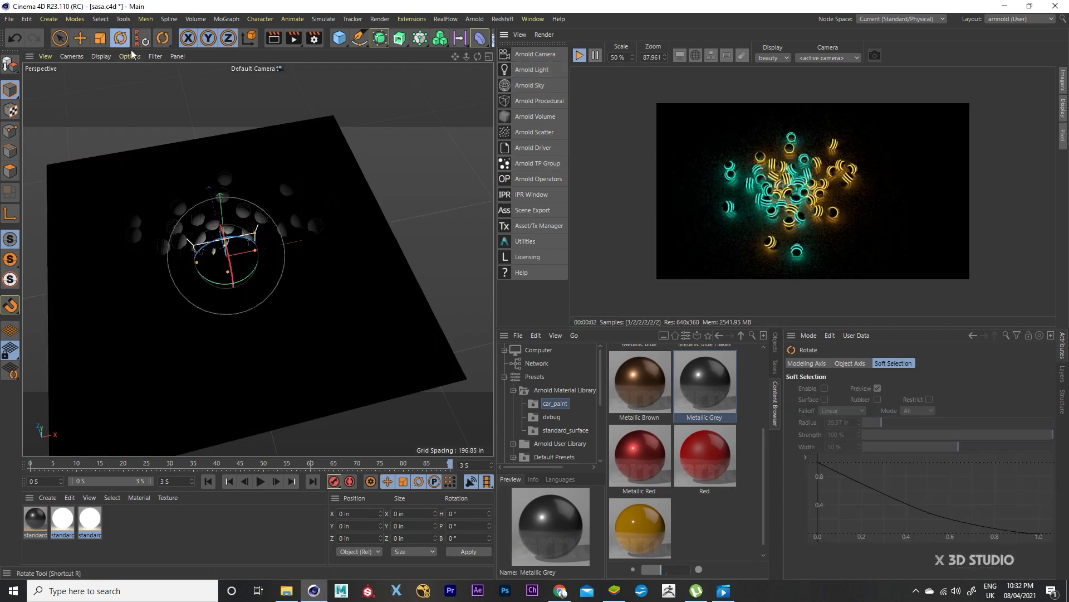
left_click_drag(244, 285, 177, 277)
Step: Move the quad light beside the plane to about X -240, Y 132, Z 7 in and tilt its pitch to about -23.8°
left_click(80, 38)
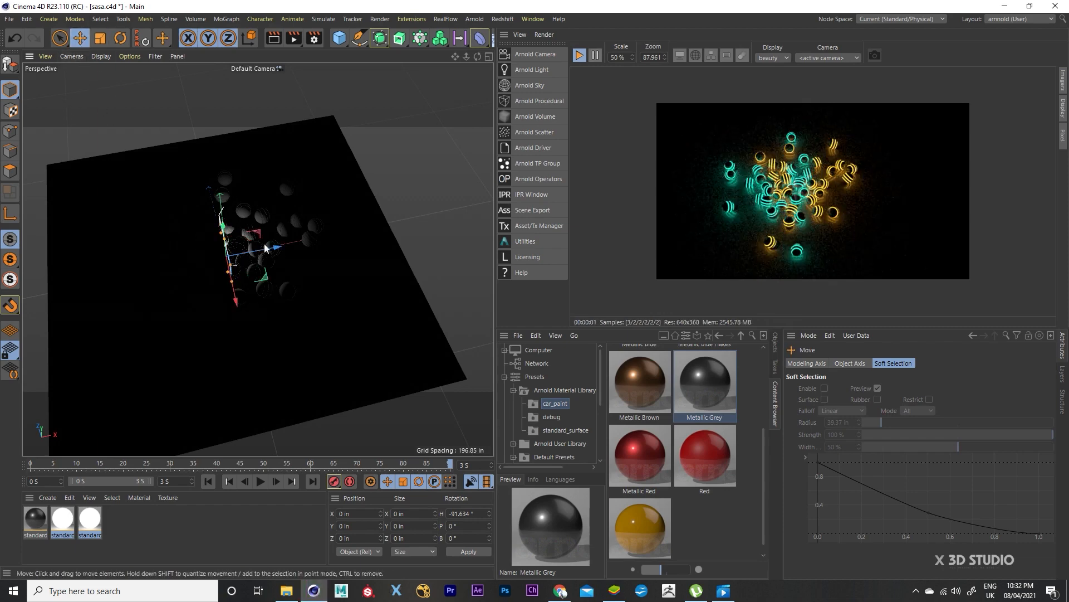
left_click_drag(266, 249, 52, 213)
scroll(178, 270, "down", 3)
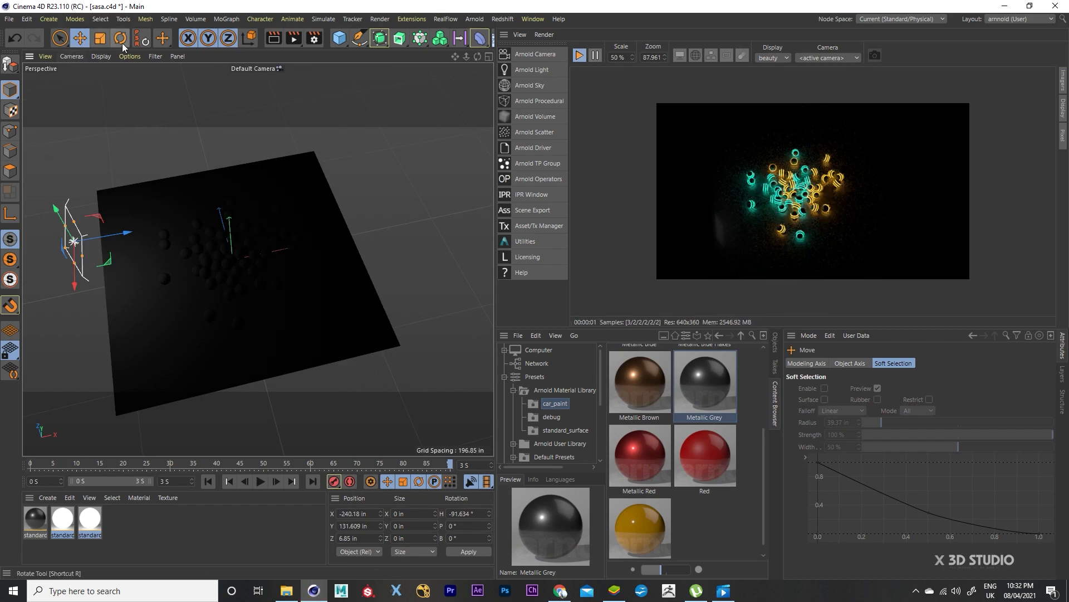
key("r")
left_click_drag(74, 222, 88, 226)
left_click_drag(143, 263, 130, 207, "alt")
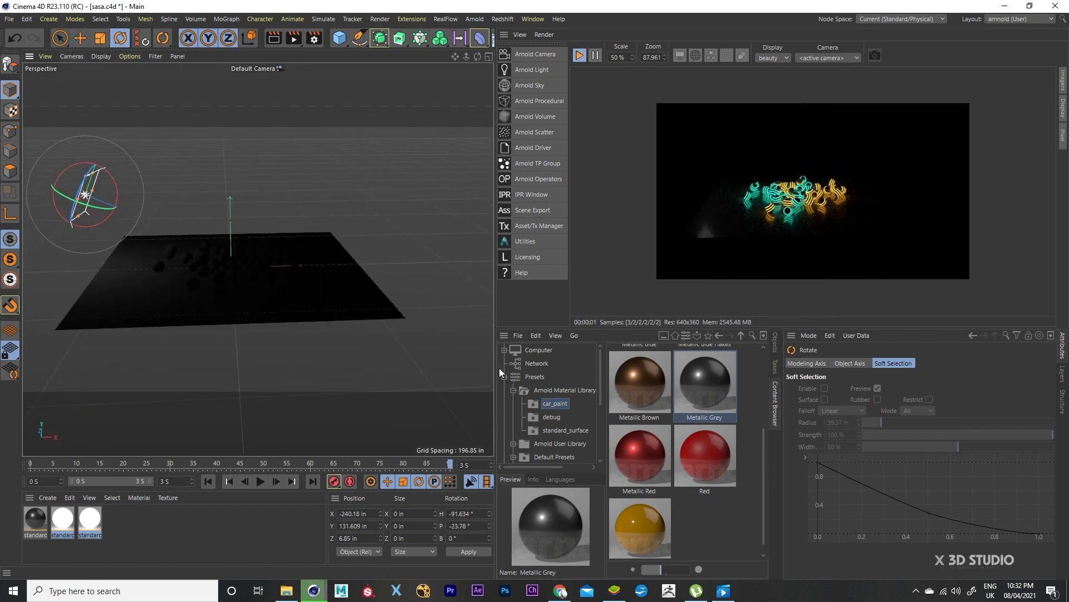
Step: Set the quad light's intensity to 10 and its exposure to about 1.92, with the spheres framed closer from above
left_click(771, 348)
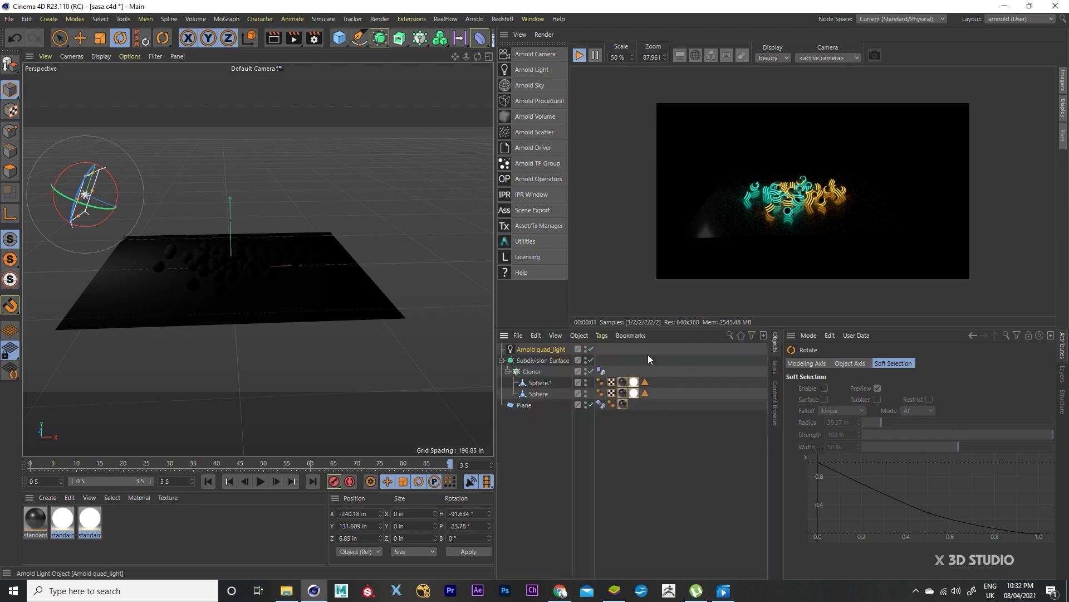
left_click(542, 349)
left_click_drag(1028, 407, 976, 422)
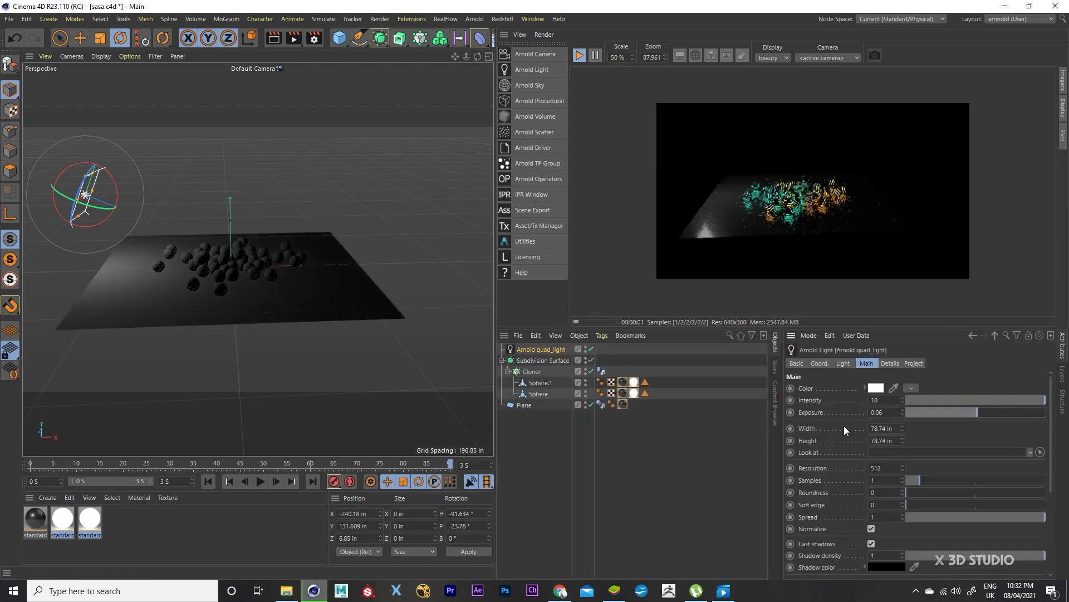
scroll(176, 253, "up", 5)
scroll(308, 349, "up", 2)
left_click_drag(311, 366, 313, 402, "alt")
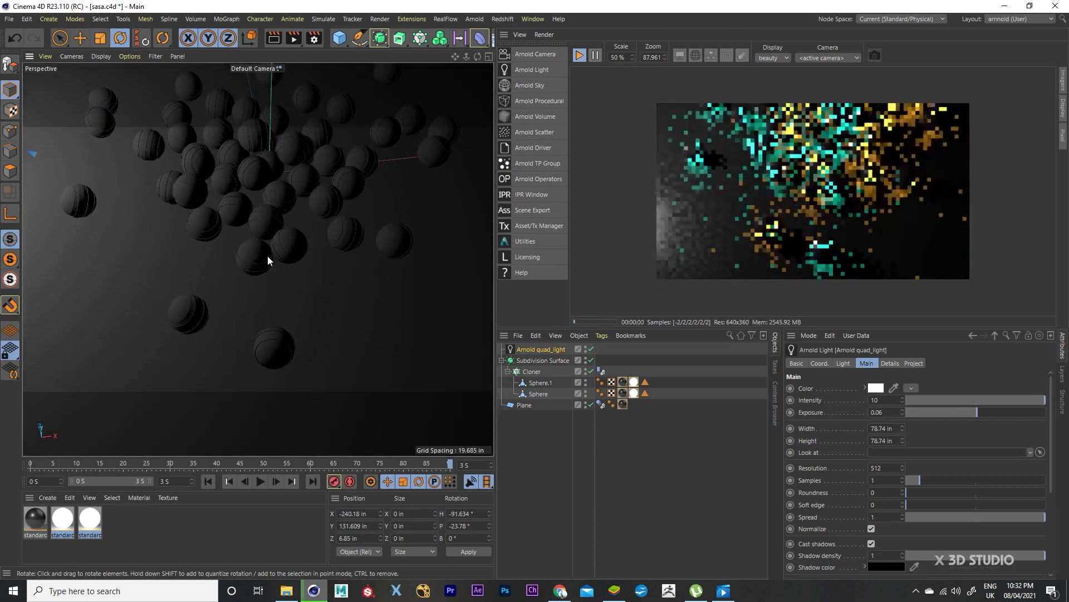
middle_click_drag(258, 259, 265, 310, "alt")
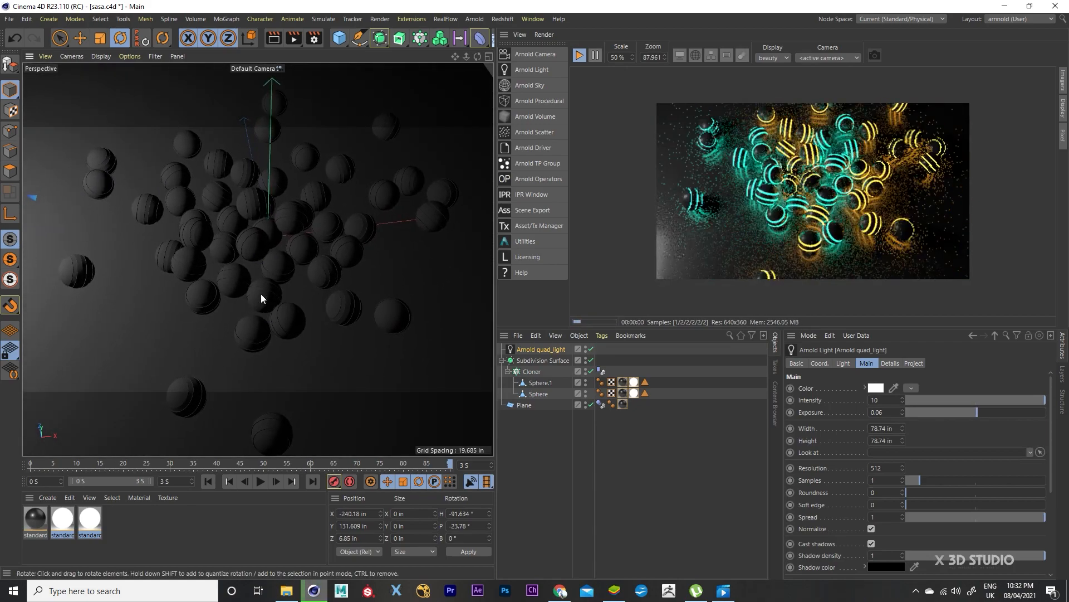
scroll(271, 253, "up", 2)
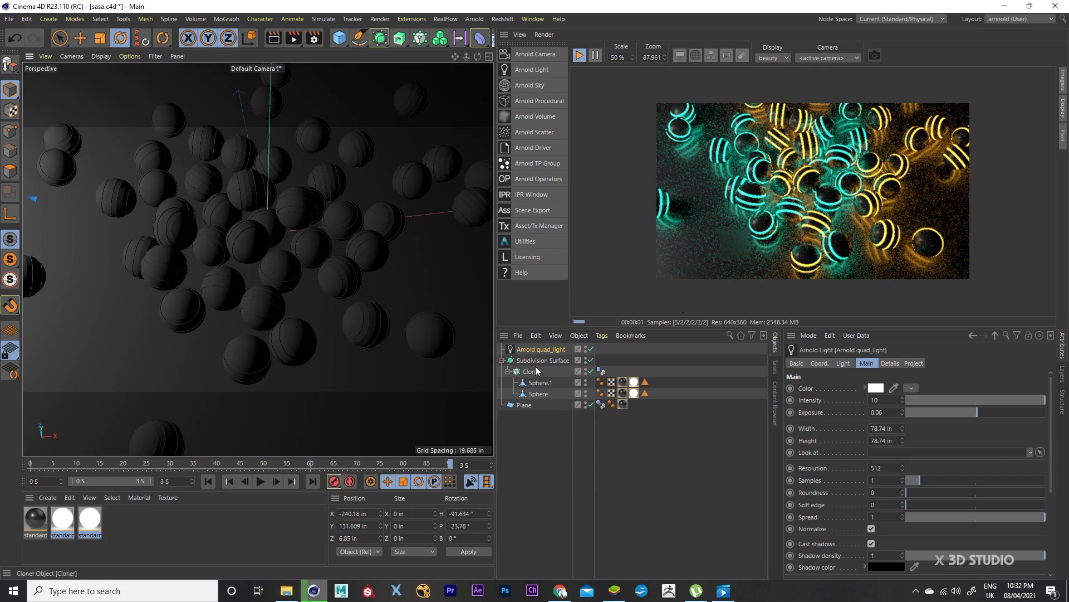
left_click_drag(977, 411, 1003, 416)
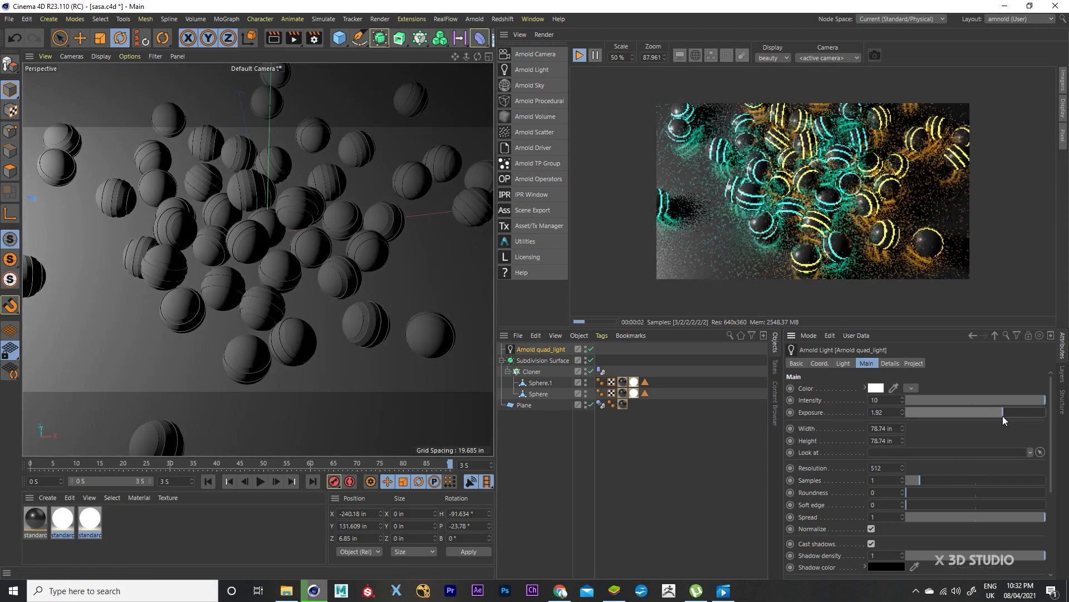
Step: Try a light blue colour on the quad light with hue 210° and saturation 56%
left_click(877, 390)
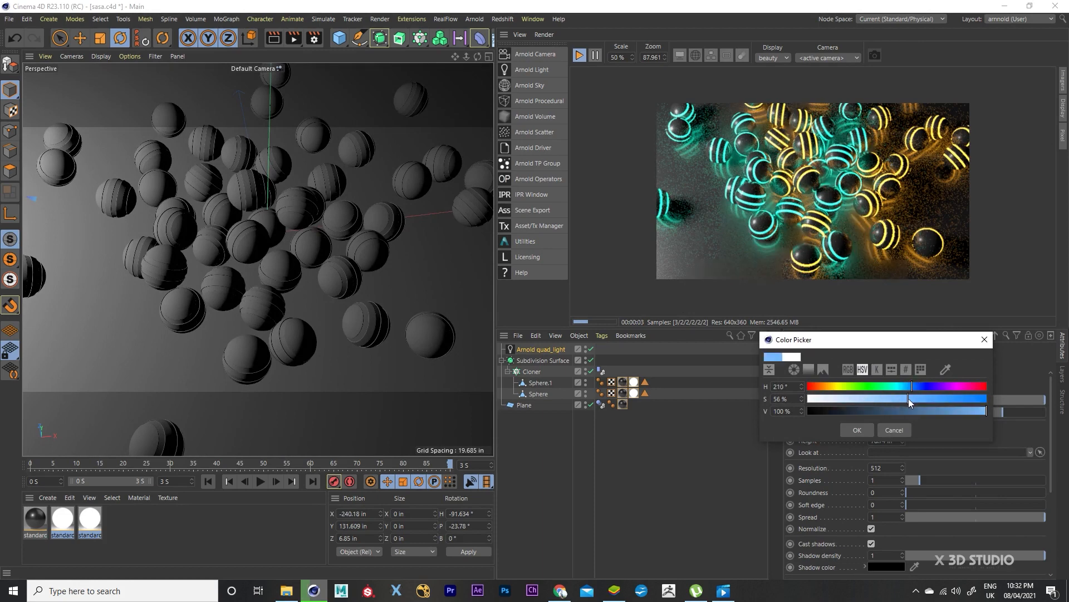
left_click(907, 398)
left_click(857, 429)
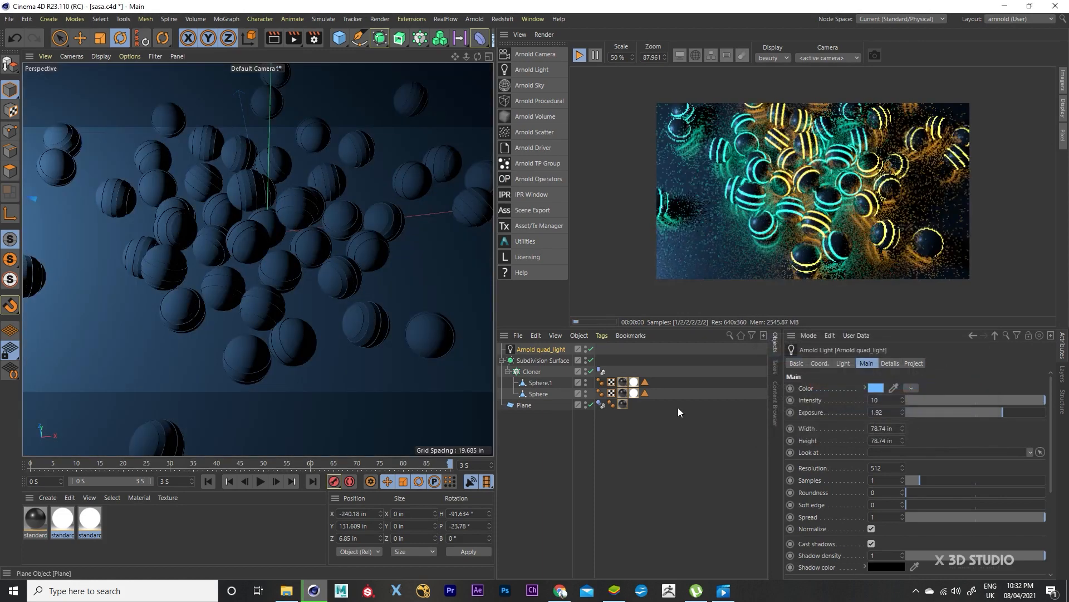
Step: Try an orange colour on the quad light with hue 39° and saturation 56%
left_click(877, 388)
left_click(823, 386)
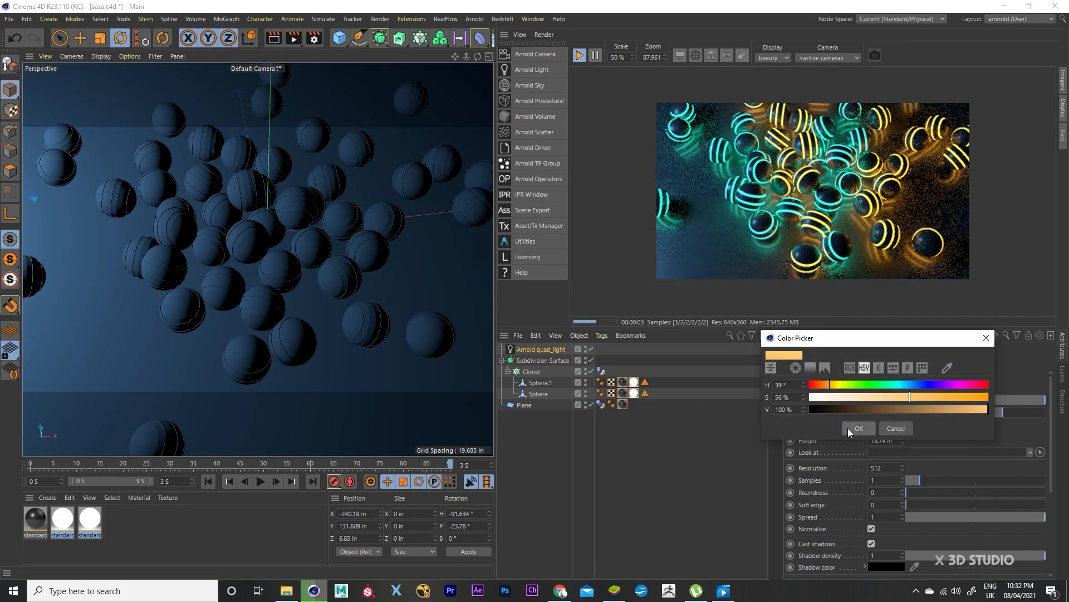
left_click(848, 428)
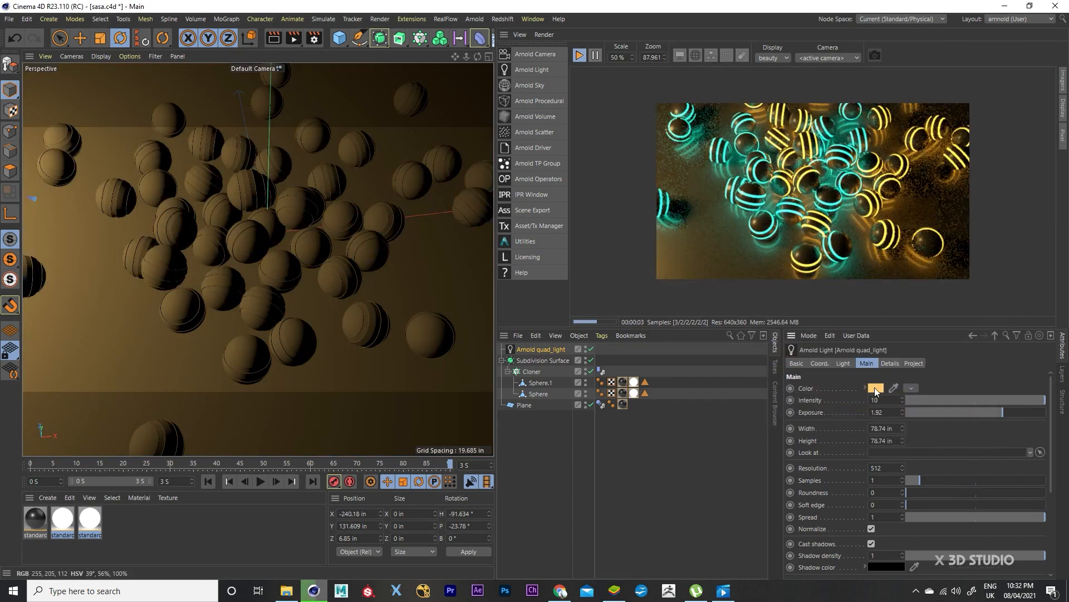
Step: Try a red colour on the quad light by setting its hue to about 1°
left_click(874, 386)
left_click(808, 387)
left_click(857, 429)
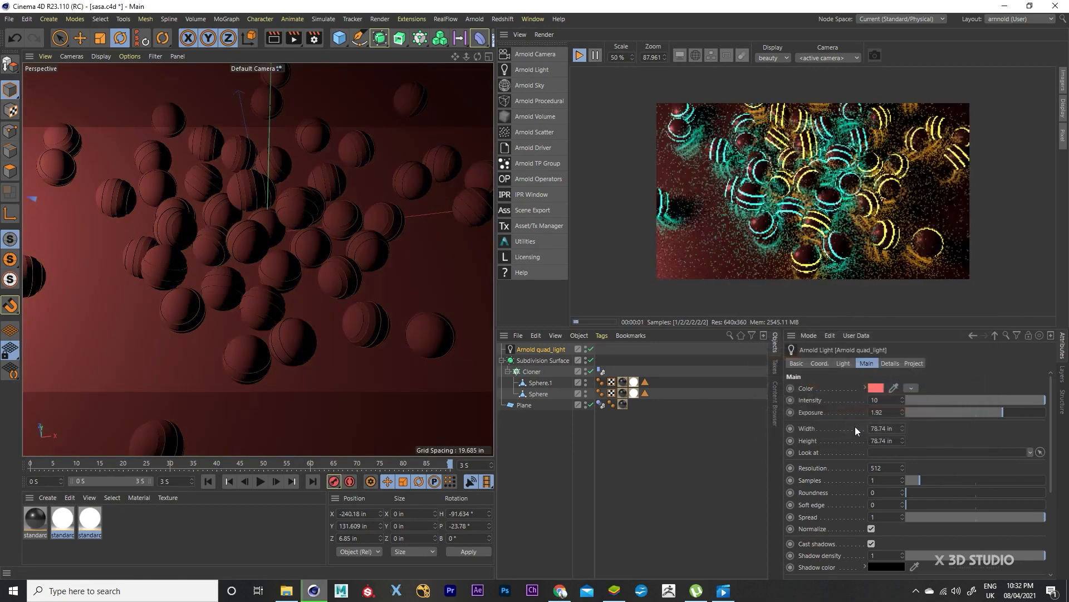
Step: Try a neutral grey colour on the quad light with saturation 0% and value about 51%
left_click(874, 387)
left_click(861, 397)
left_click(808, 397)
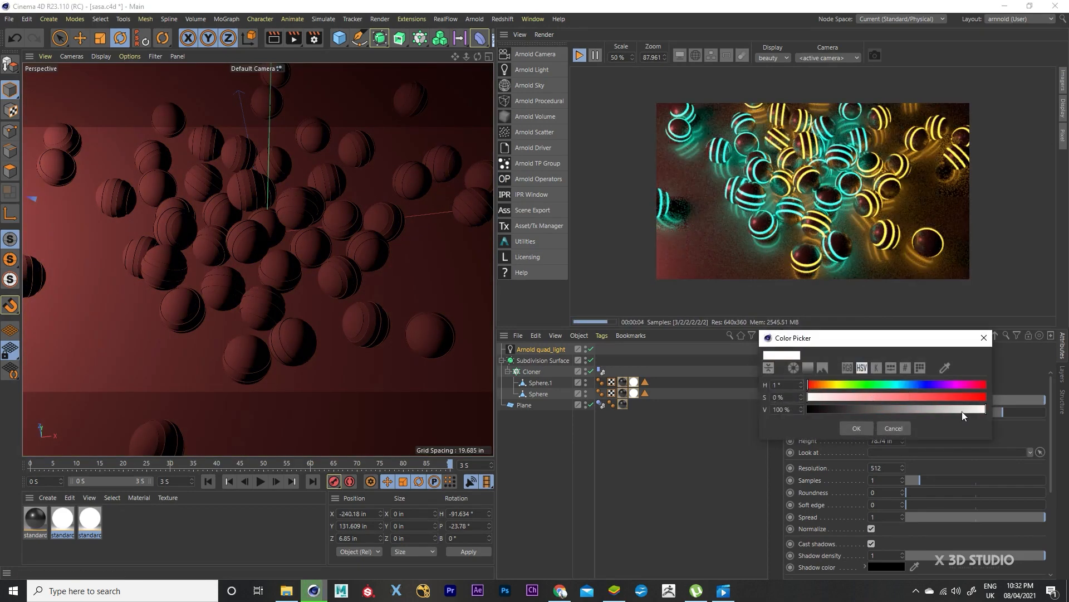
left_click_drag(961, 411, 899, 410)
left_click(854, 429)
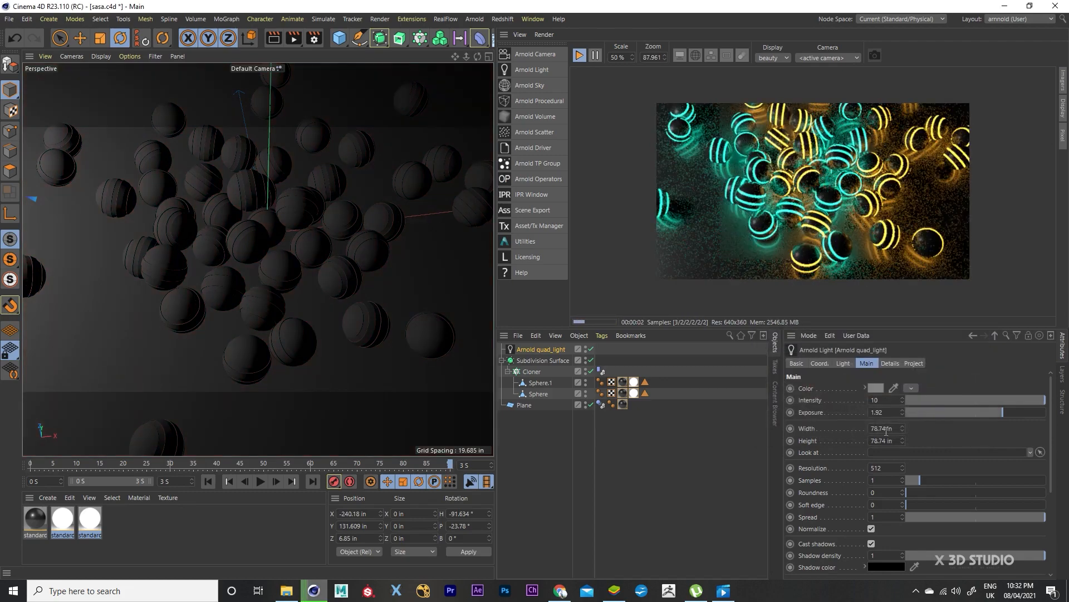
Step: Set the quad light's colour to white, with intensity about 5.06 and exposure about 0.62
left_click_drag(346, 277, 352, 241, "alt")
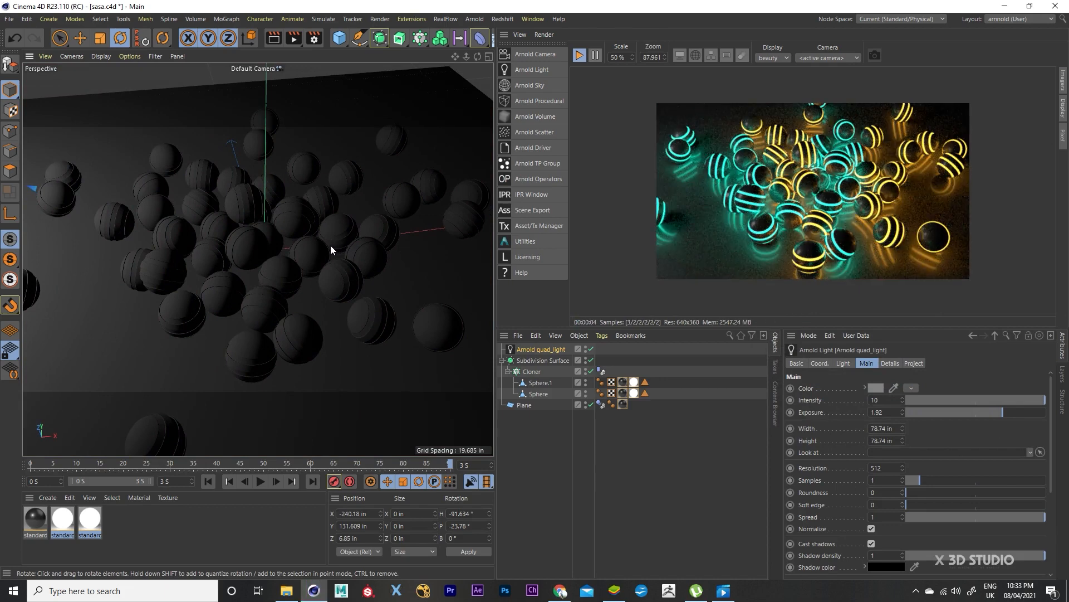
left_click(873, 389)
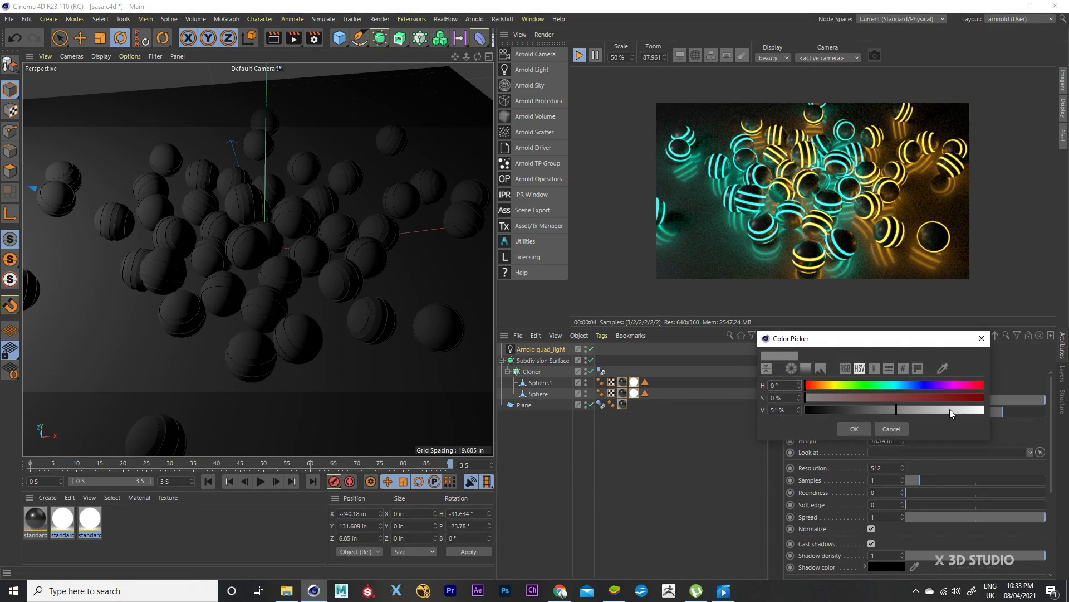
left_click(855, 427)
left_click(873, 387)
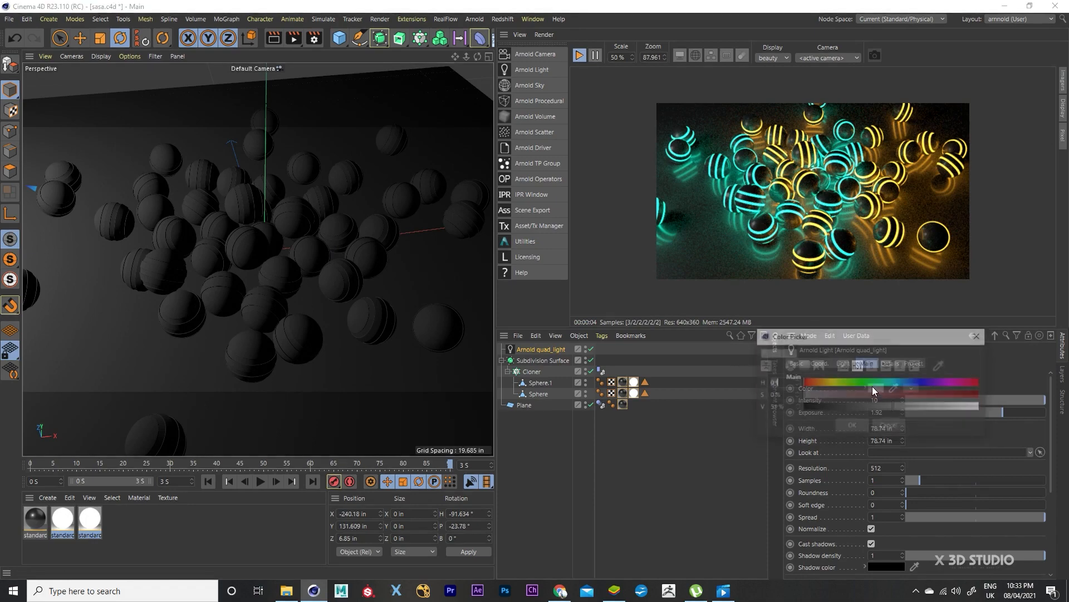
left_click(847, 423)
left_click_drag(985, 402, 957, 400)
left_click_drag(960, 411, 957, 405)
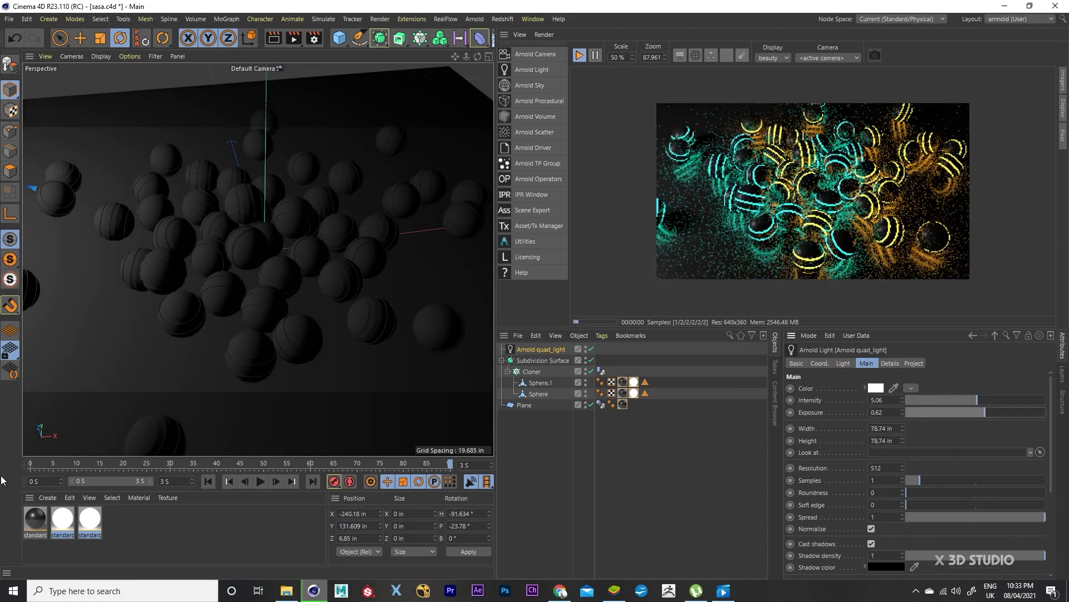
Step: Darken the base colour of the metallic grey car_paint material to near black and close the Material Editor
left_click(33, 520)
double_click(32, 521)
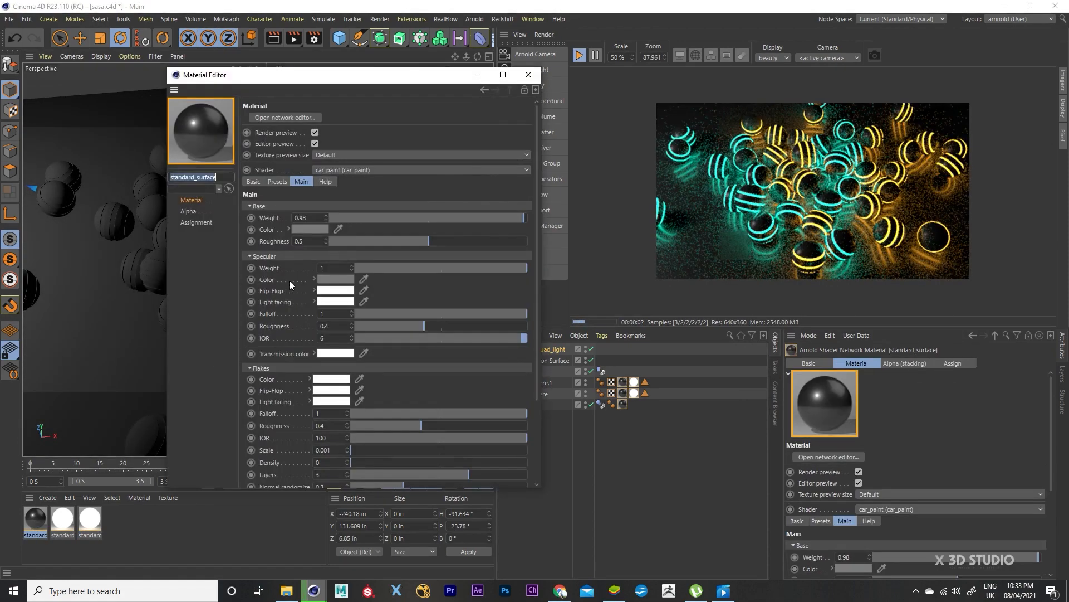
left_click(309, 227)
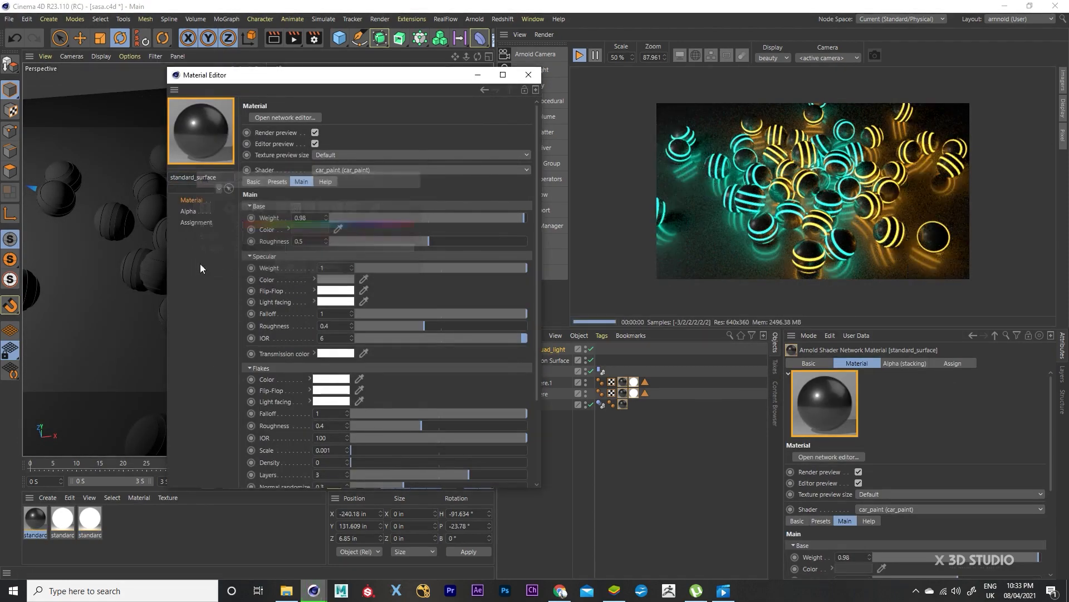
left_click(528, 75)
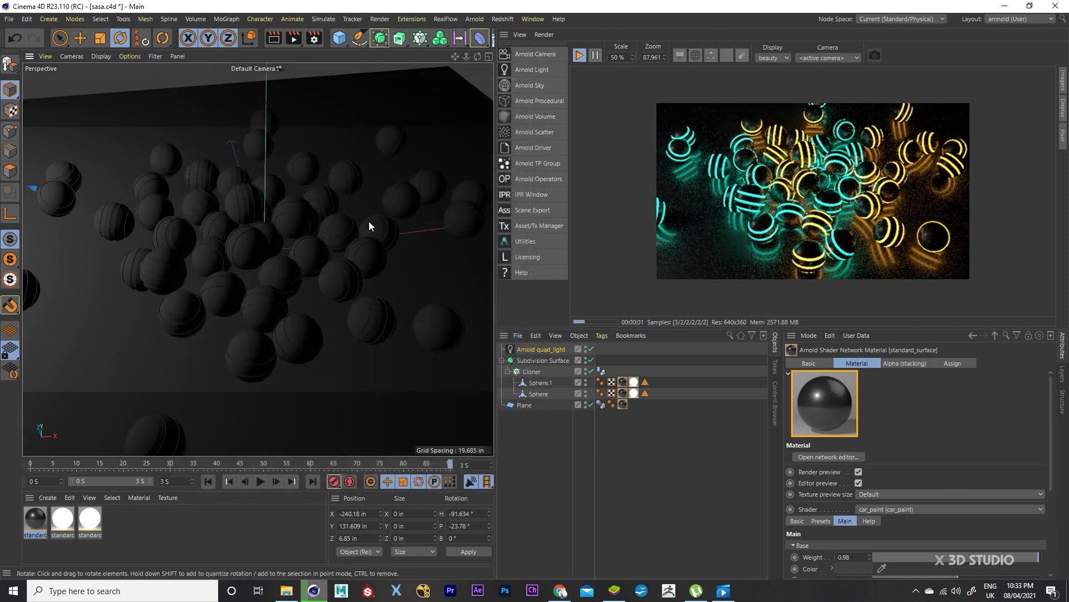
Step: Scrub the animation back to 1 s, set the timeline to 2.433 s, and centre the sphere cluster in the camera view
left_click_drag(368, 222, 286, 199, "alt")
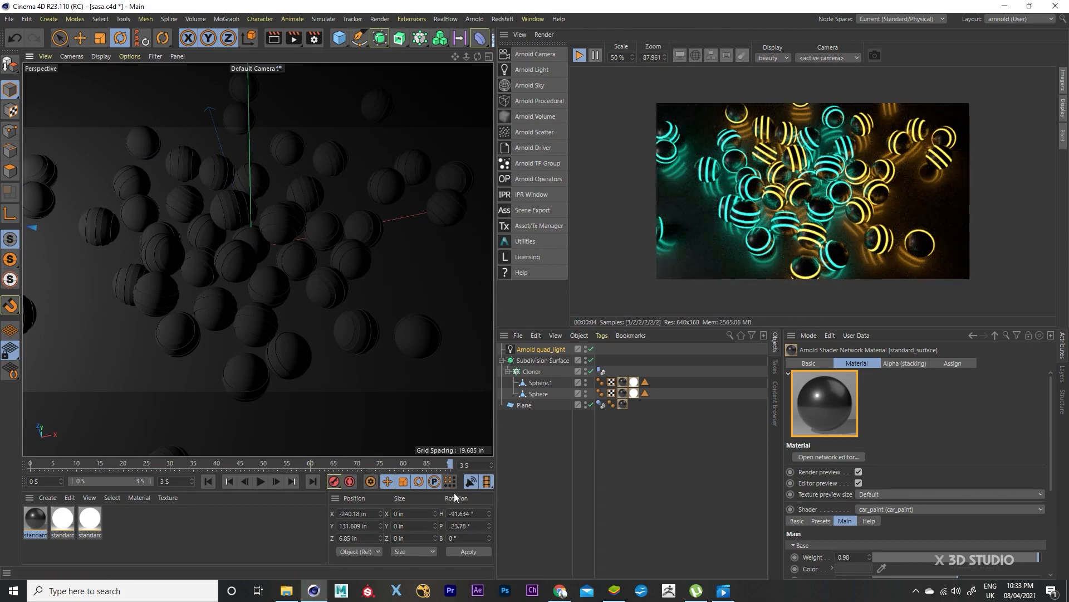
left_click_drag(437, 470, 168, 458)
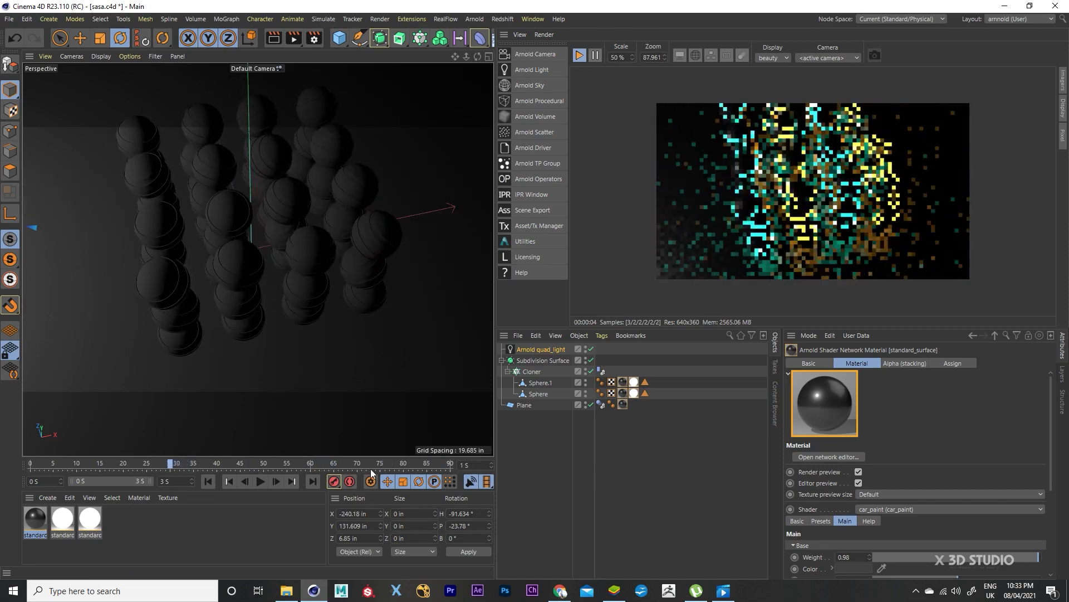
left_click(370, 469)
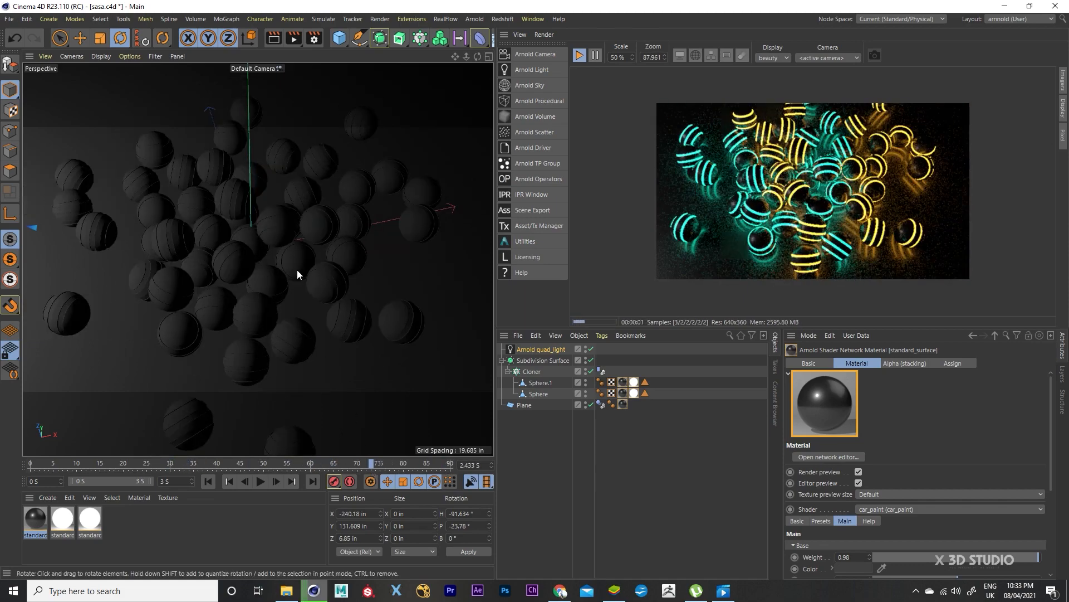
left_click_drag(296, 269, 205, 289, "alt")
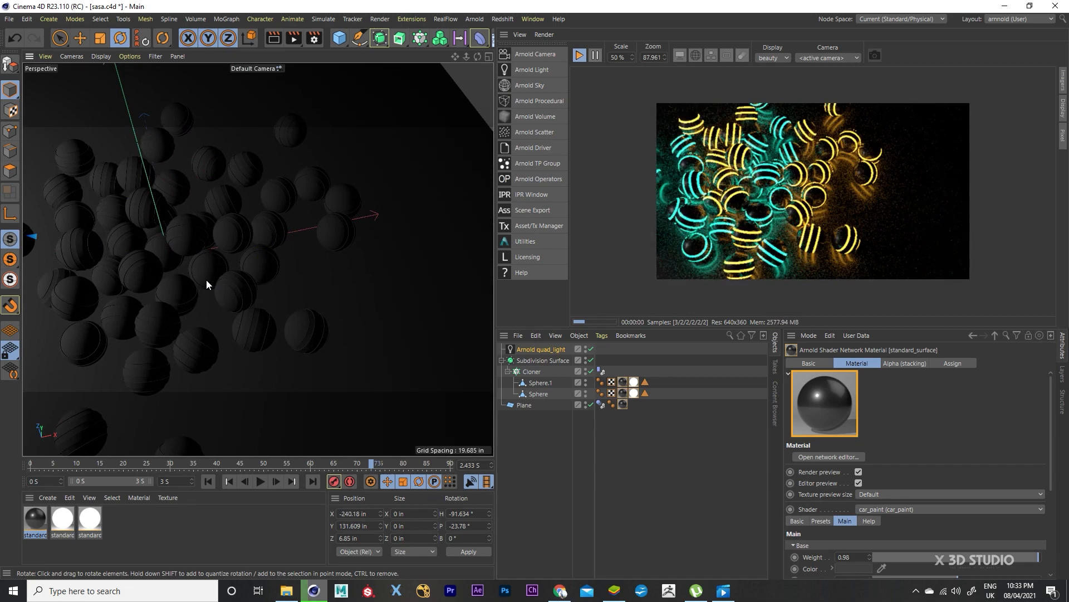
left_click_drag(205, 276, 286, 269, "alt")
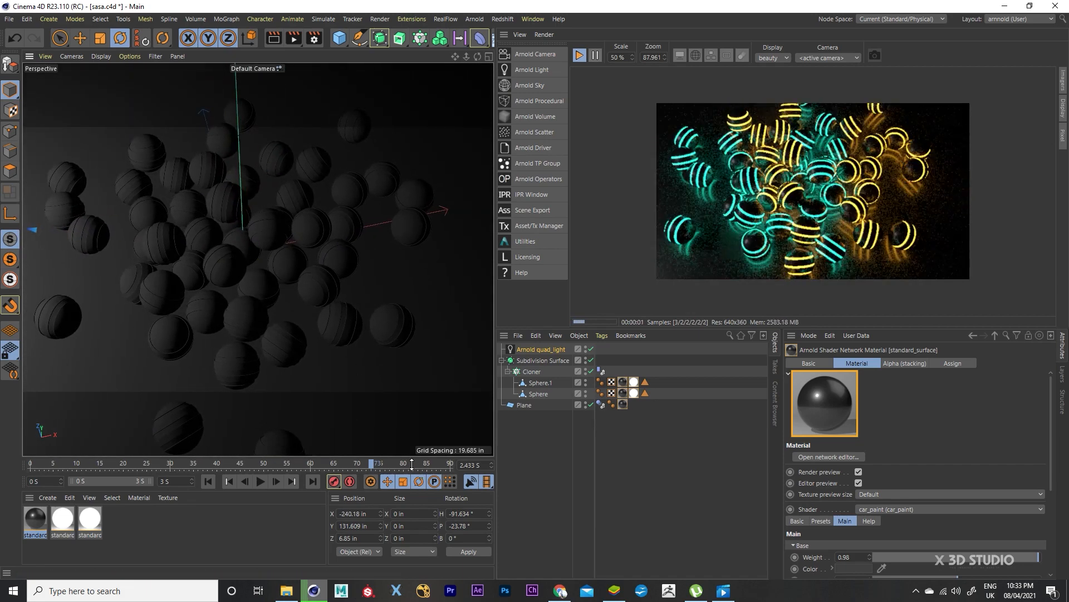
Step: Scrub the animation to its end at 3 s and check the sphere layout in the Arnold preview
left_click_drag(375, 463, 630, 466)
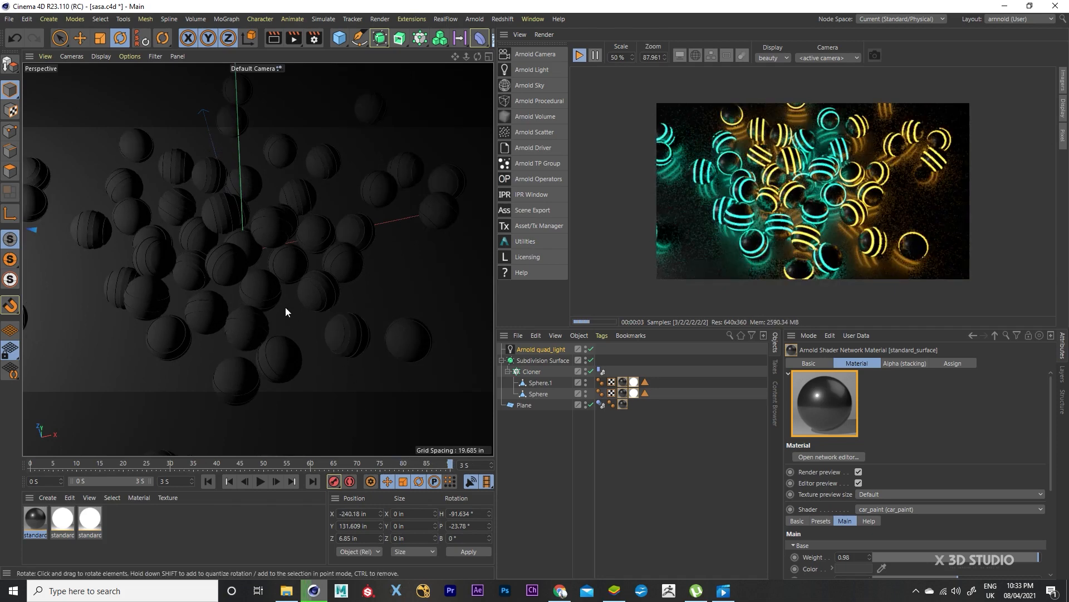
scroll(859, 282, "up", 1)
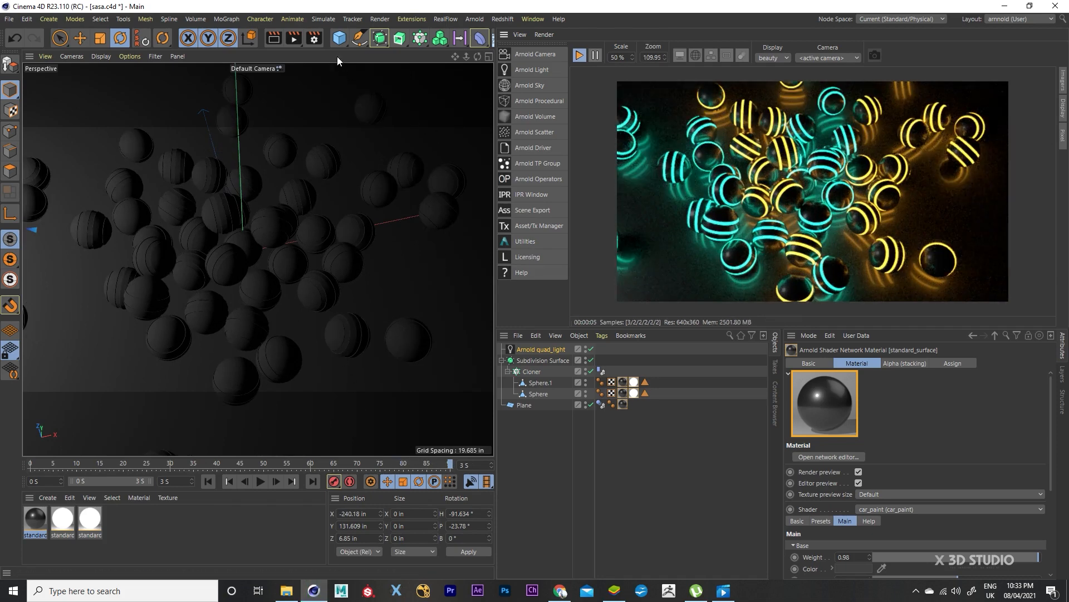
Step: Set the renderer to Arnold Renderer with sampling of Camera (AA) 4, Diffuse 4 and Specular 3
left_click(314, 38)
left_click(390, 57)
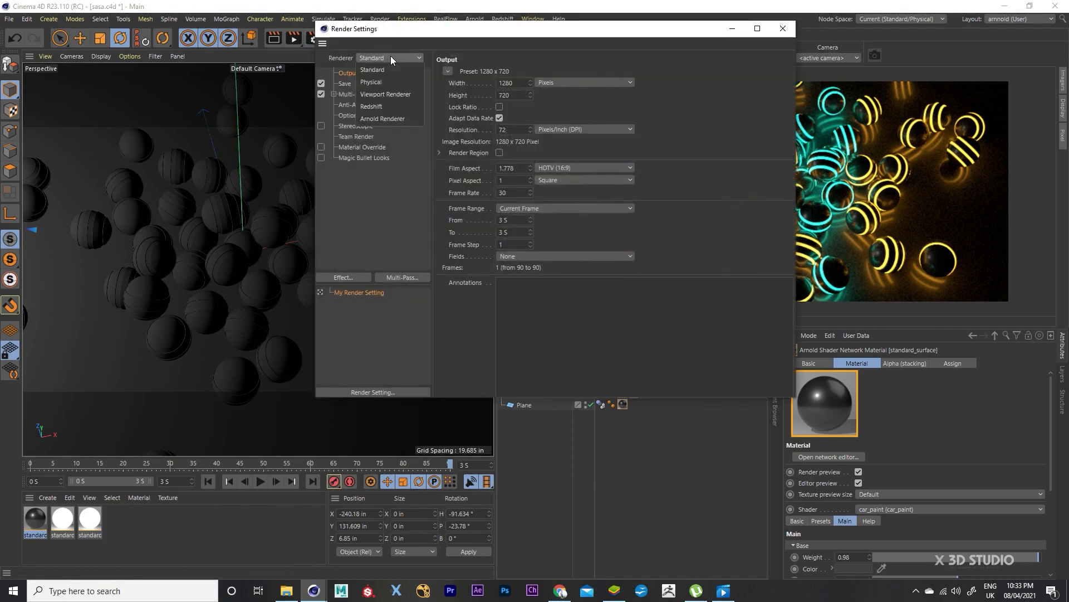
left_click(383, 115)
left_click(363, 116)
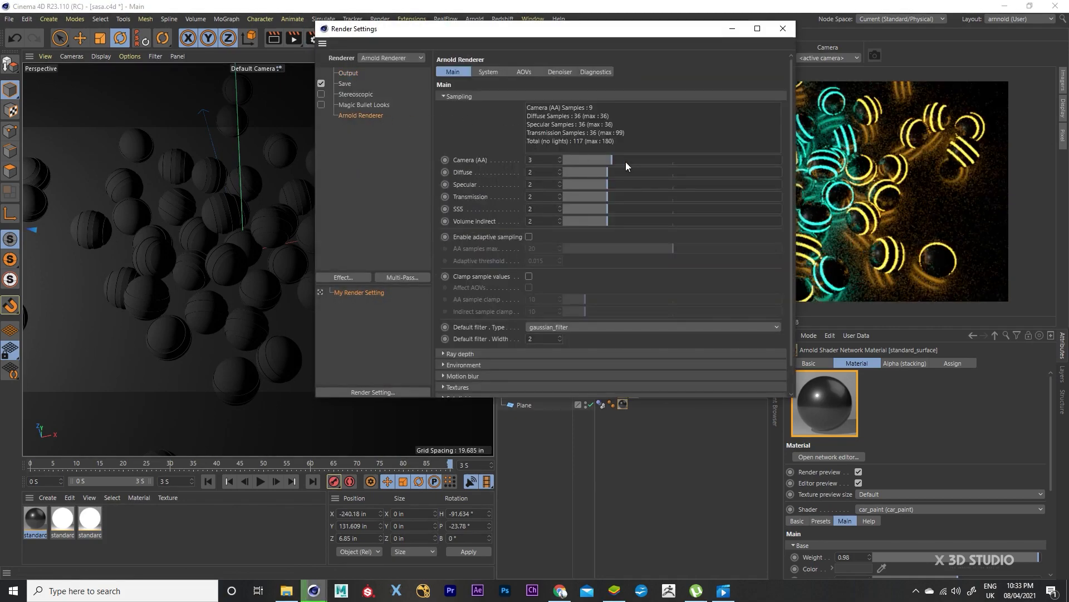
mouse_move(626, 161)
left_mouse_down()
mouse_move(636, 161)
mouse_move(610, 181)
mouse_move(623, 182)
left_mouse_up()
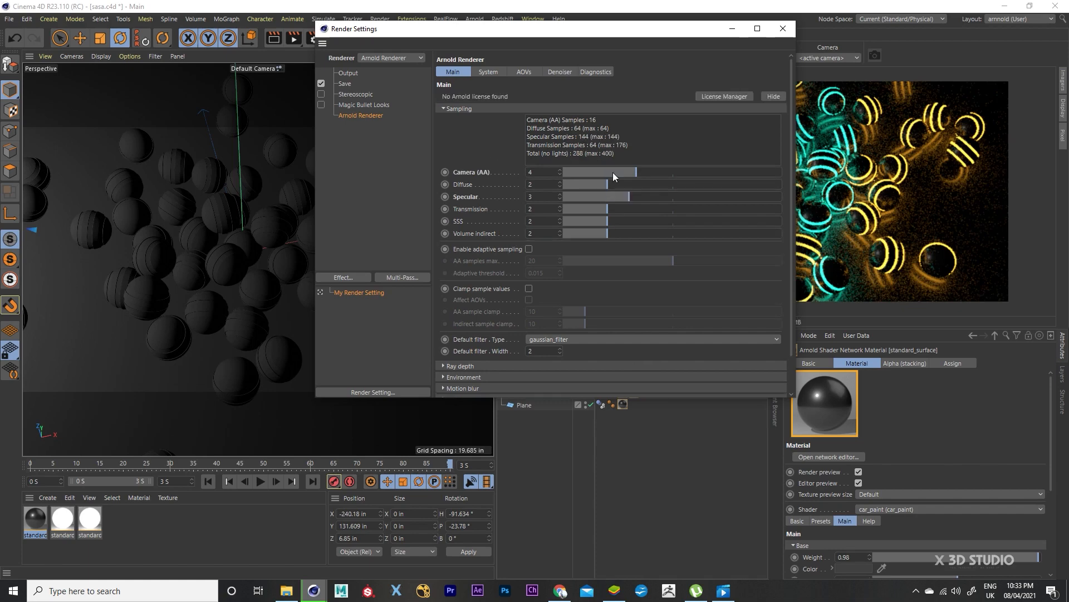
left_click(630, 184)
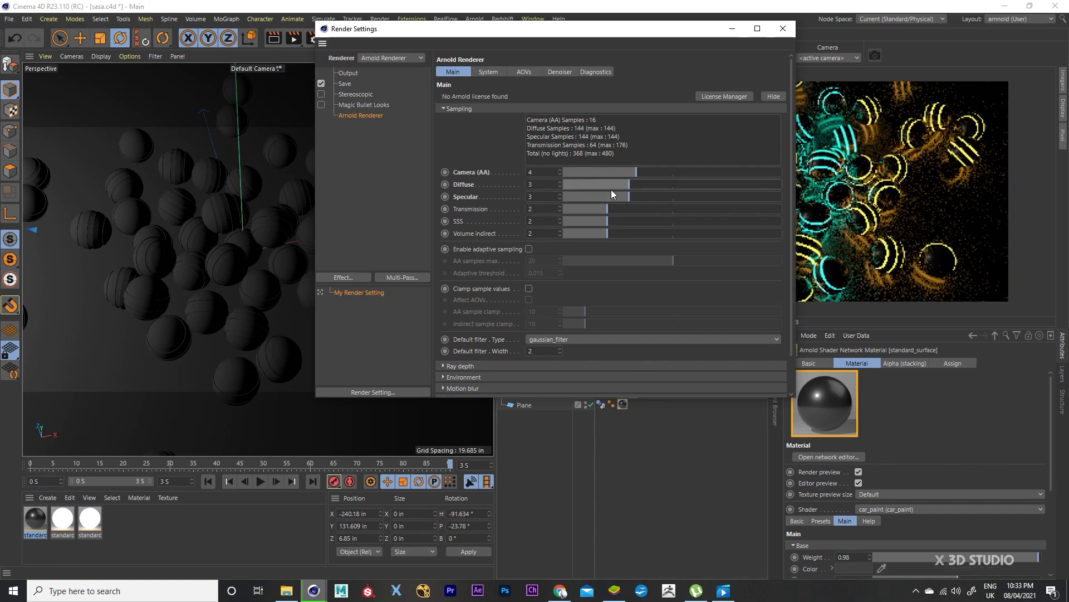
left_click(651, 184)
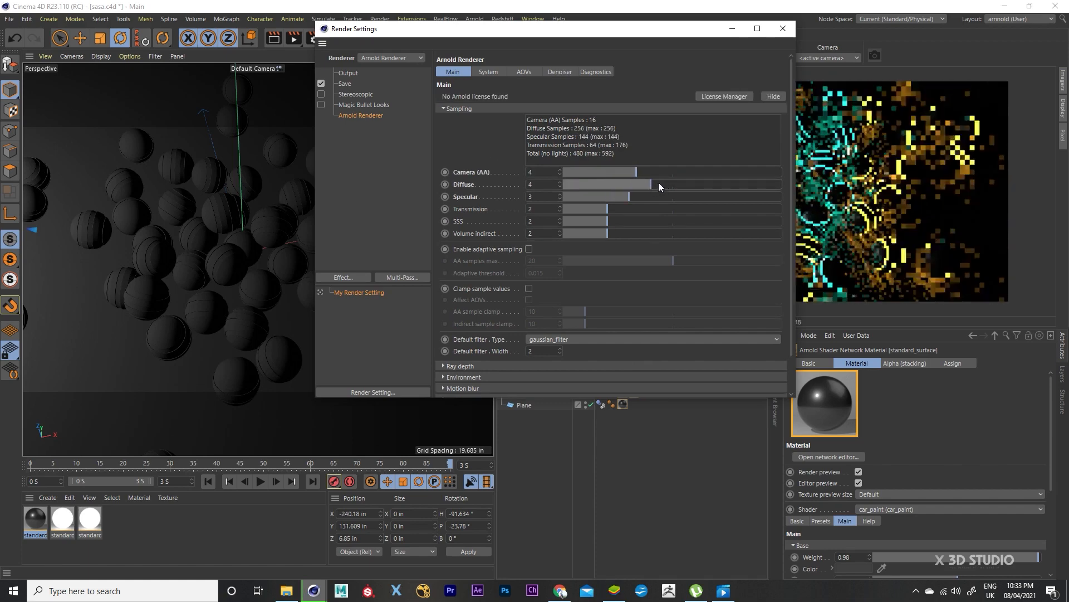
Step: Raise the diffuse and specular ray depth in the Arnold render settings and close the settings
left_click_drag(645, 34, 369, 32)
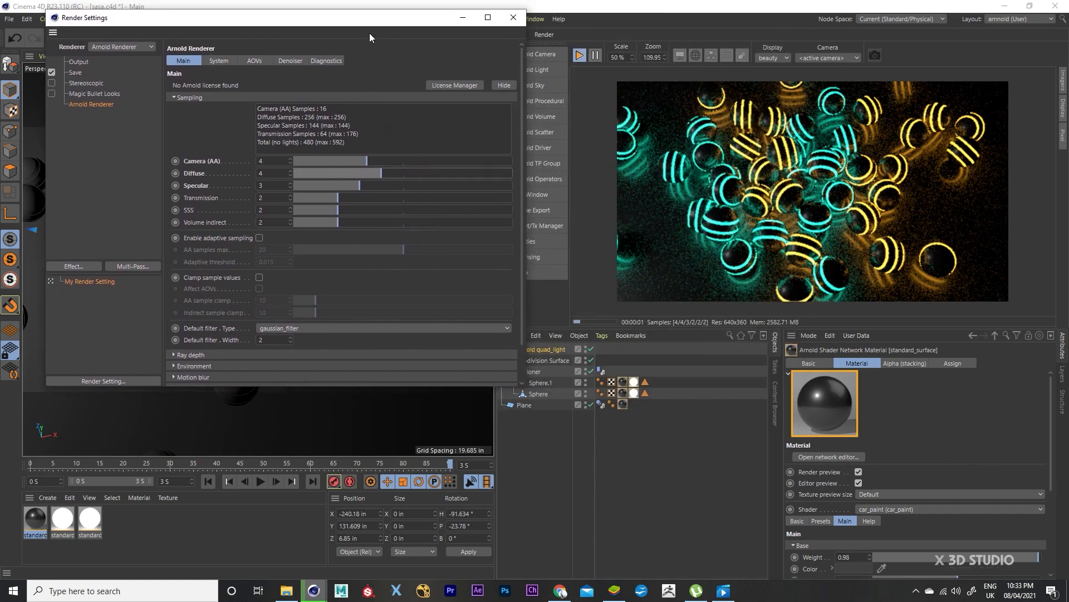
left_click(223, 98)
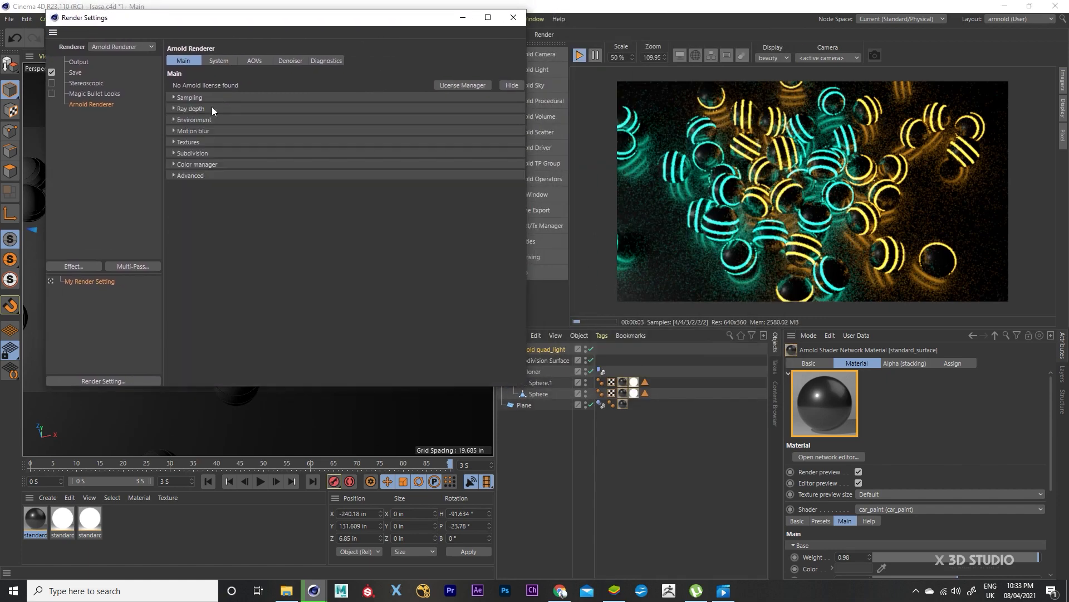
left_click(195, 108)
left_click_drag(315, 140, 320, 139)
left_click_drag(310, 149, 320, 146)
left_click(513, 17)
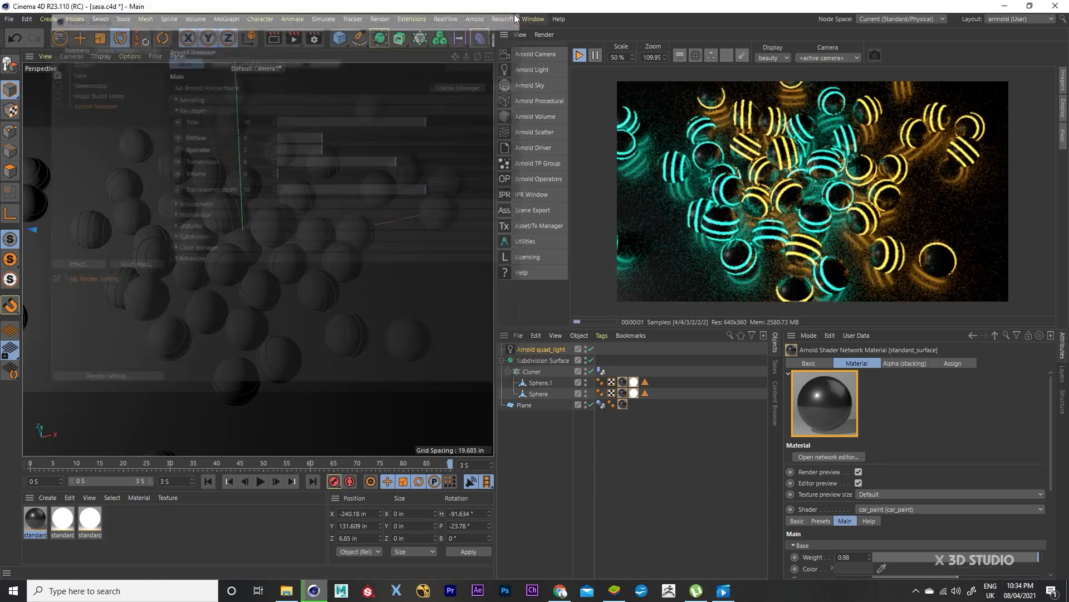
Step: Lock the render output's aspect ratio and set its width to 1920 pixels
left_click(318, 40)
left_click(352, 77)
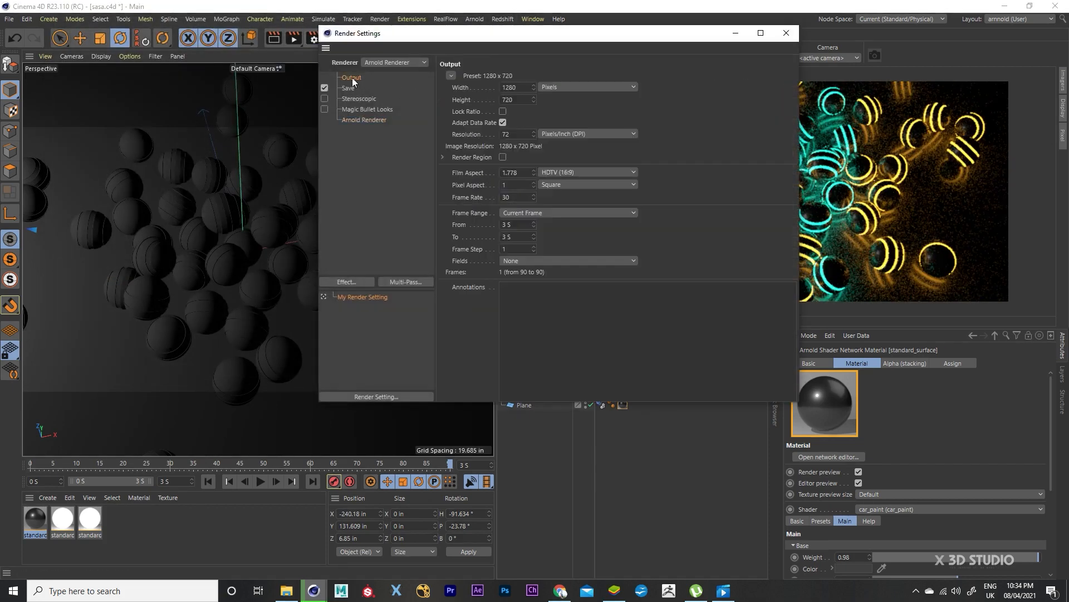
left_click(502, 110)
left_click(515, 87)
type("1920")
key("Return")
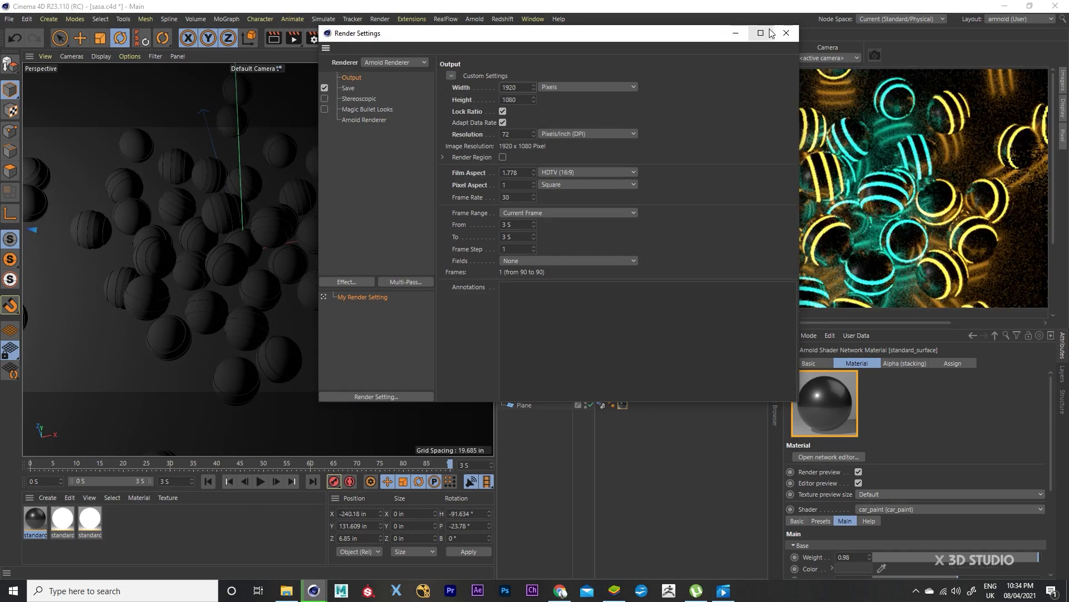
Step: Set the saved render image's format to JPG and save the project
left_click(340, 88)
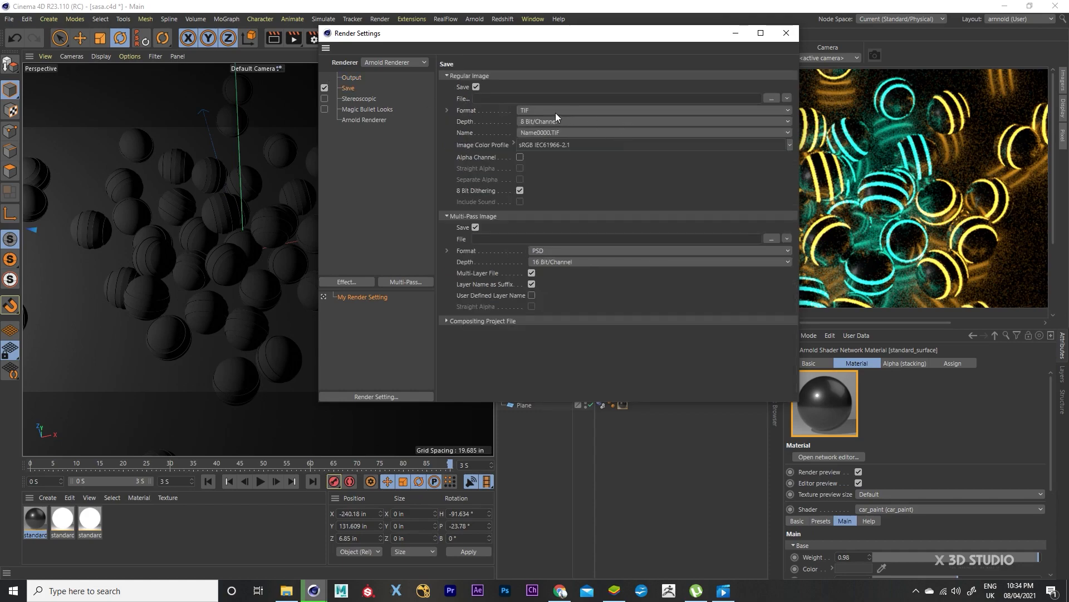
left_click(556, 111)
left_click(554, 205)
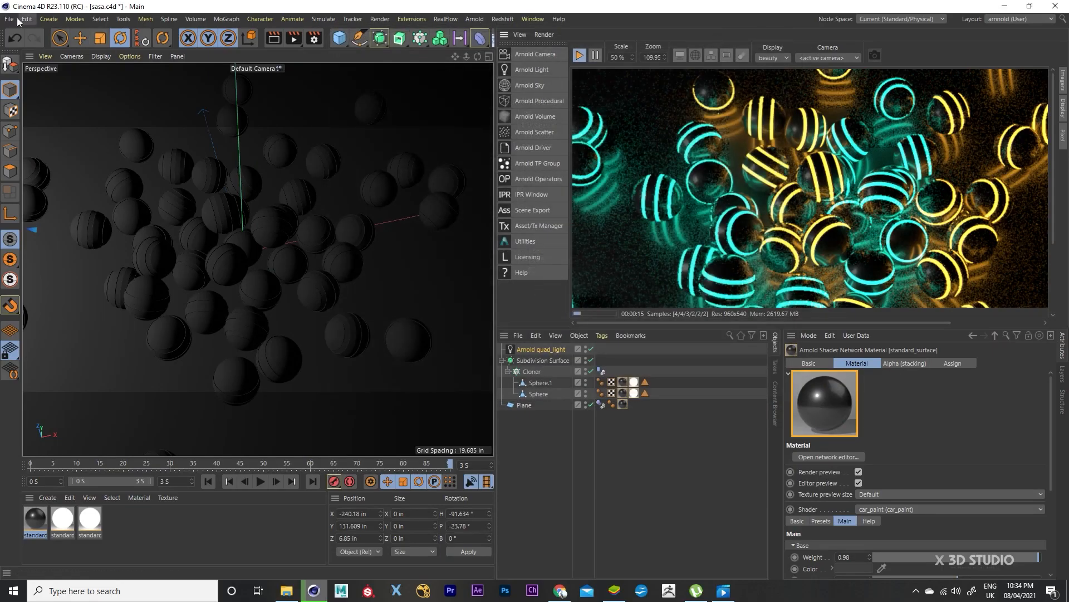
left_click(17, 19)
left_click(40, 122)
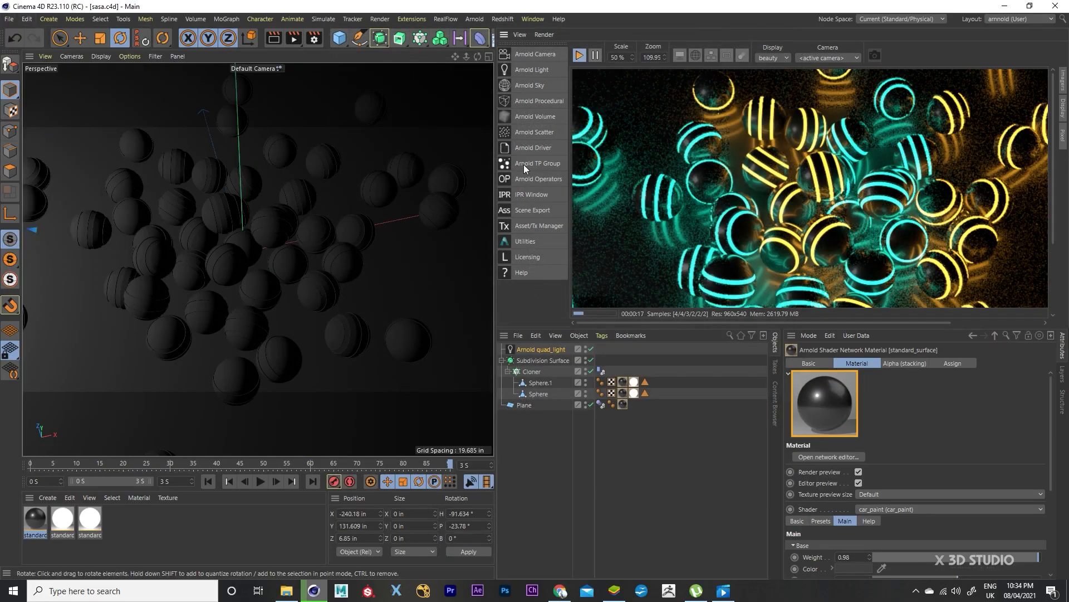
Step: Set the quad light's samples to 8 and render the current frame to the Picture Viewer
scroll(772, 175, "down", 2)
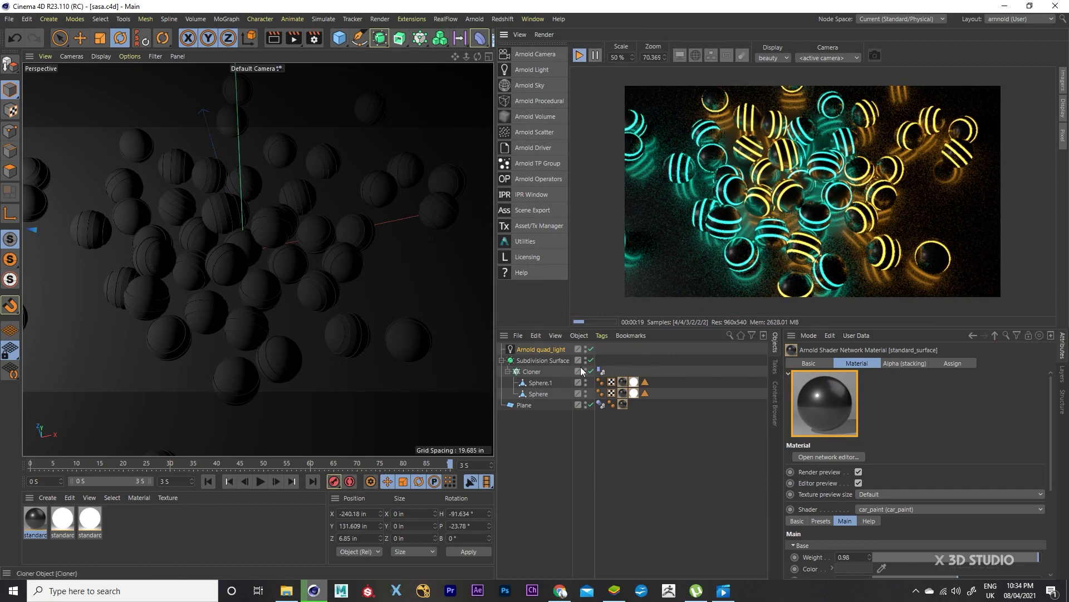
left_click(540, 349)
left_click_drag(923, 478, 1015, 483)
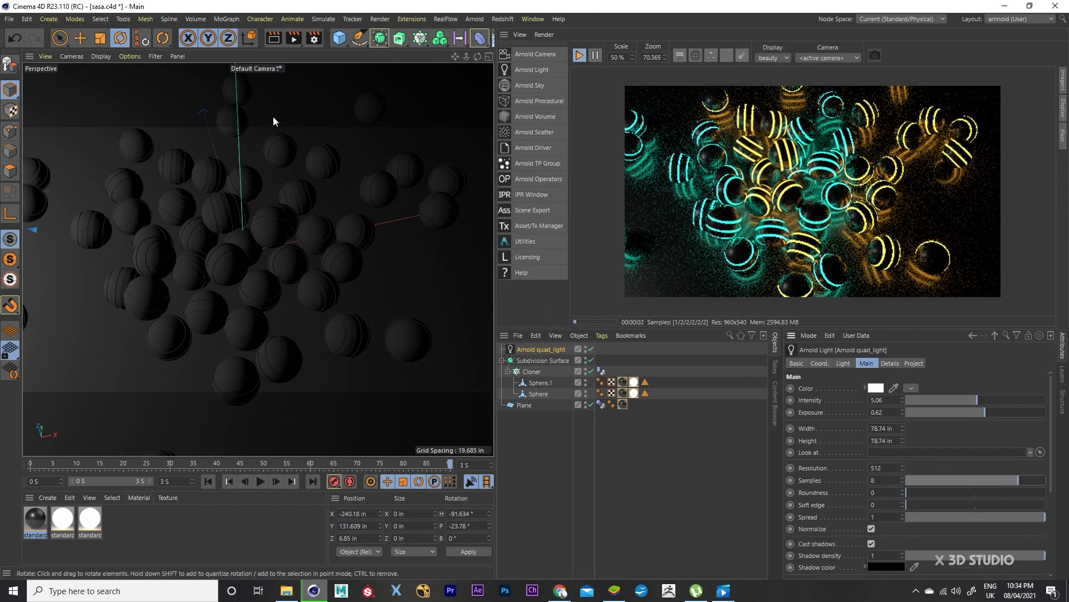
left_click(293, 39)
scroll(585, 312, "down", 2)
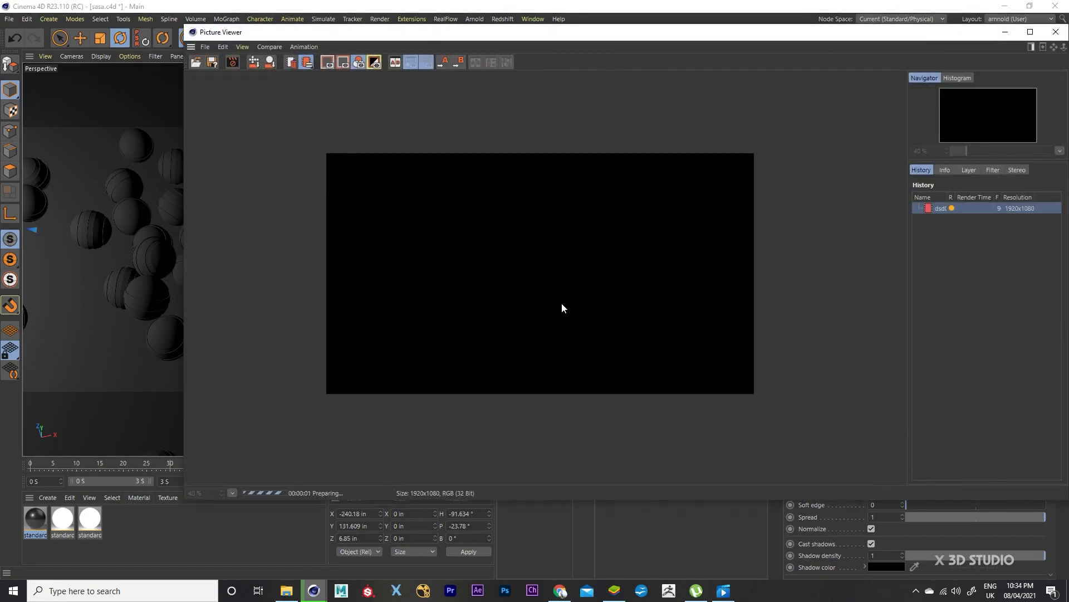
Step: Examine the spheres' glowing bands, reflections and noise at different magnifications while the frame renders
scroll(562, 305, "up", 1)
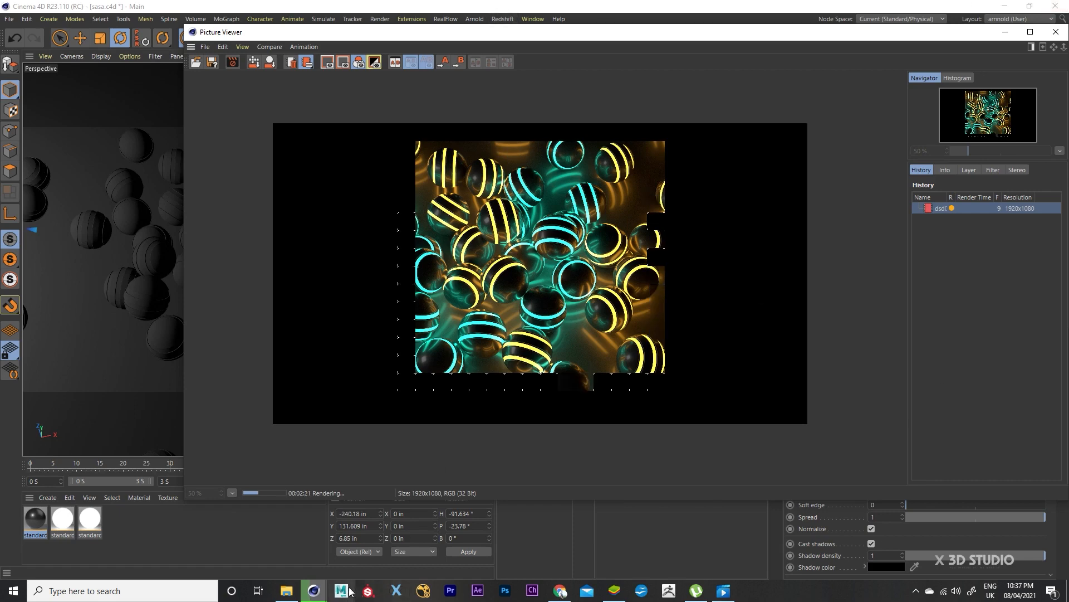
scroll(523, 245, "up", 3)
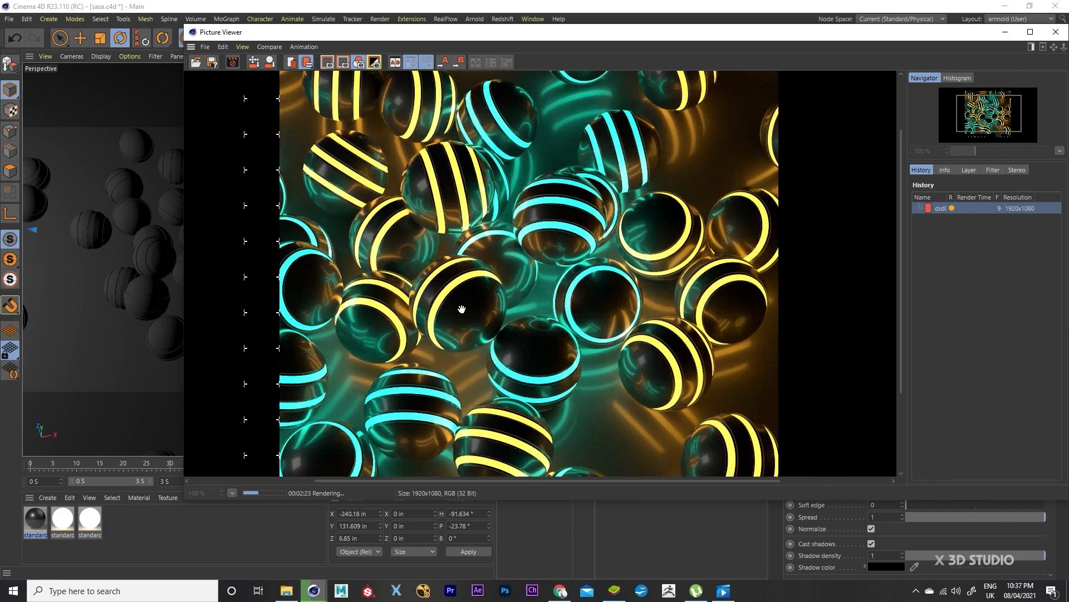
scroll(458, 311, "up", 3)
scroll(439, 319, "down", 3)
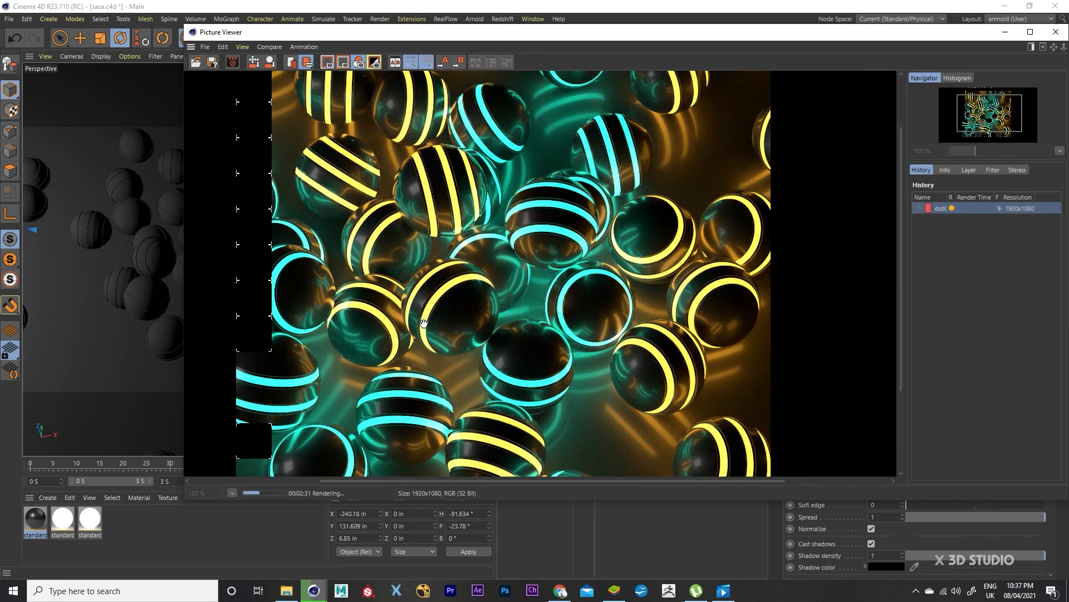
scroll(424, 323, "down", 1)
scroll(423, 323, "down", 1)
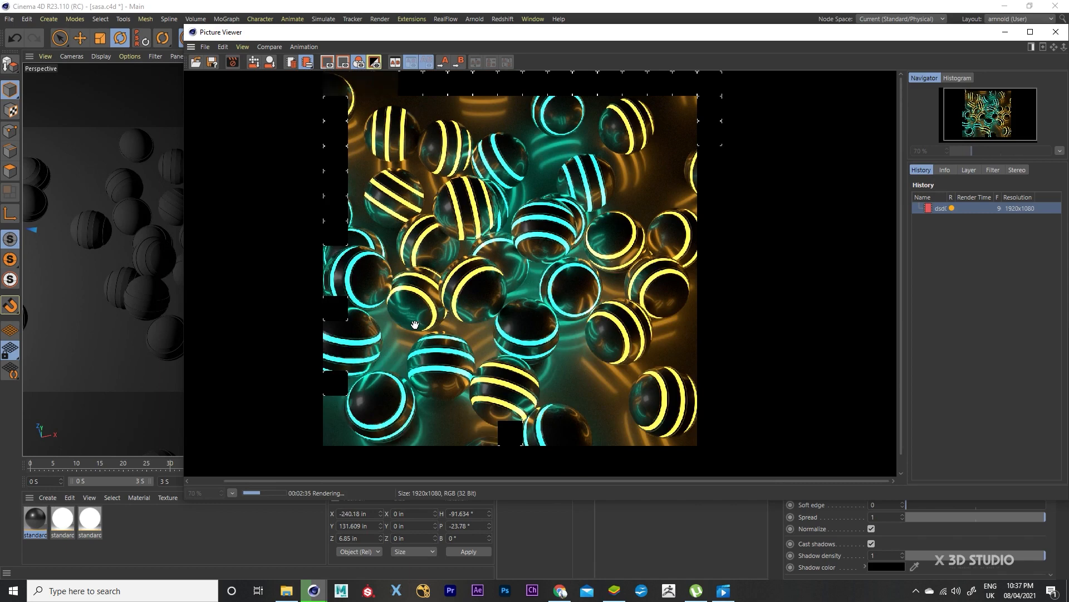
scroll(415, 325, "down", 1)
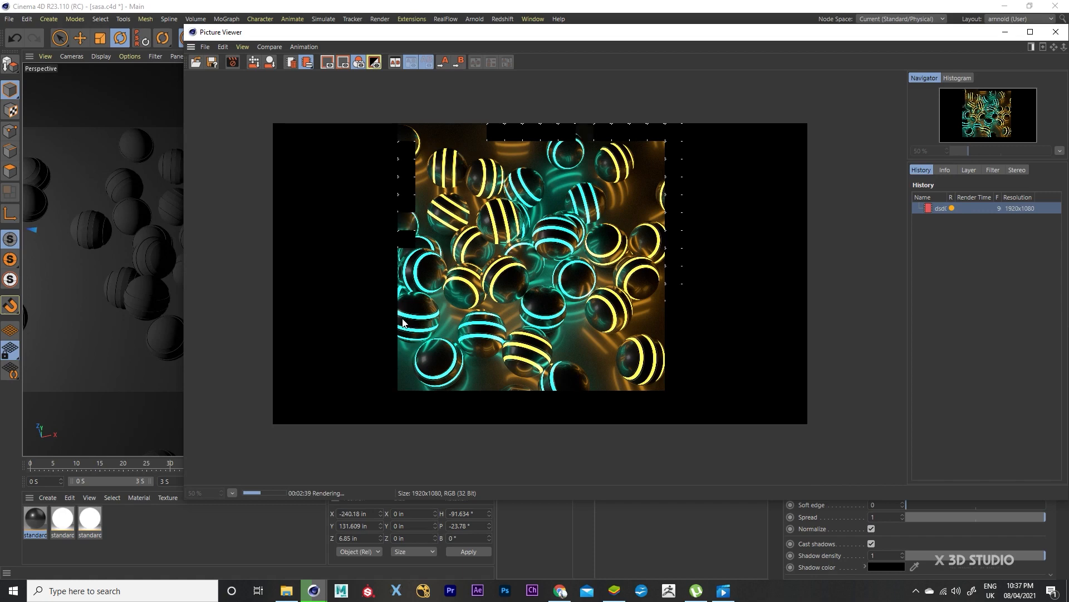
scroll(390, 326, "up", 1)
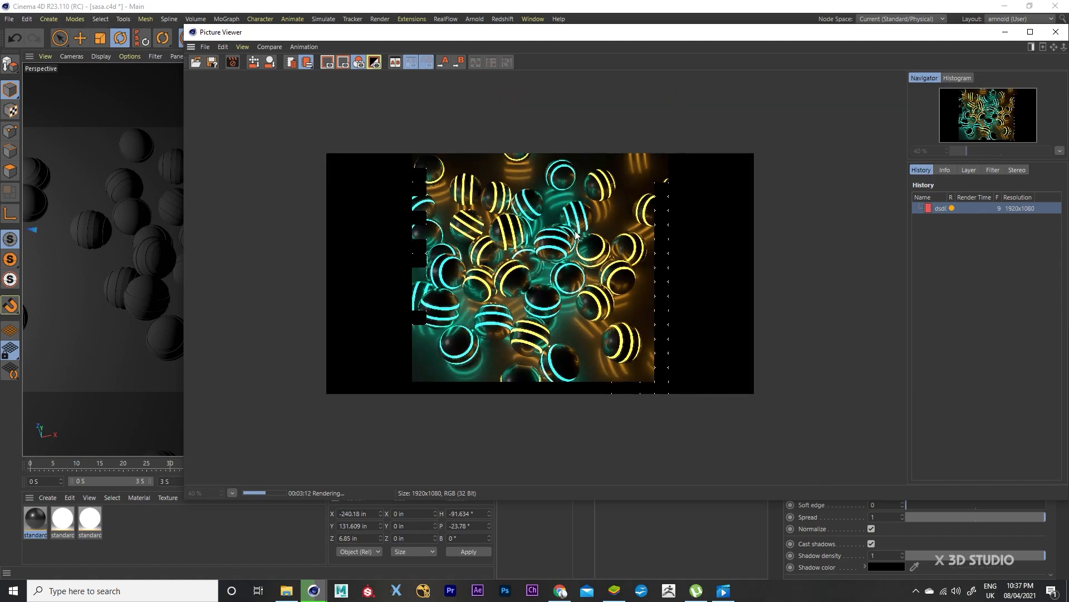
scroll(575, 237, "down", 1)
scroll(575, 242, "up", 4)
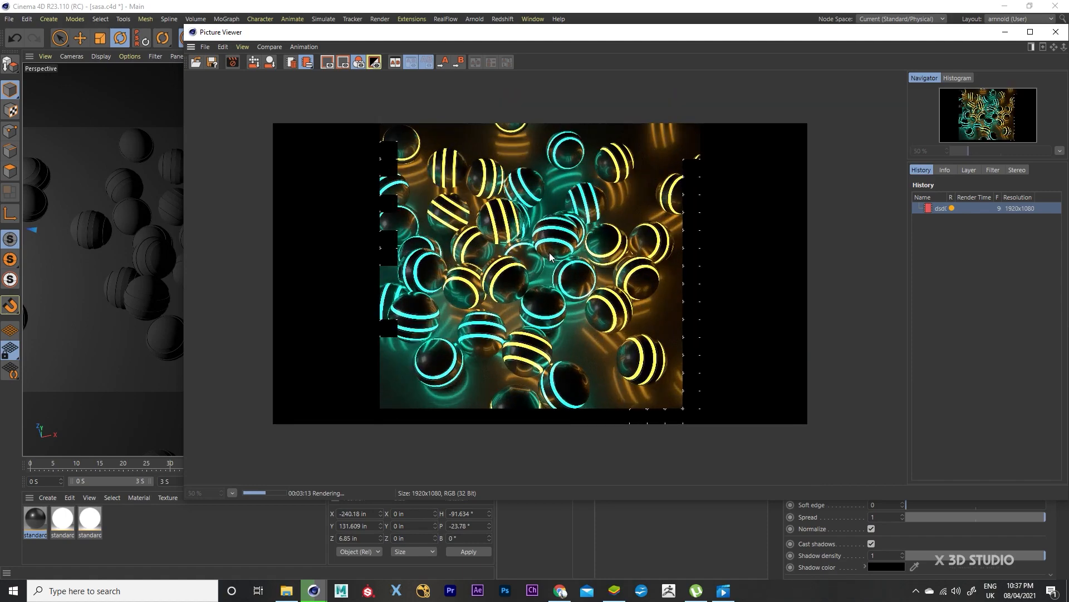
scroll(575, 248, "down", 1)
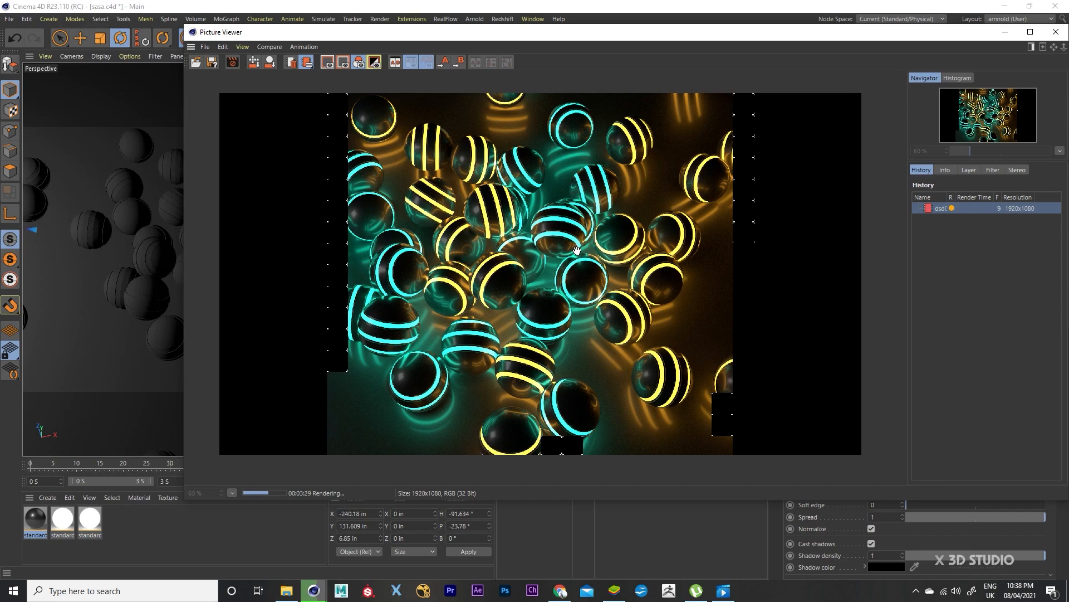
scroll(512, 274, "up", 1)
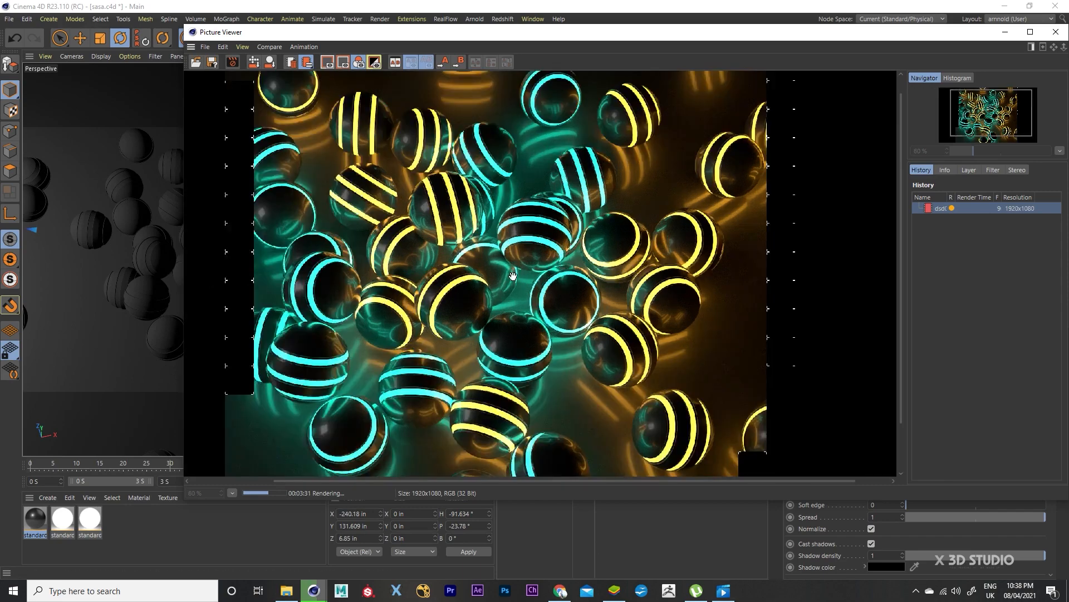
scroll(512, 274, "up", 2)
scroll(543, 350, "down", 3)
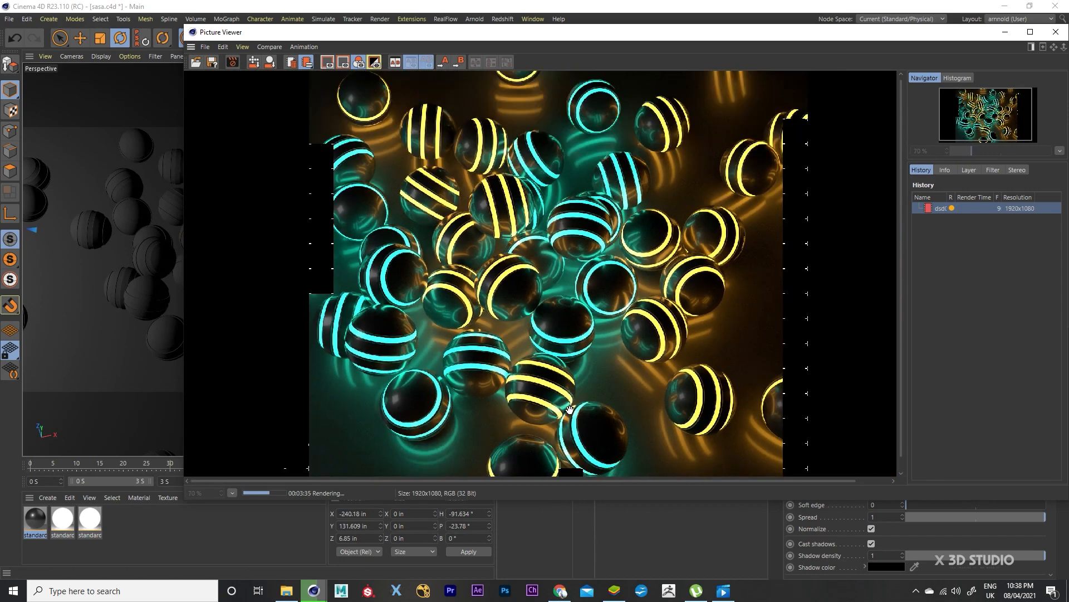
scroll(567, 412, "down", 1)
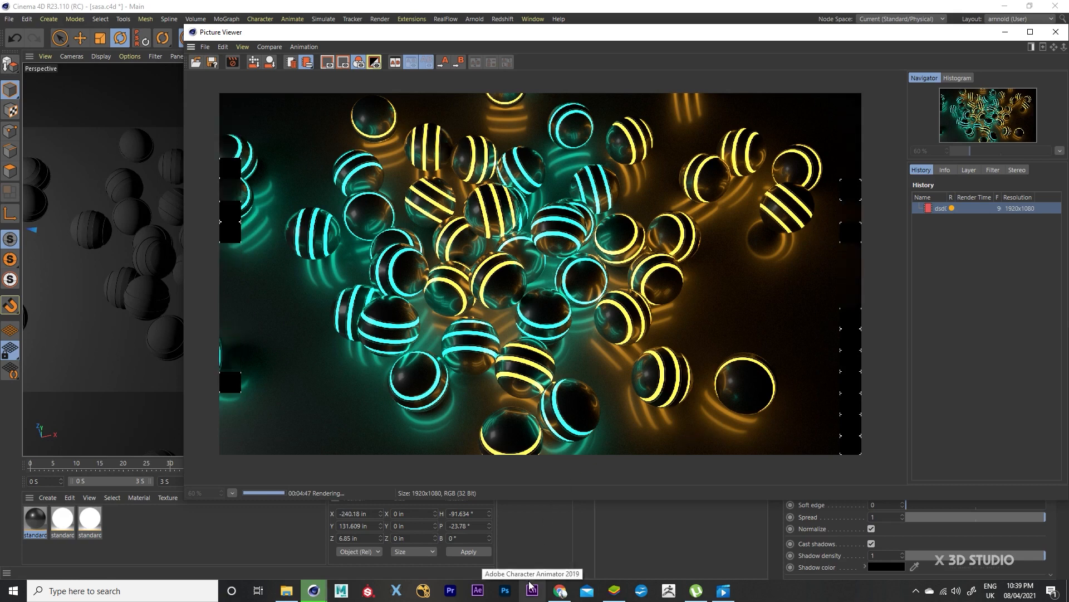
Step: Save the project and inspect the finished render close up and as a whole
left_click(9, 19)
left_click(39, 120)
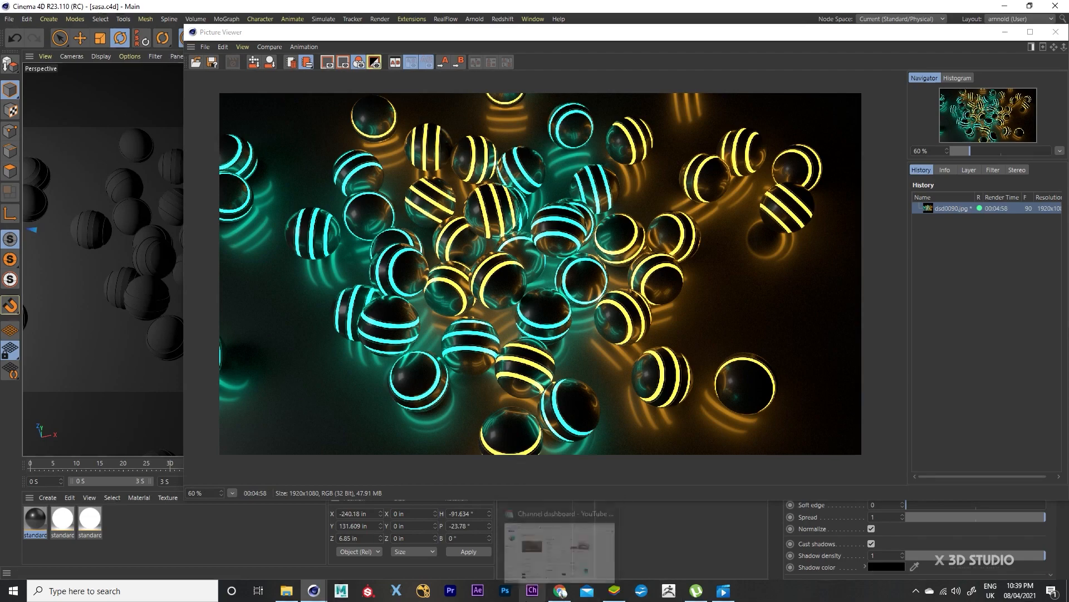
scroll(582, 146, "up", 5)
scroll(582, 146, "down", 4)
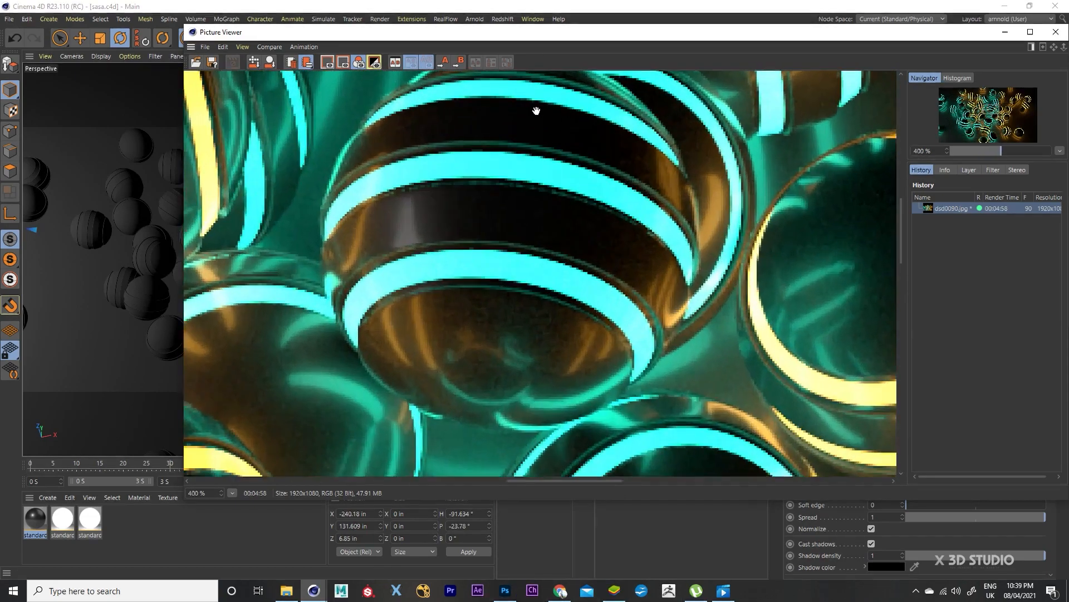
scroll(555, 180, "down", 6)
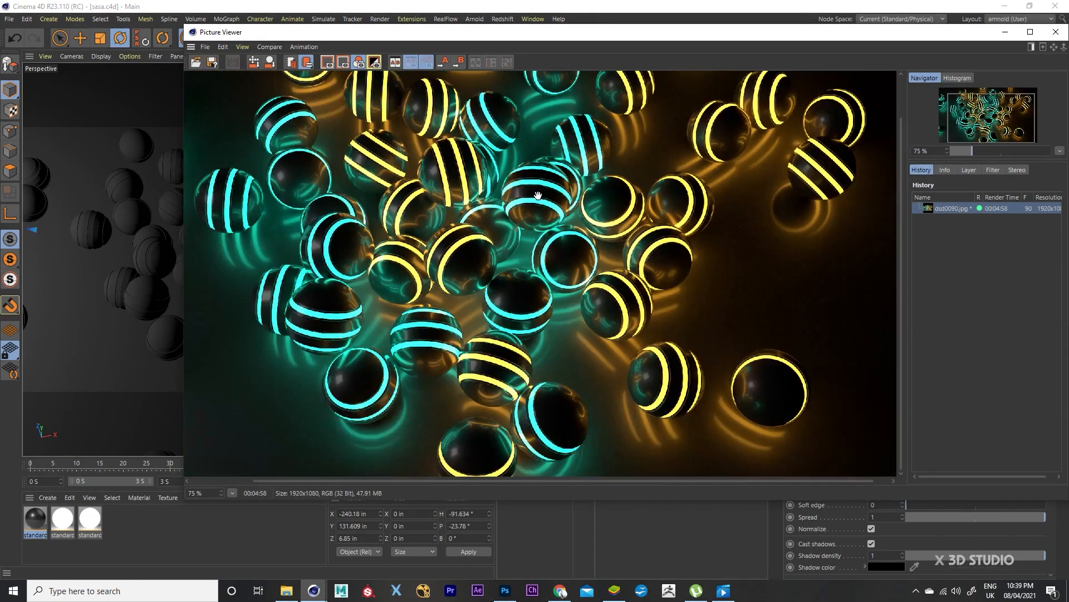
scroll(489, 402, "up", 1)
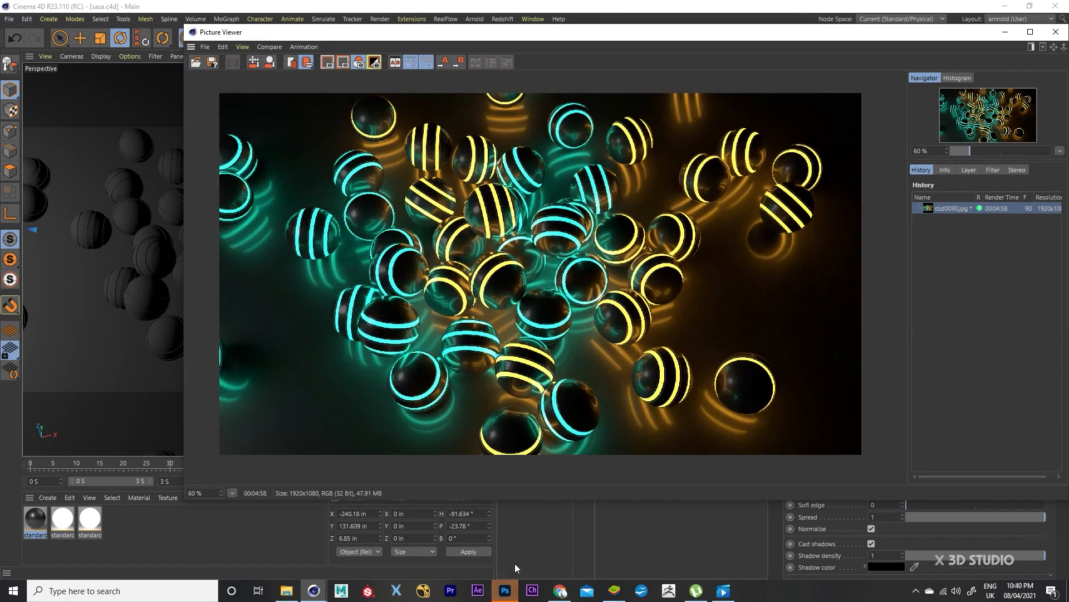
Step: Switch to Photoshop and open the Reduce Noise filter for the sphere render, keeping the image visible beside the preview
left_click(505, 591)
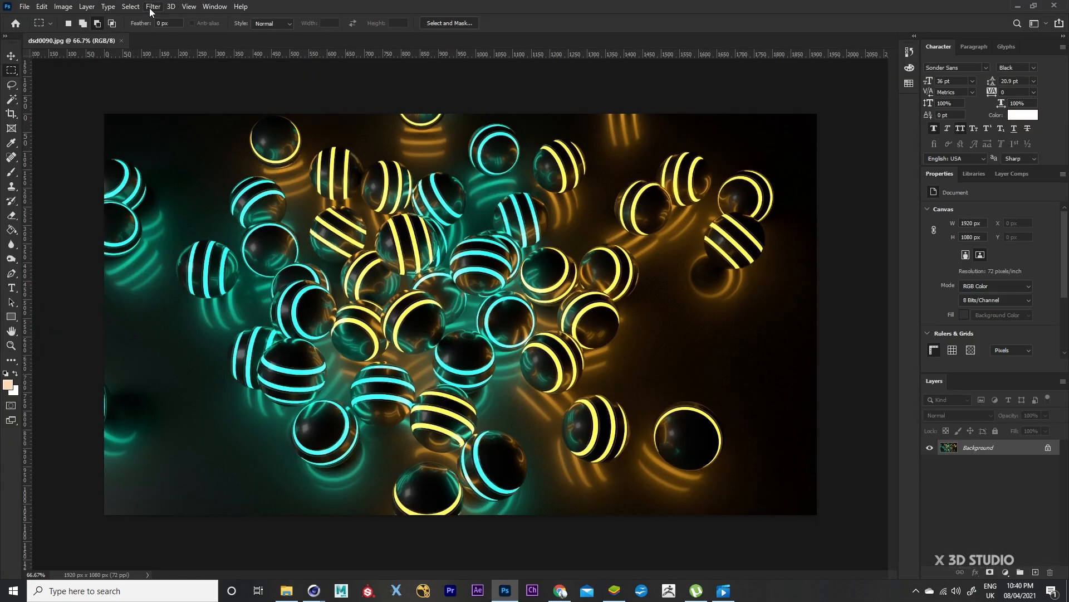
left_click(85, 8)
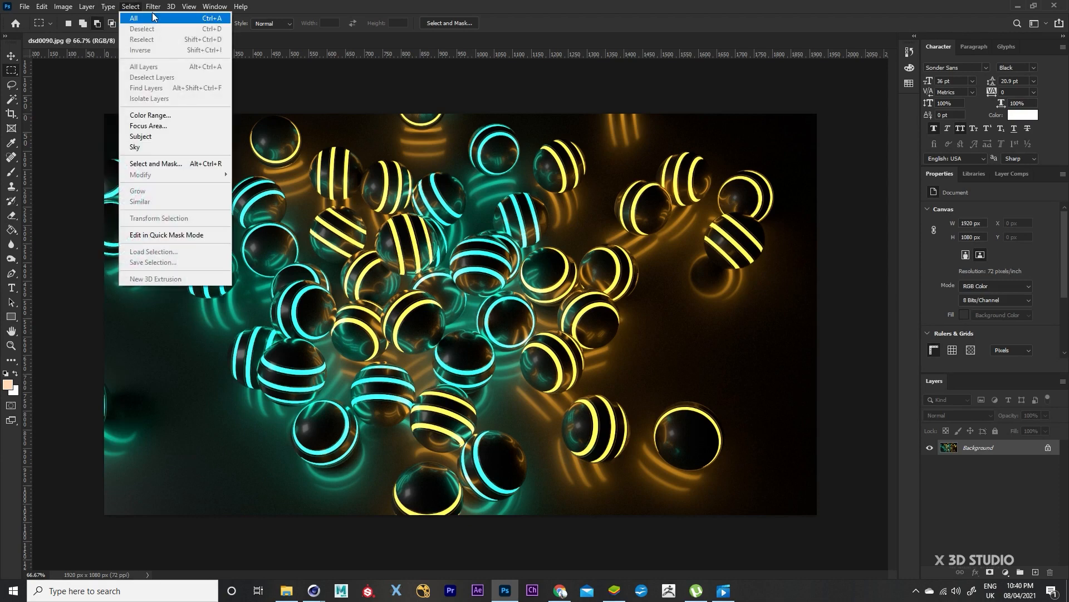
left_click(134, 9)
left_click(152, 7)
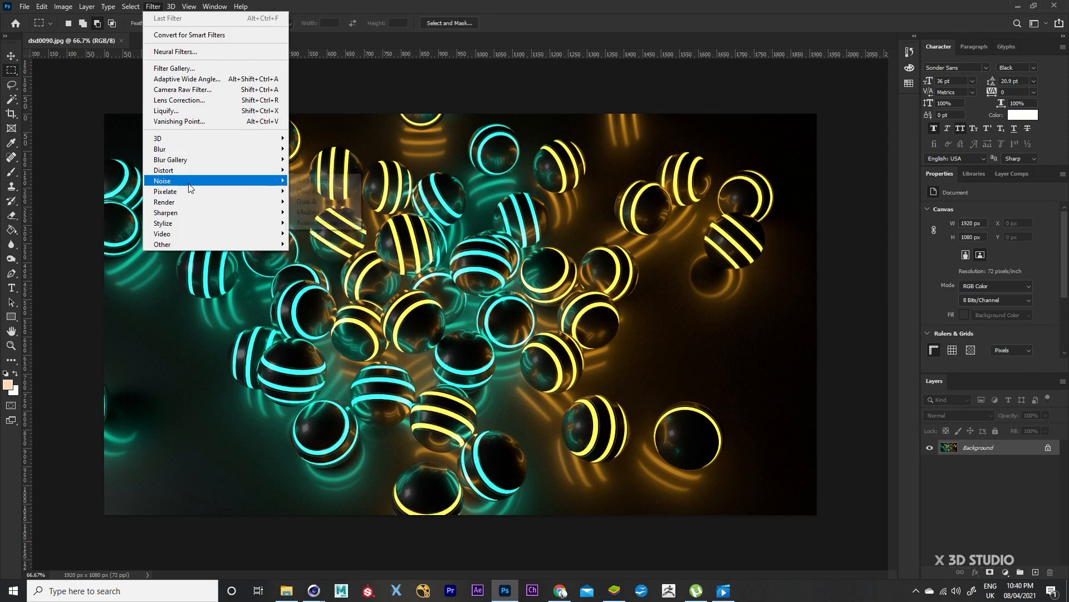
mouse_move(192, 181)
left_click(319, 222)
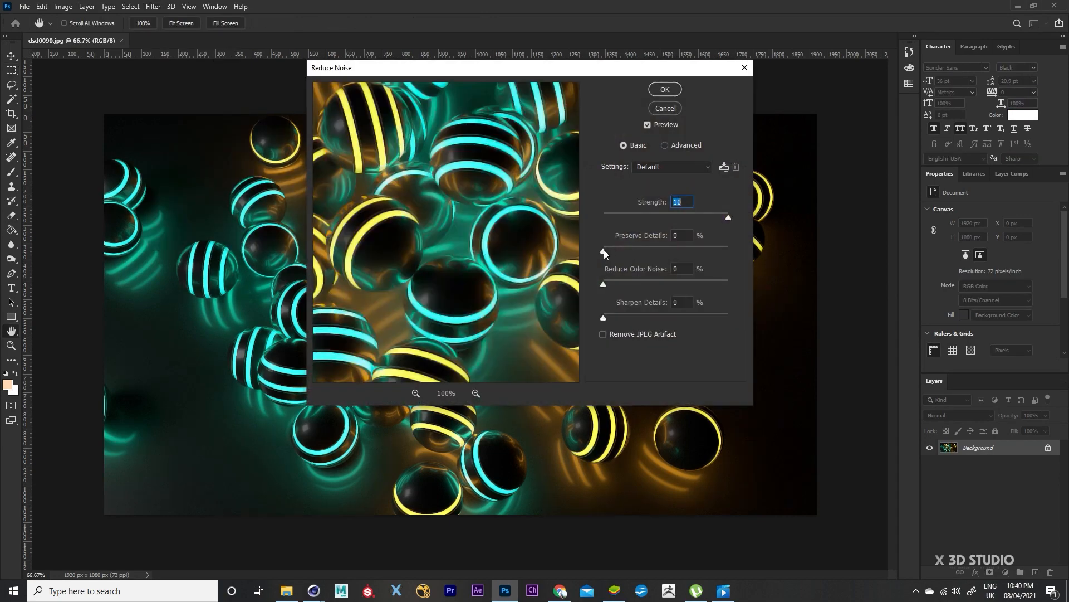
left_click_drag(488, 74, 695, 20)
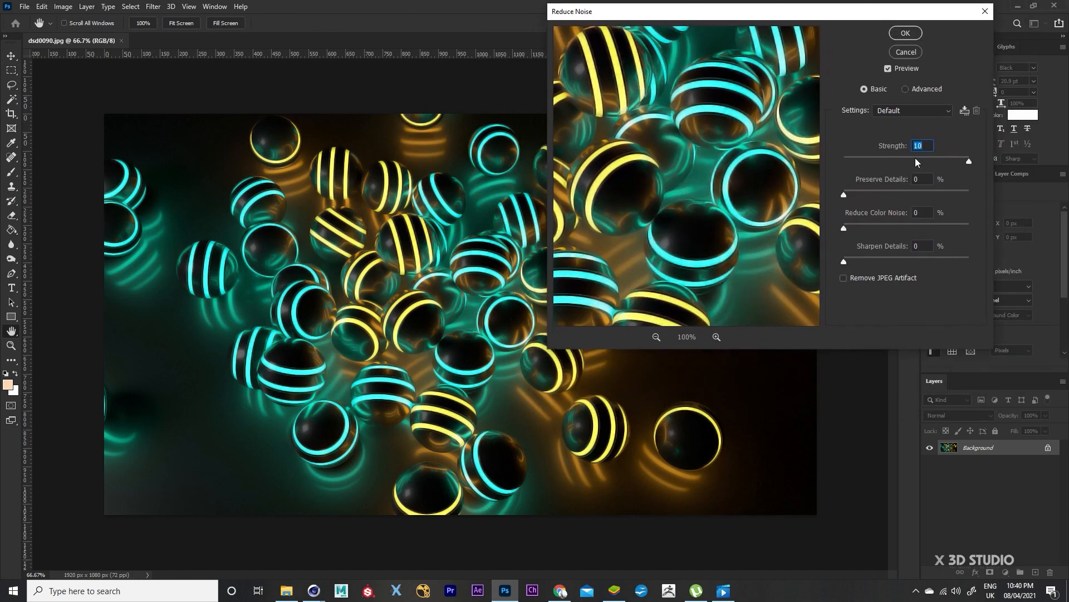
Step: Compare different noise-reduction strengths on the spheres in the preview and apply Reduce Noise at strength 6
left_click_drag(915, 158, 823, 161)
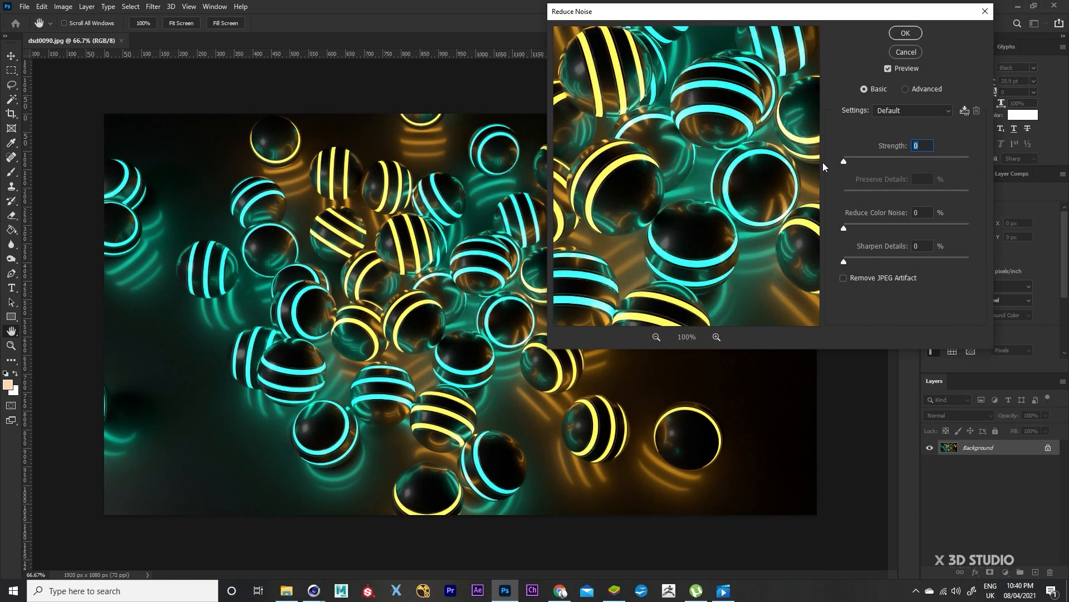
type("7")
left_click_drag(736, 295, 716, 216)
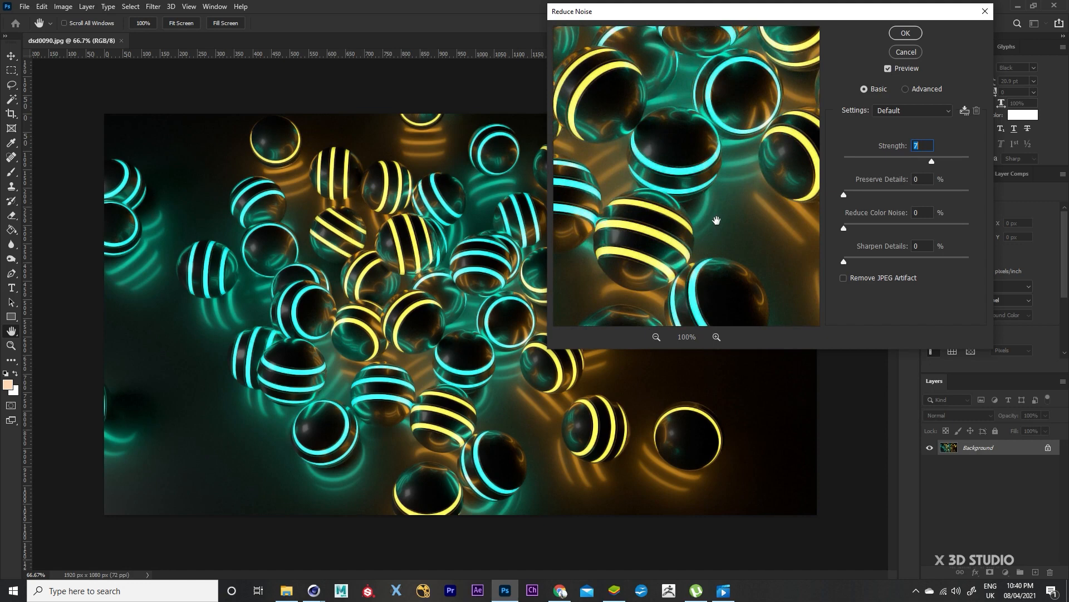
type("0")
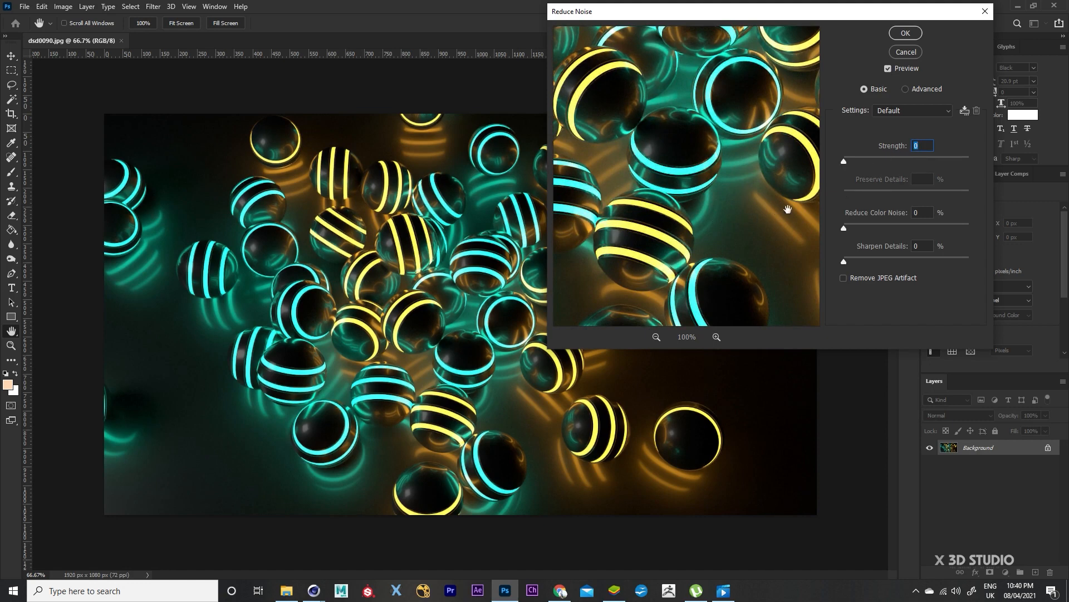
left_click_drag(846, 162, 958, 162)
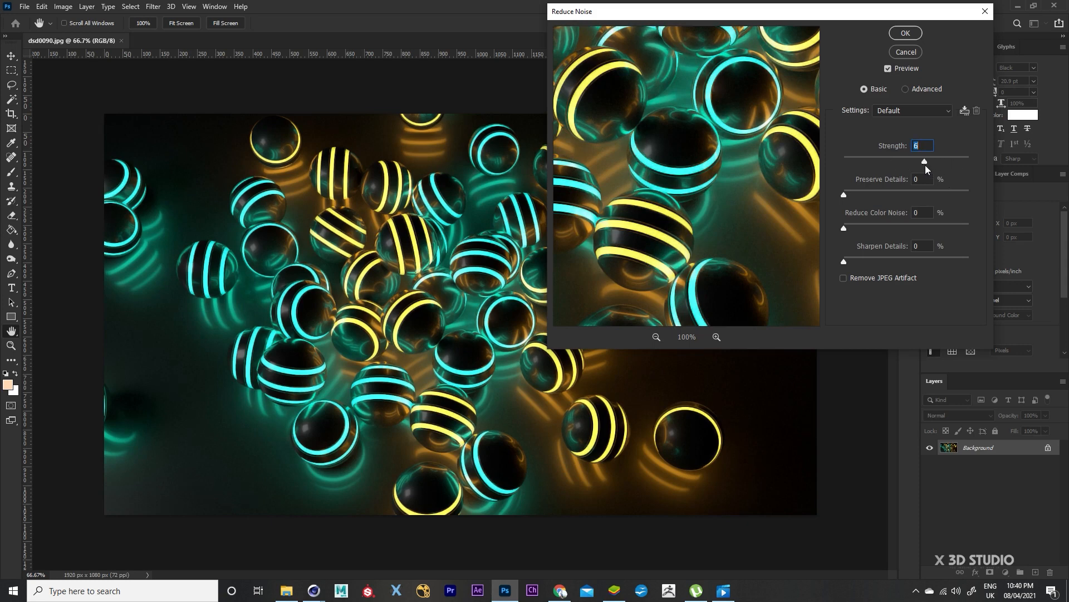
left_click(898, 33)
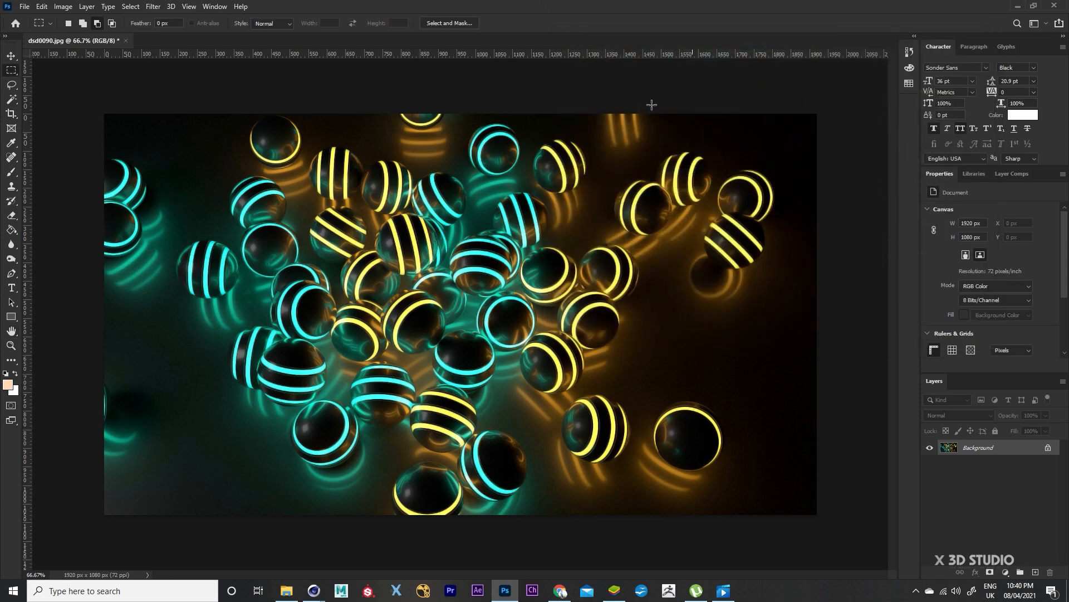
Step: Apply a Camera Raw adjustment with Contrast +10, Highlights +60, Shadows -29 and Whites +44
left_click(159, 8)
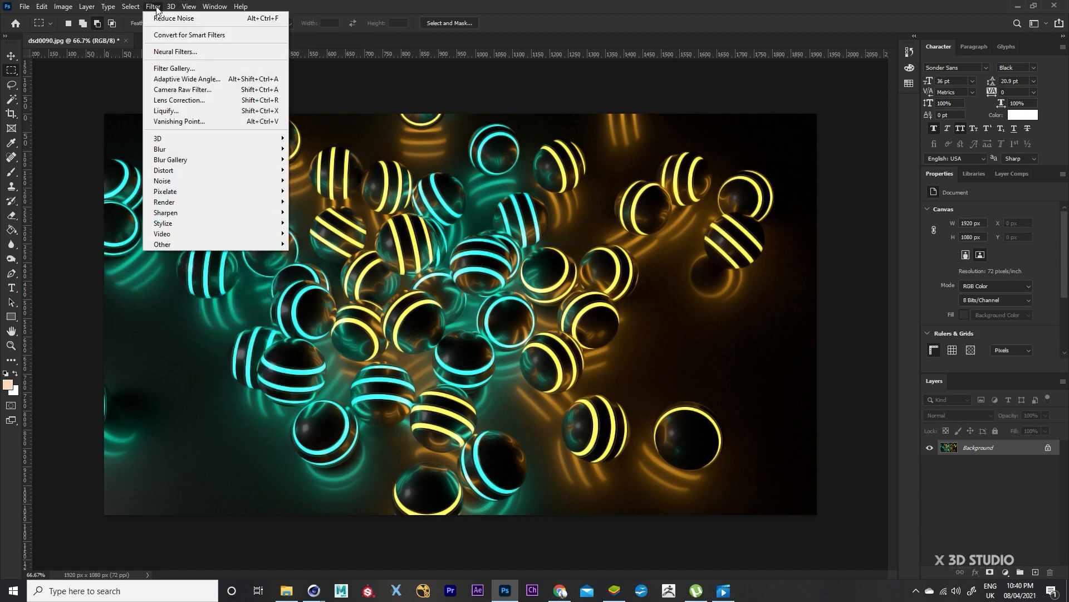
left_click(188, 90)
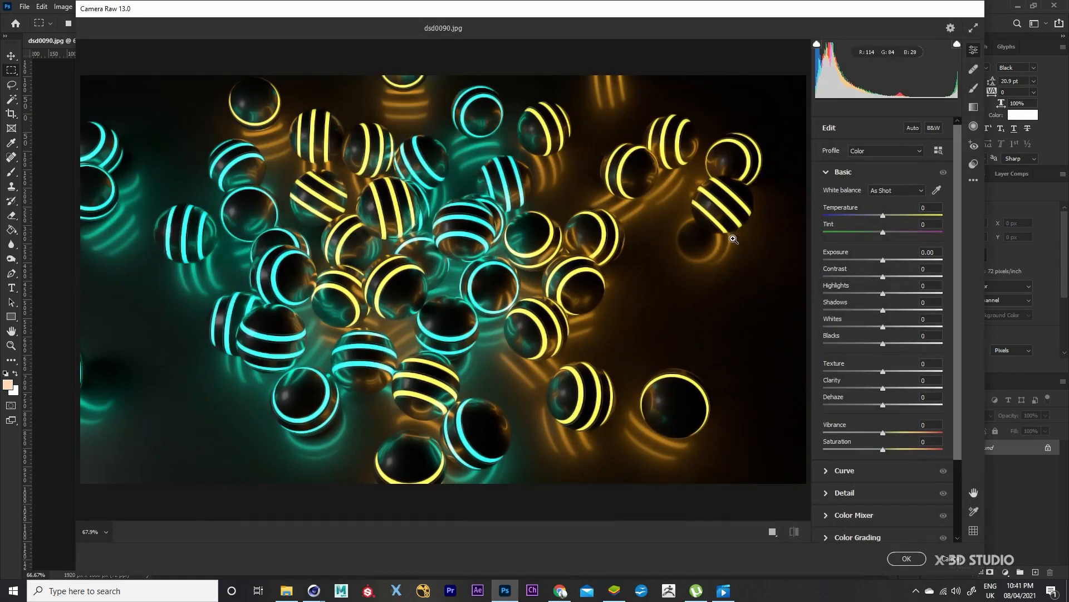
left_click_drag(883, 277, 923, 297)
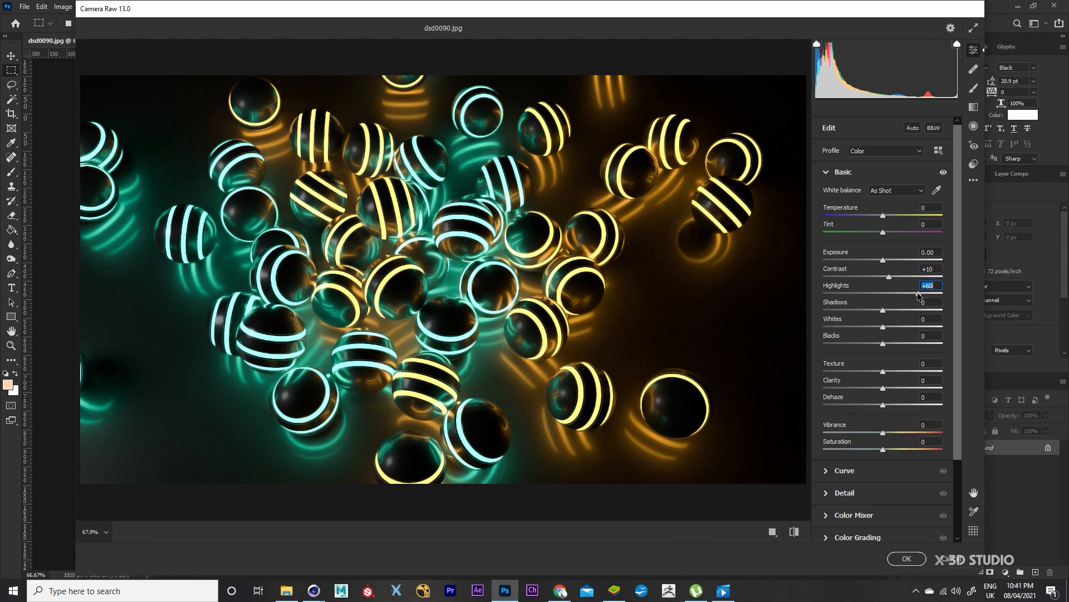
left_click_drag(884, 311, 916, 327)
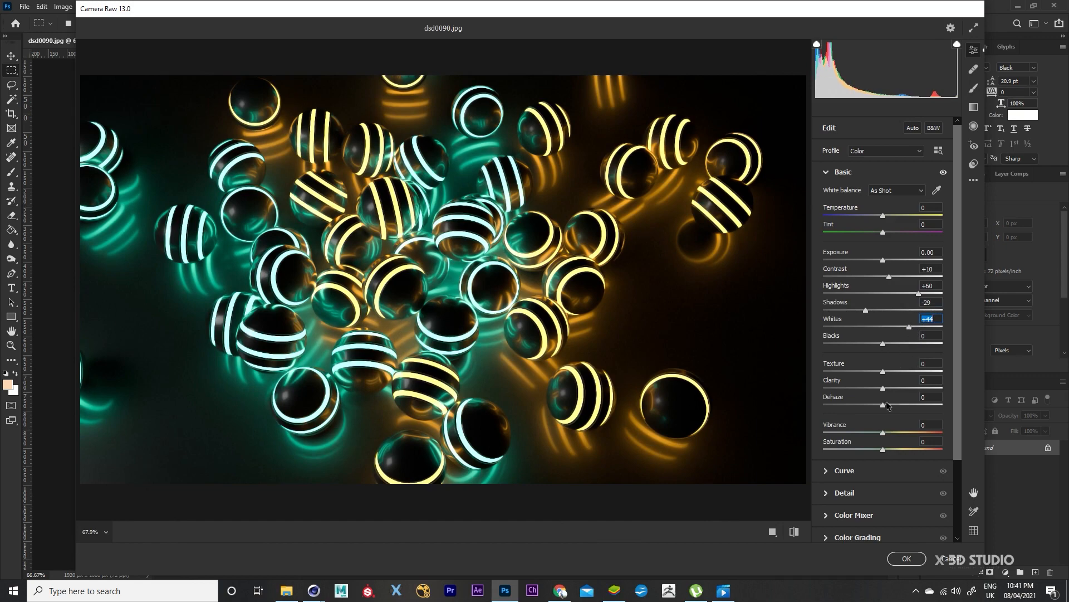
left_click(907, 559)
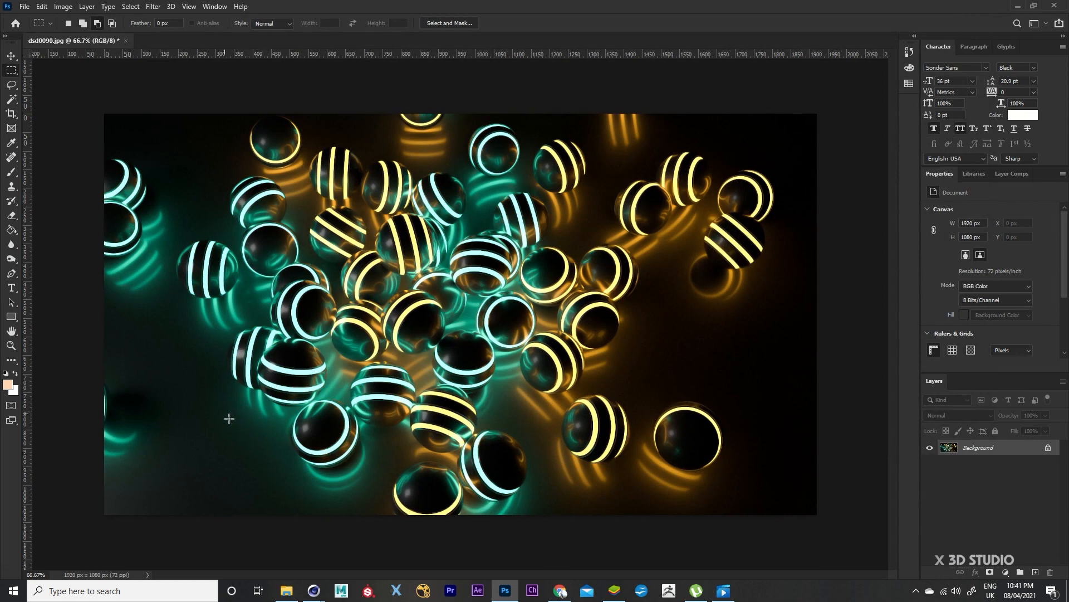
Step: Try shifting the image's colors with Hue/Saturation, testing hue values including -180 and +180, and discard the adjustment
left_click(71, 4)
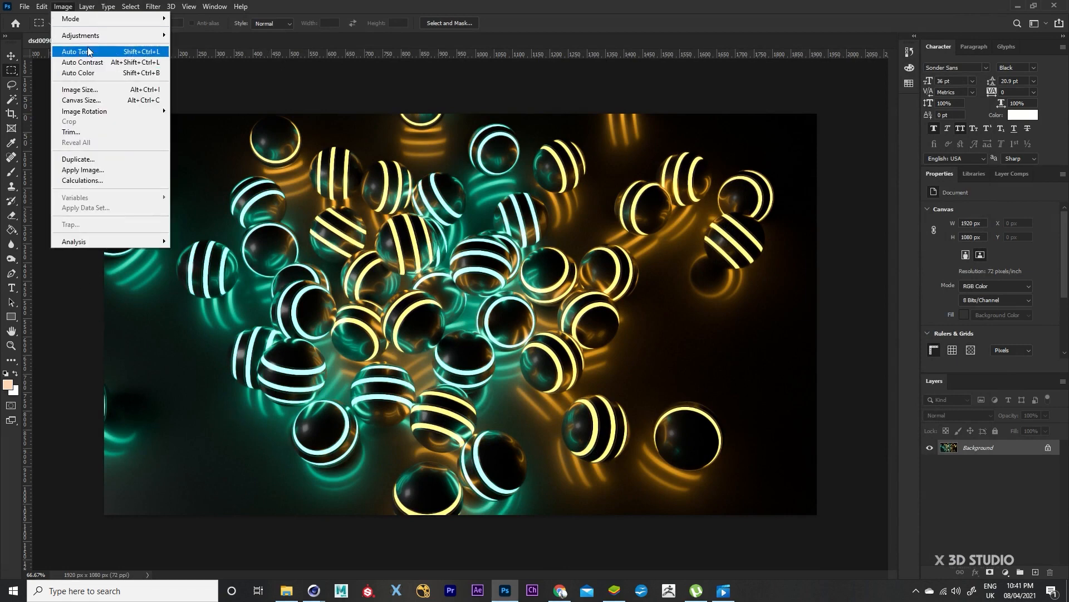
mouse_move(84, 35)
left_click(205, 94)
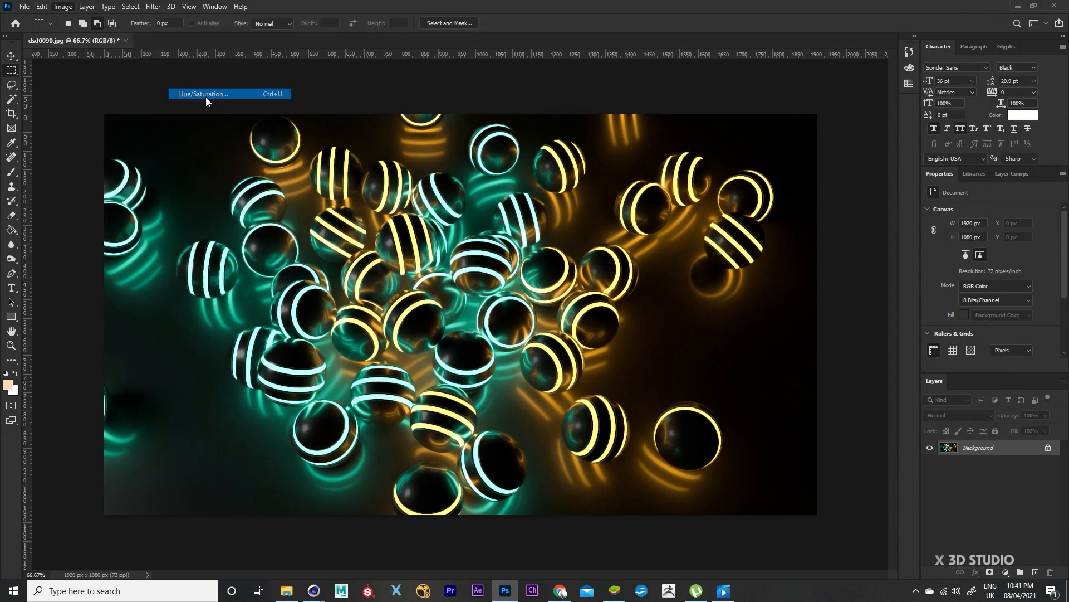
left_click_drag(846, 160, 831, 160)
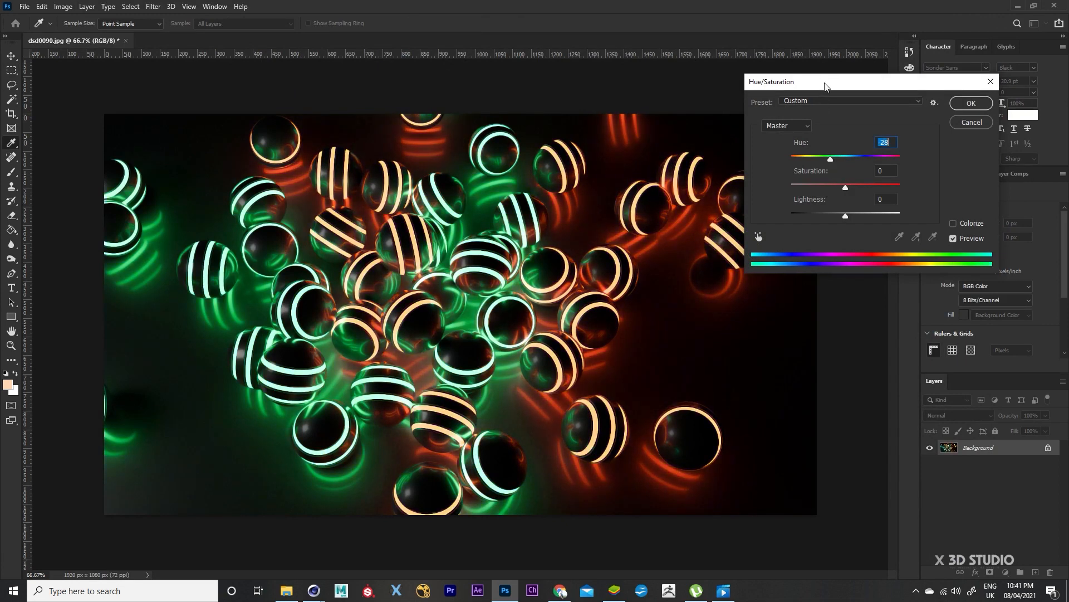
left_click_drag(825, 87, 856, 57)
left_click_drag(860, 133, 817, 137)
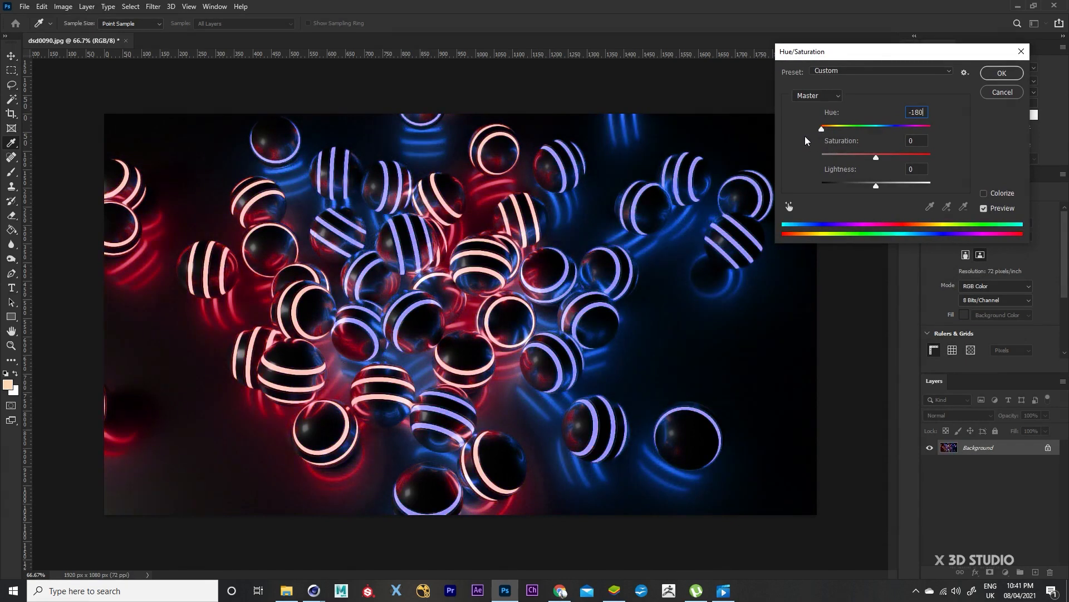
mouse_move(840, 53)
left_mouse_down()
mouse_move(839, 30)
mouse_move(836, 43)
left_mouse_up()
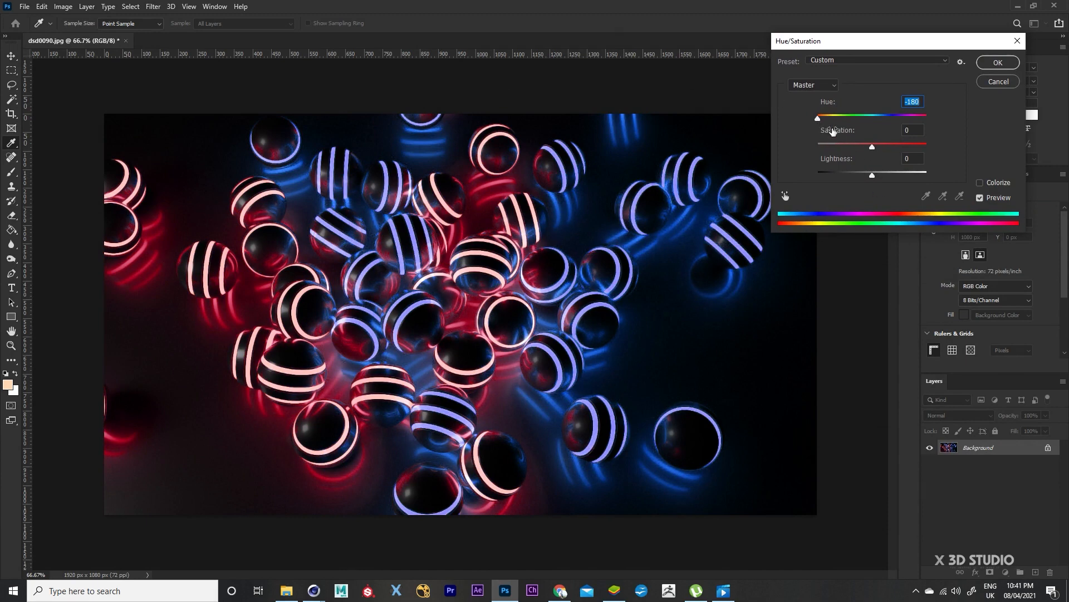
left_click_drag(816, 119, 940, 124)
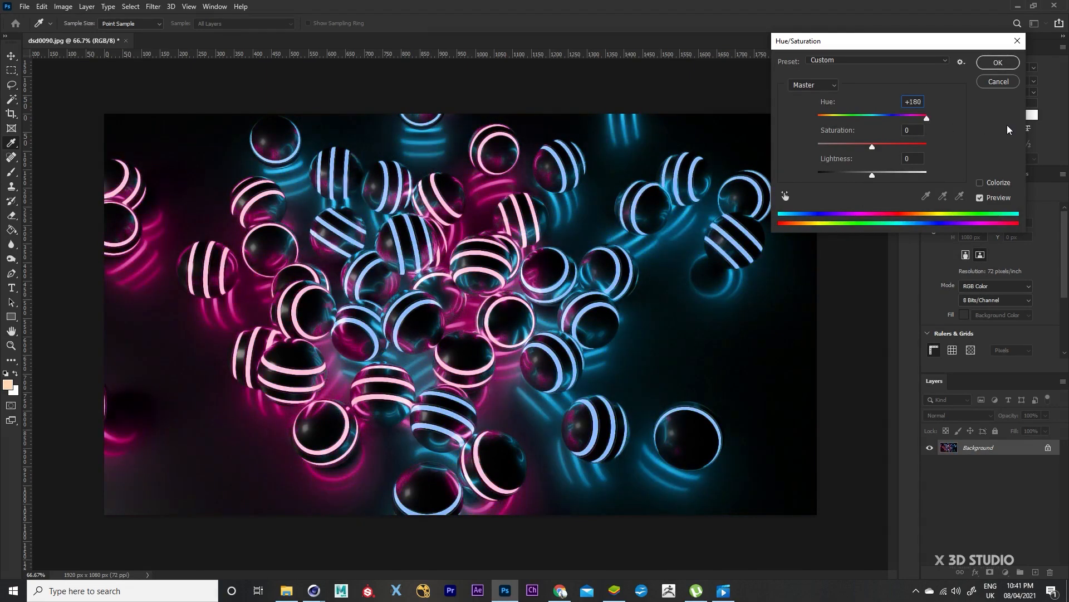
left_click_drag(1008, 126, 998, 126)
left_click_drag(926, 121, 925, 118)
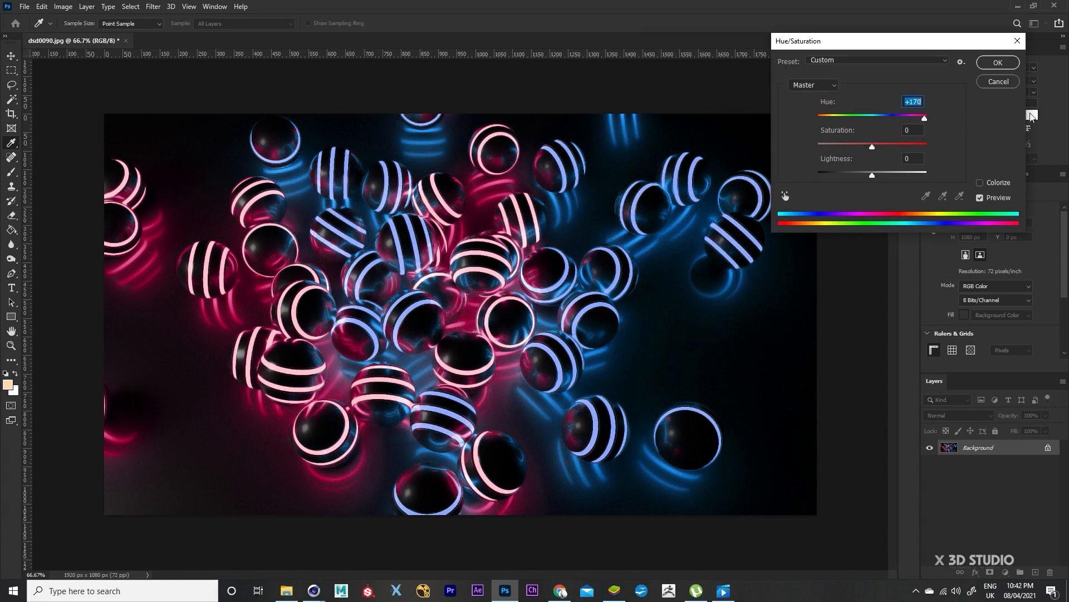
left_click(998, 85)
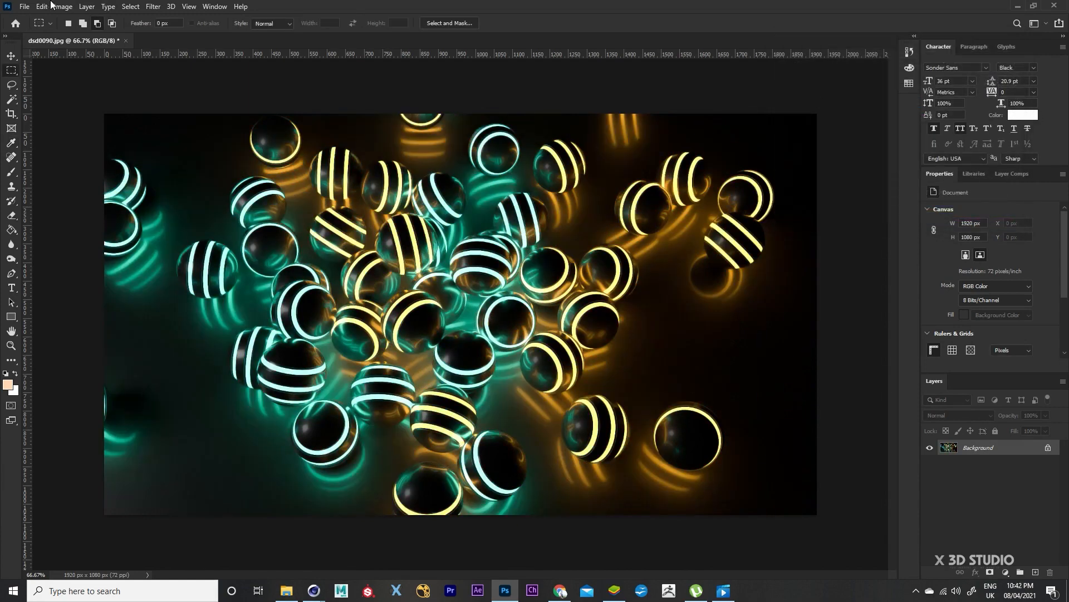